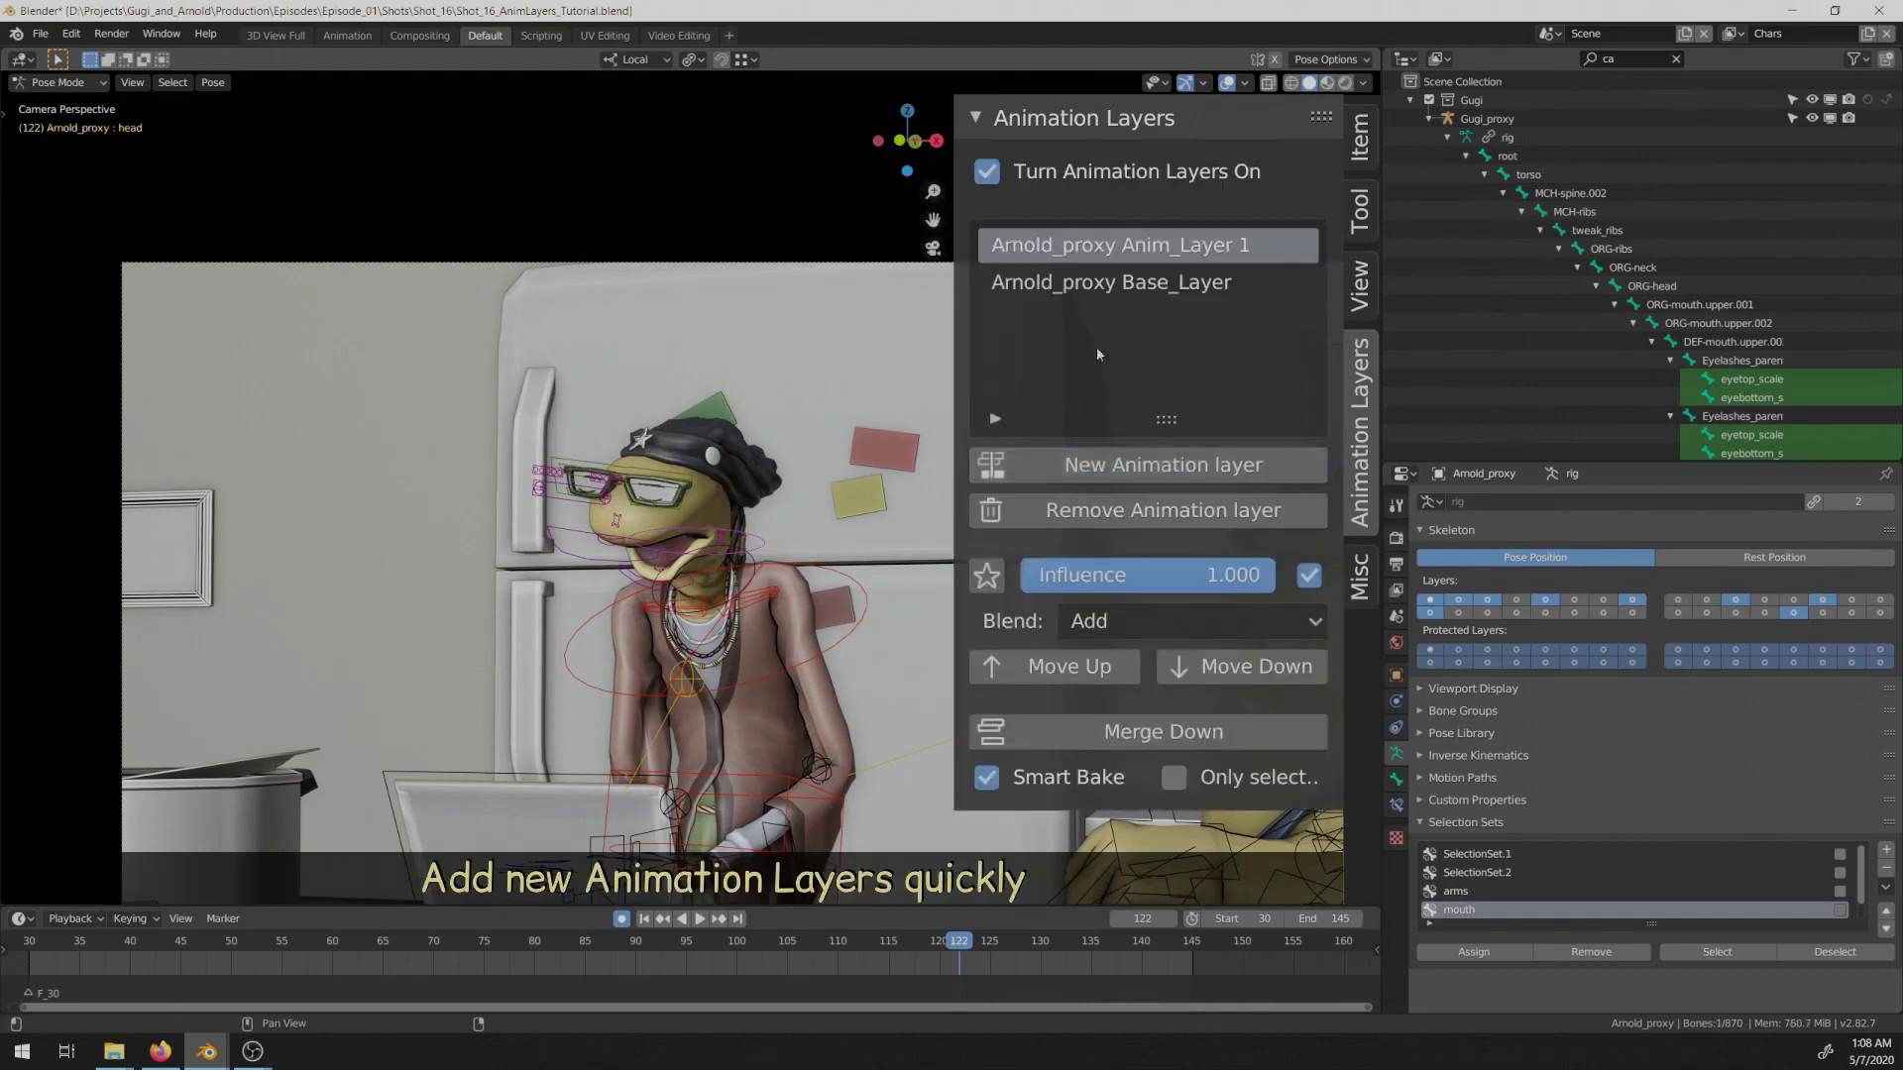
Step: Compare the keyframes on the Base_Layer and Anim_Layer 1 layers of Arnold_proxy and play back the animation
{"action": "left_click", "coordinate": [1107, 285]}
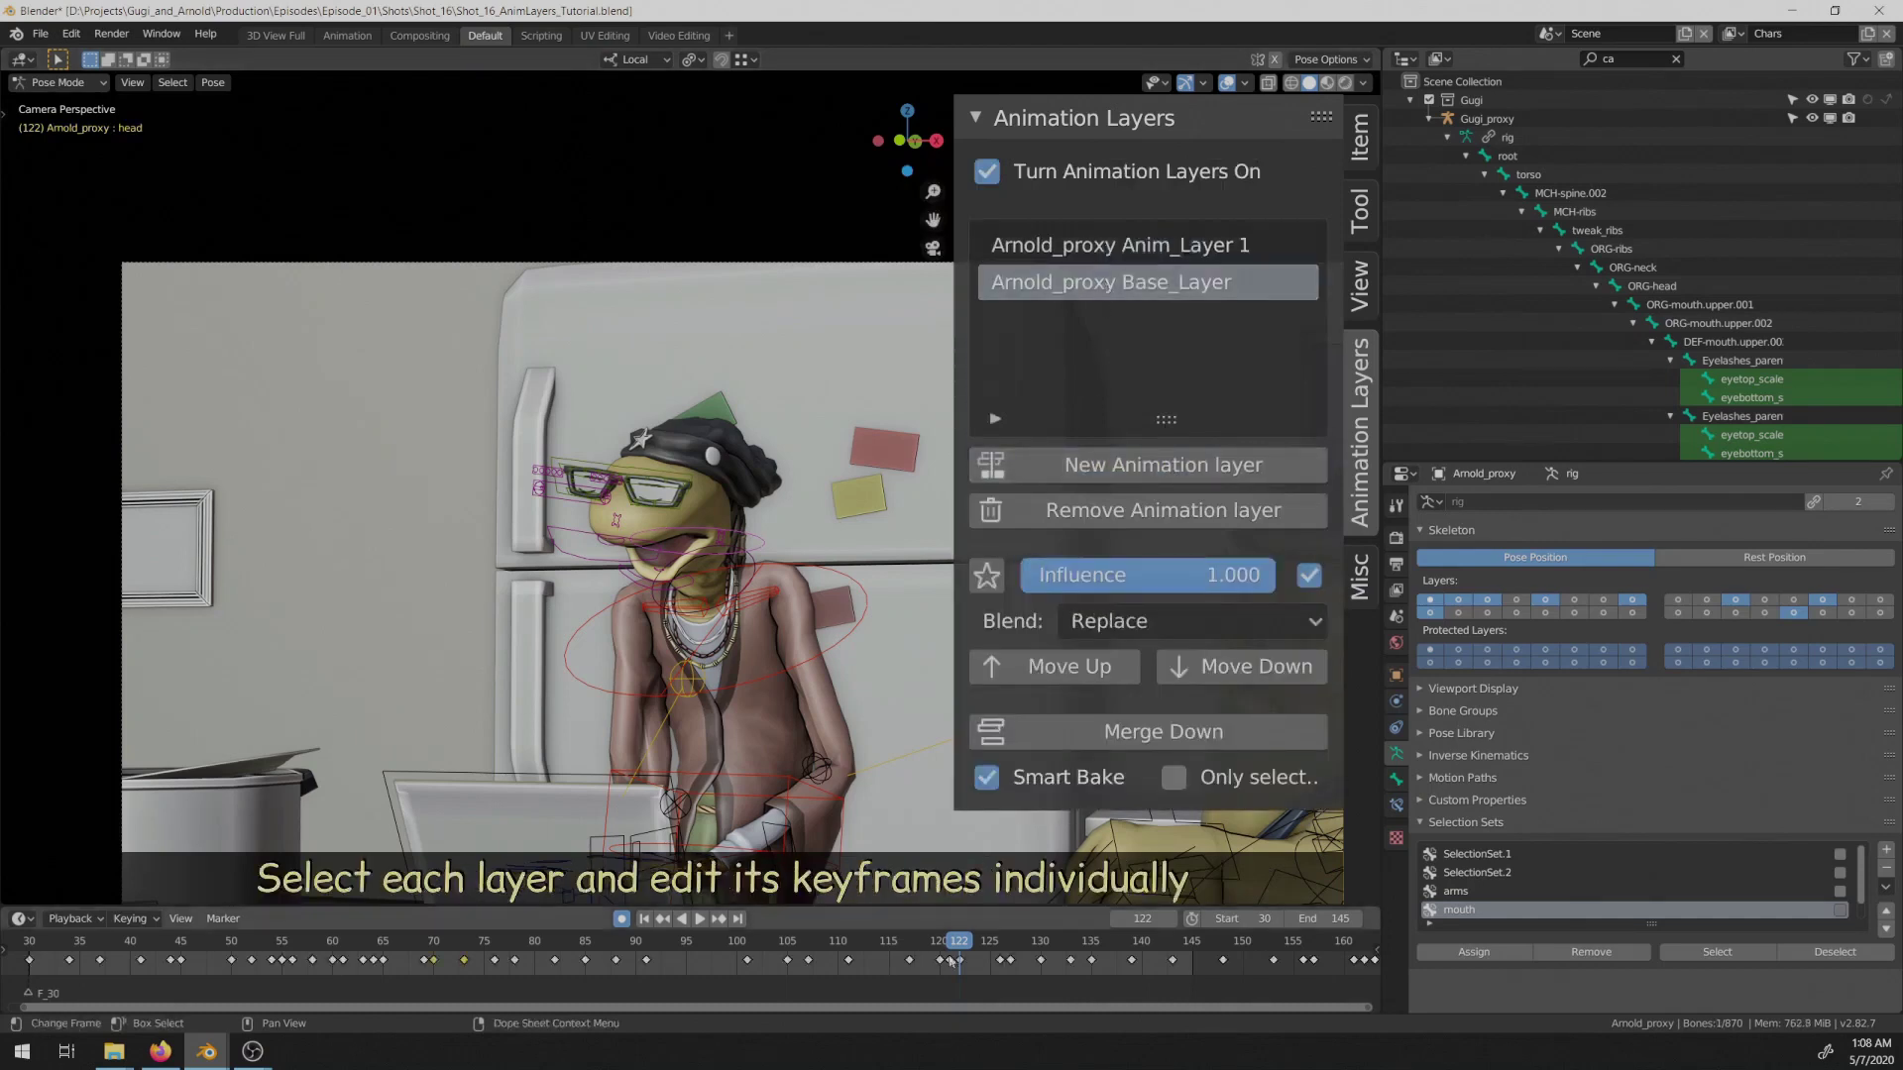
{"action": "left_click", "coordinate": [1053, 242]}
{"action": "left_click", "coordinate": [910, 944]}
{"action": "key", "text": "space"}
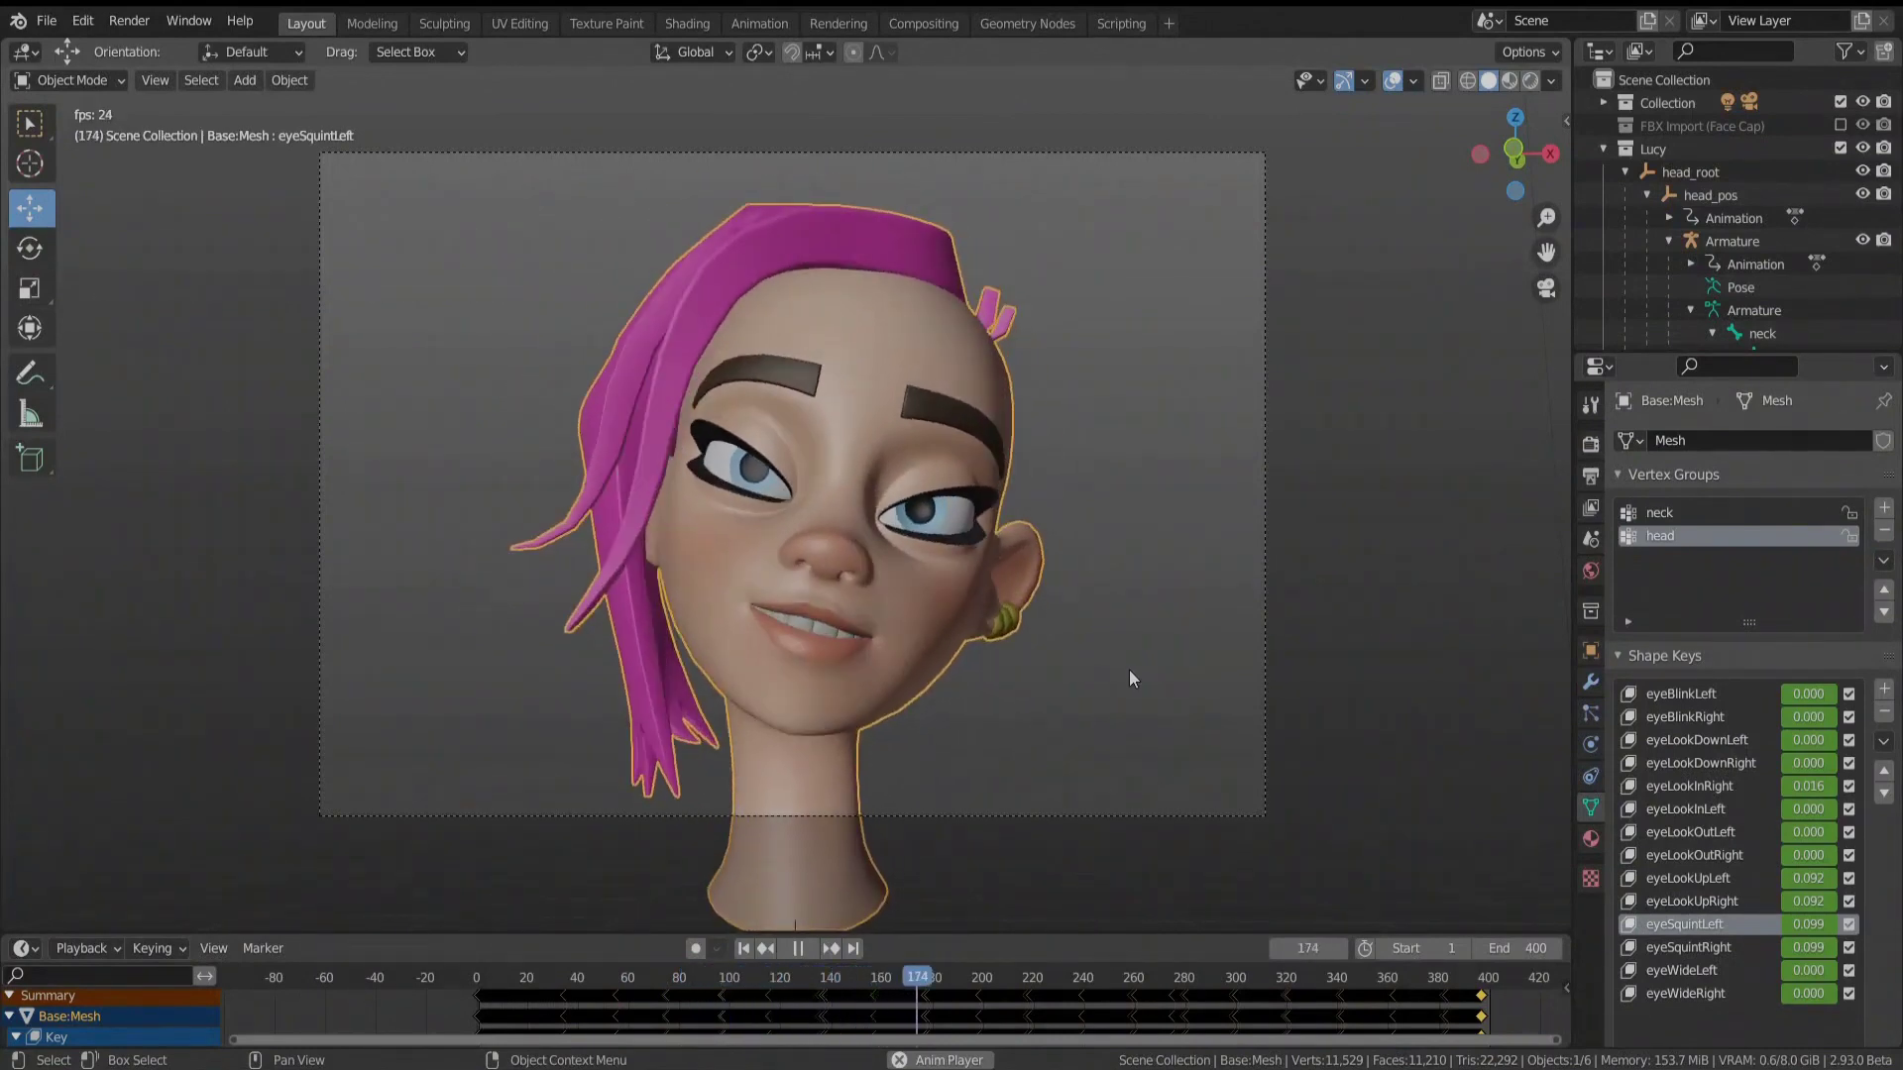
Step: Review the pink-haired head's facial animation by scrubbing and playback, and show the viewport sidebar
{"action": "left_click_drag", "start_coordinate": [640, 983], "coordinate": [674, 991]}
{"action": "key", "text": "space"}
{"action": "key", "text": "n"}
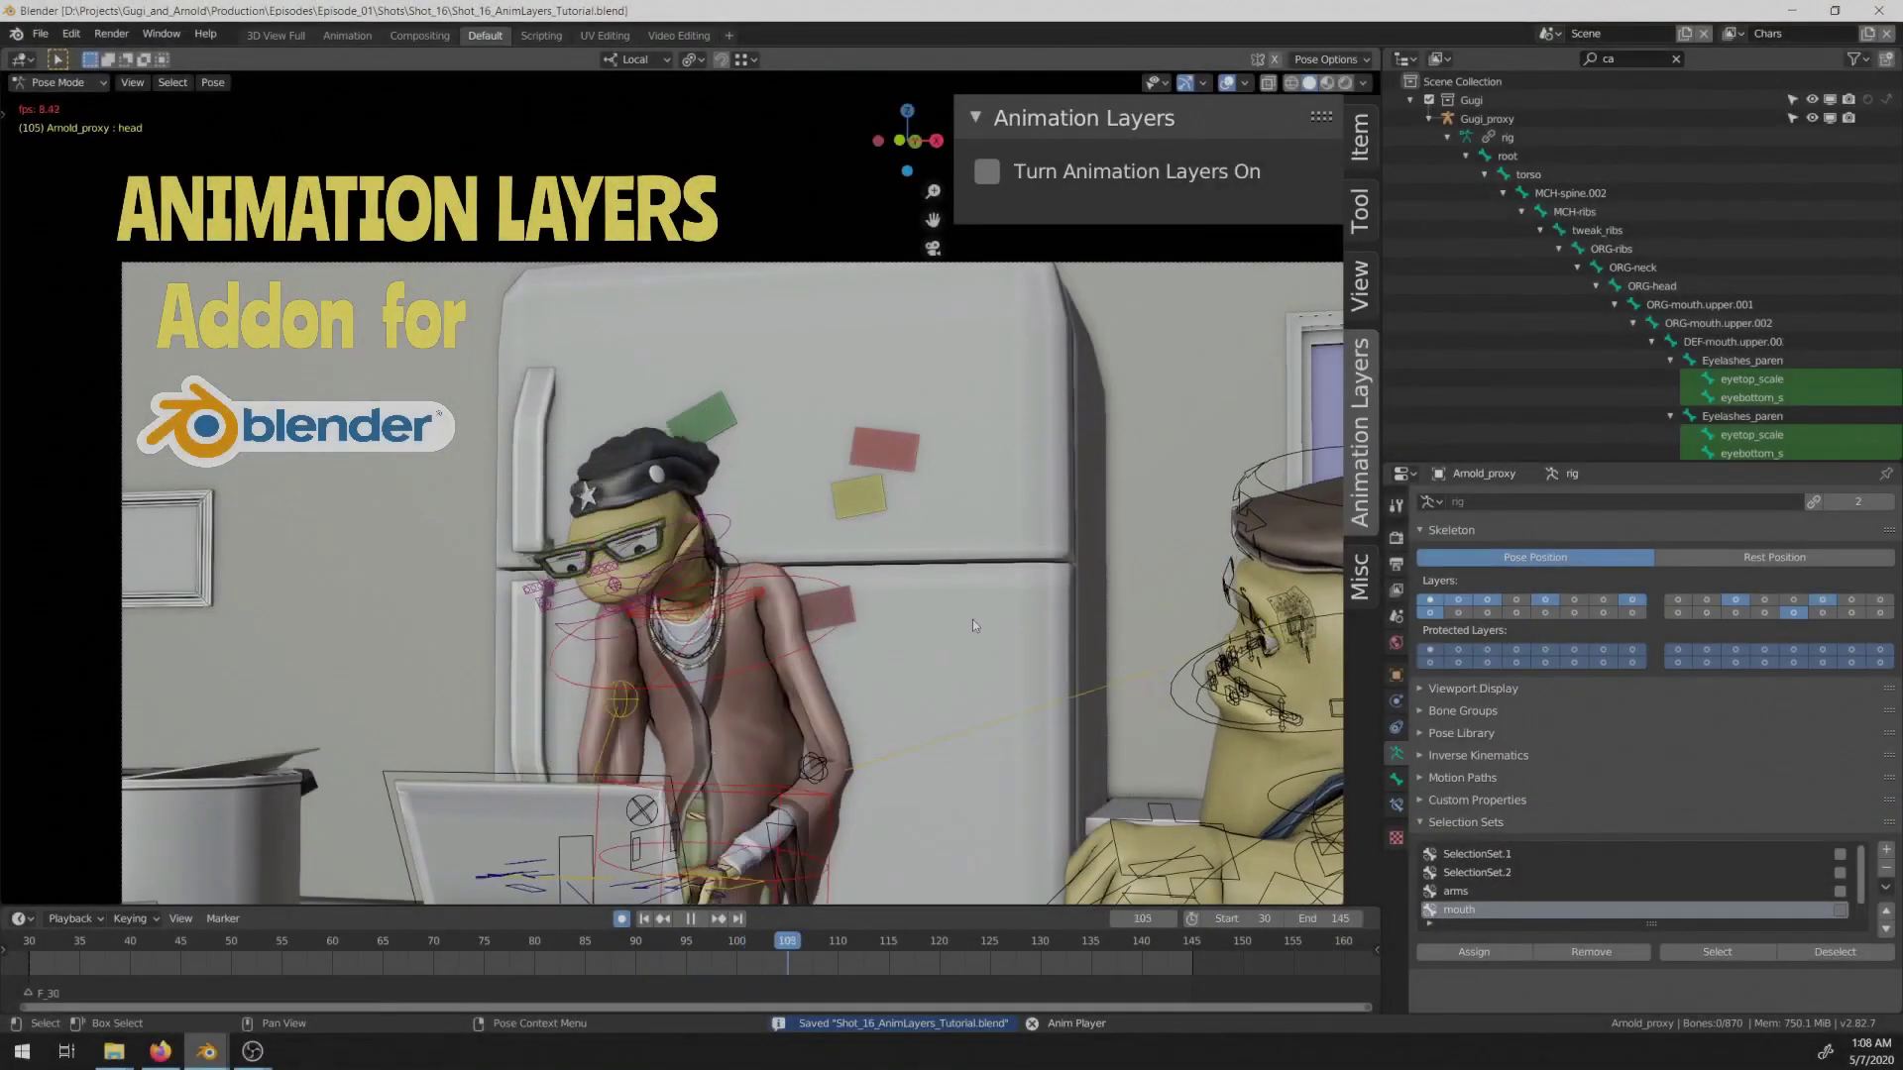
Step: Turn on Animation Layers for Arnold_proxy, accepting the removal of its existing NLA tracks, and add a new animation layer
{"action": "key", "text": "space"}
{"action": "left_click", "coordinate": [996, 174]}
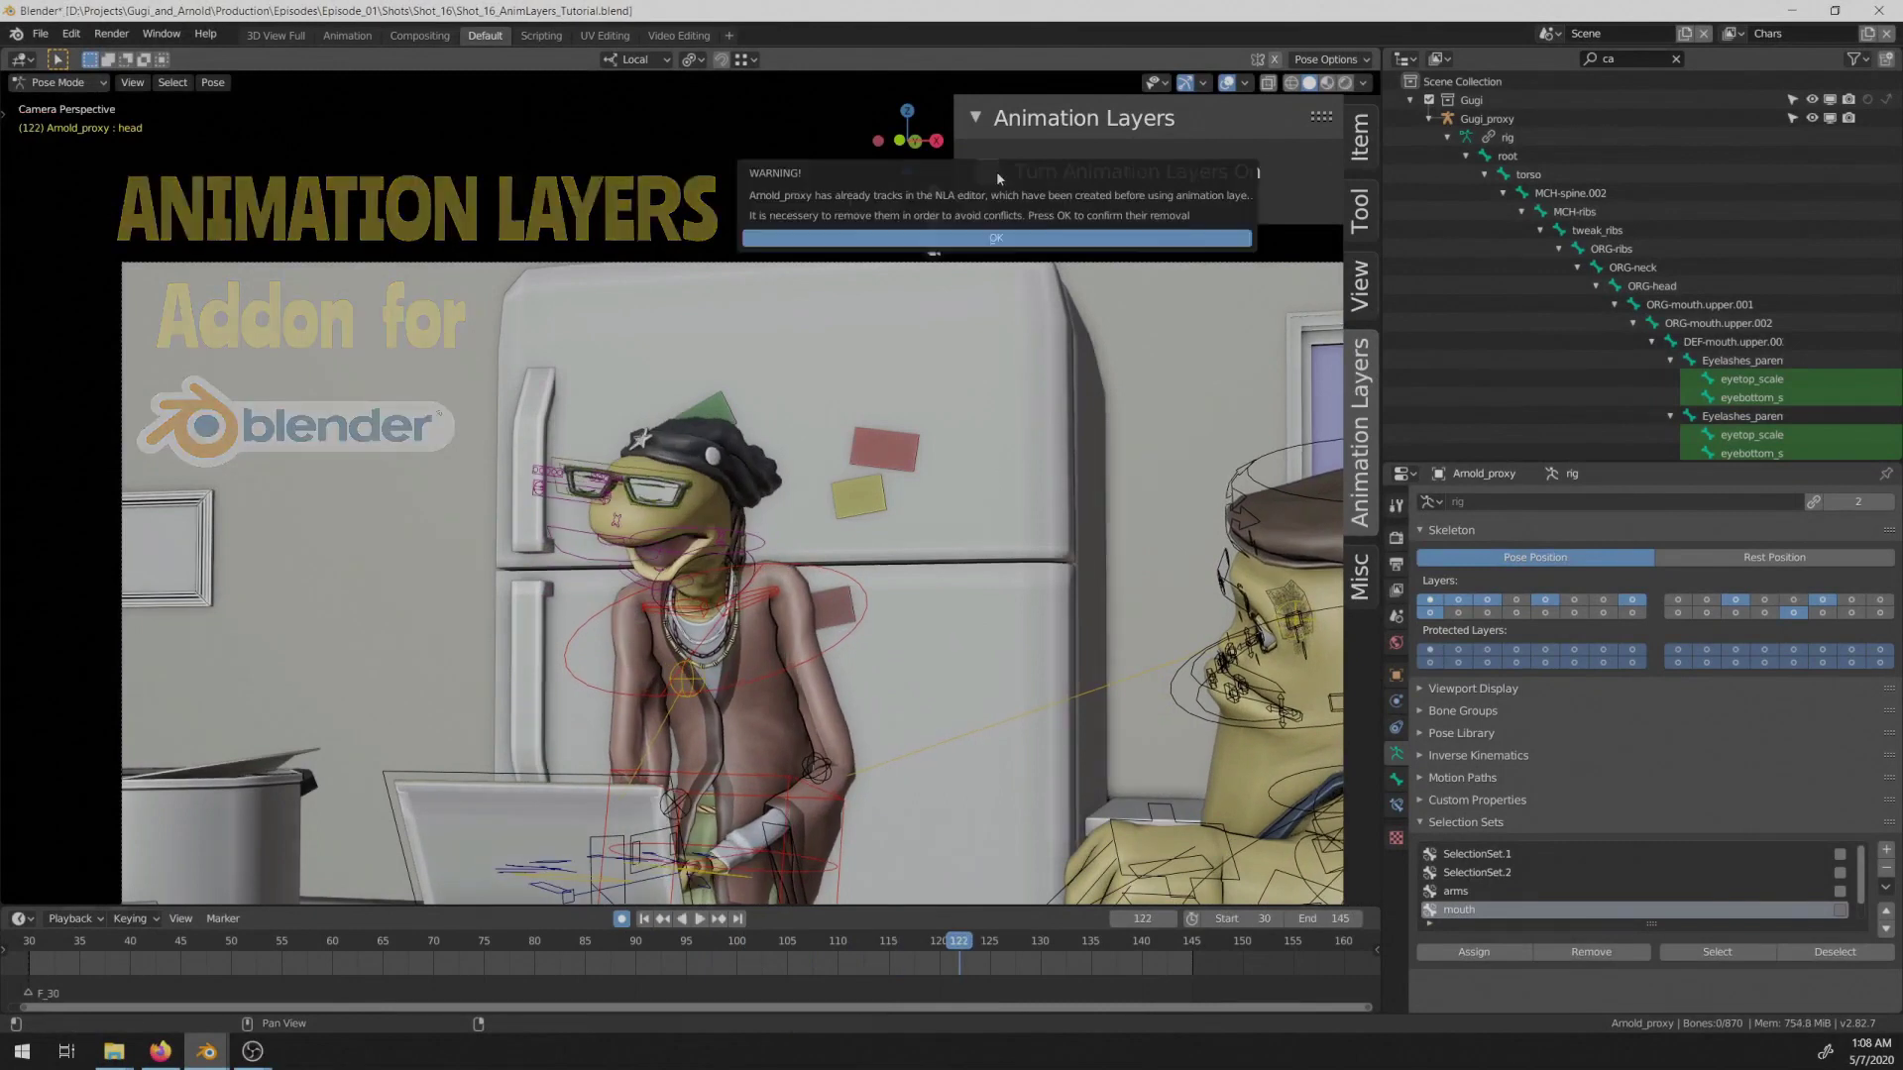
{"action": "left_click", "coordinate": [997, 239]}
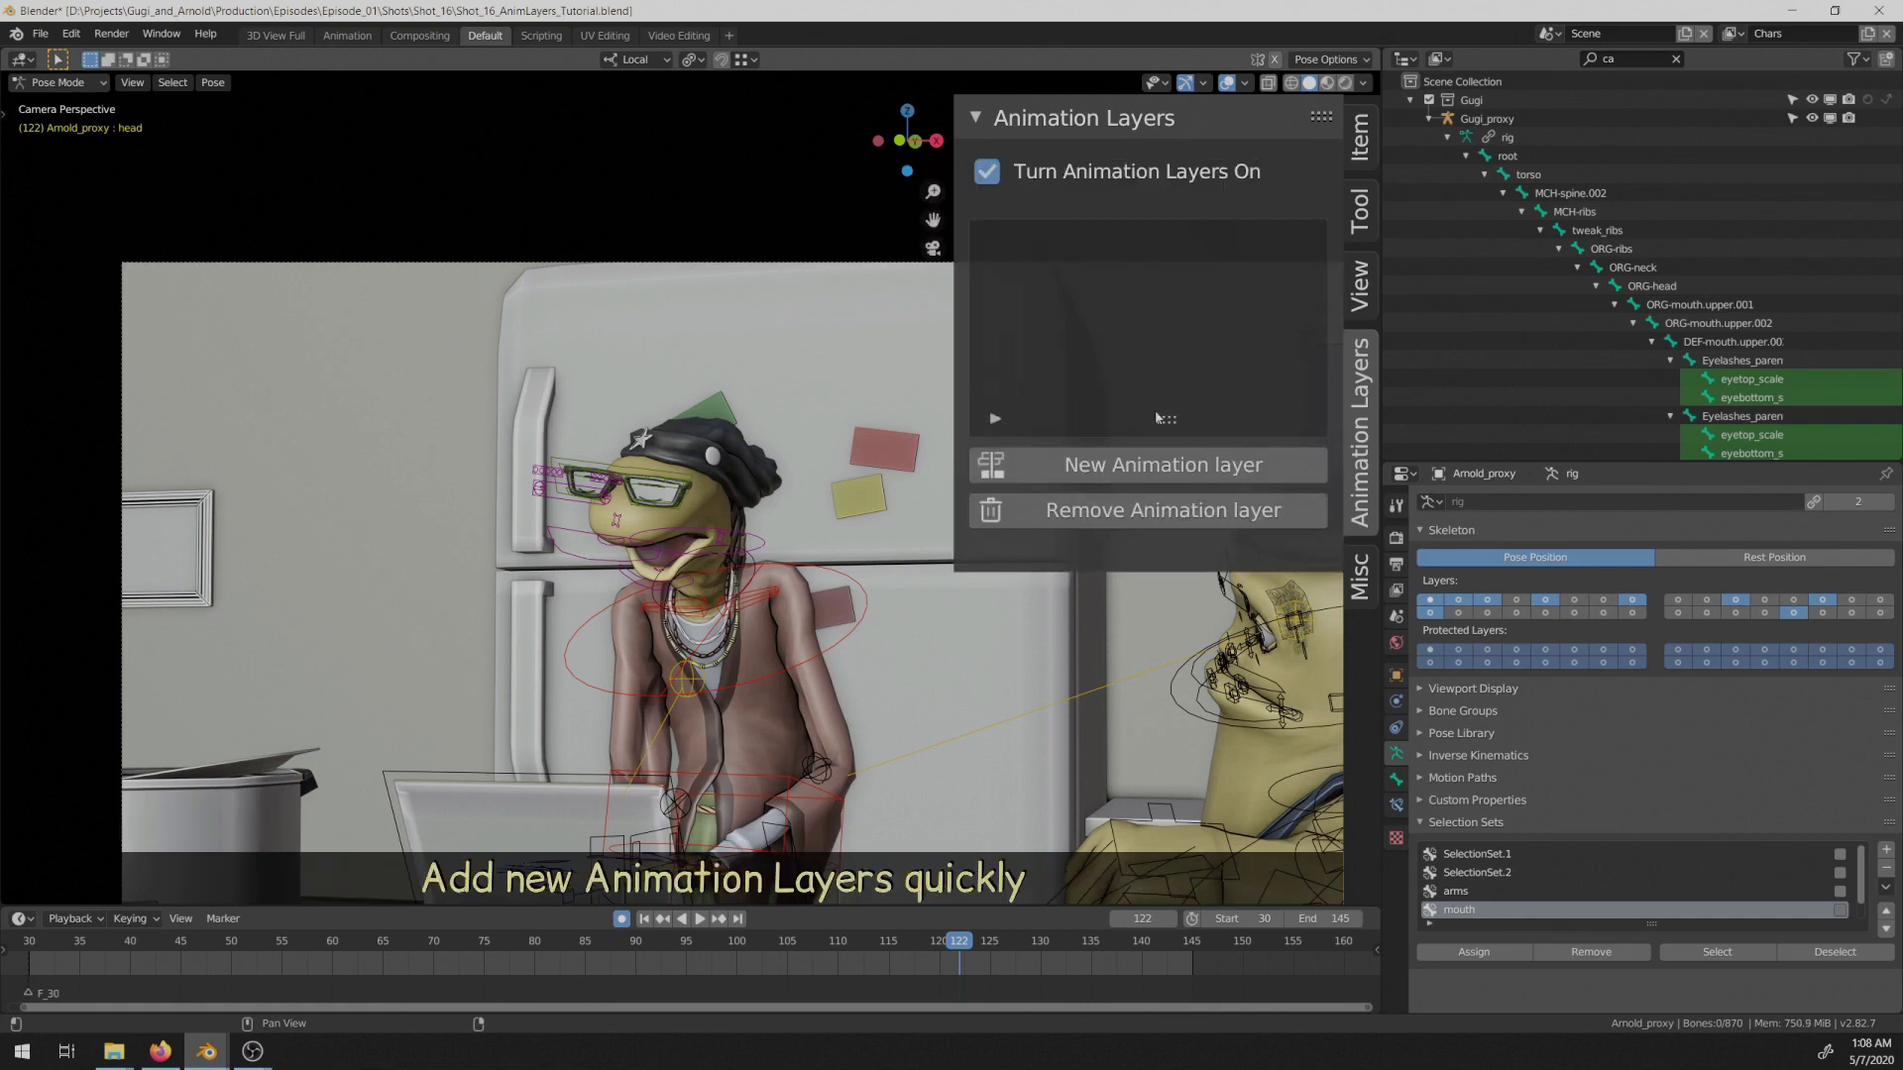
{"action": "left_click", "coordinate": [1168, 470]}
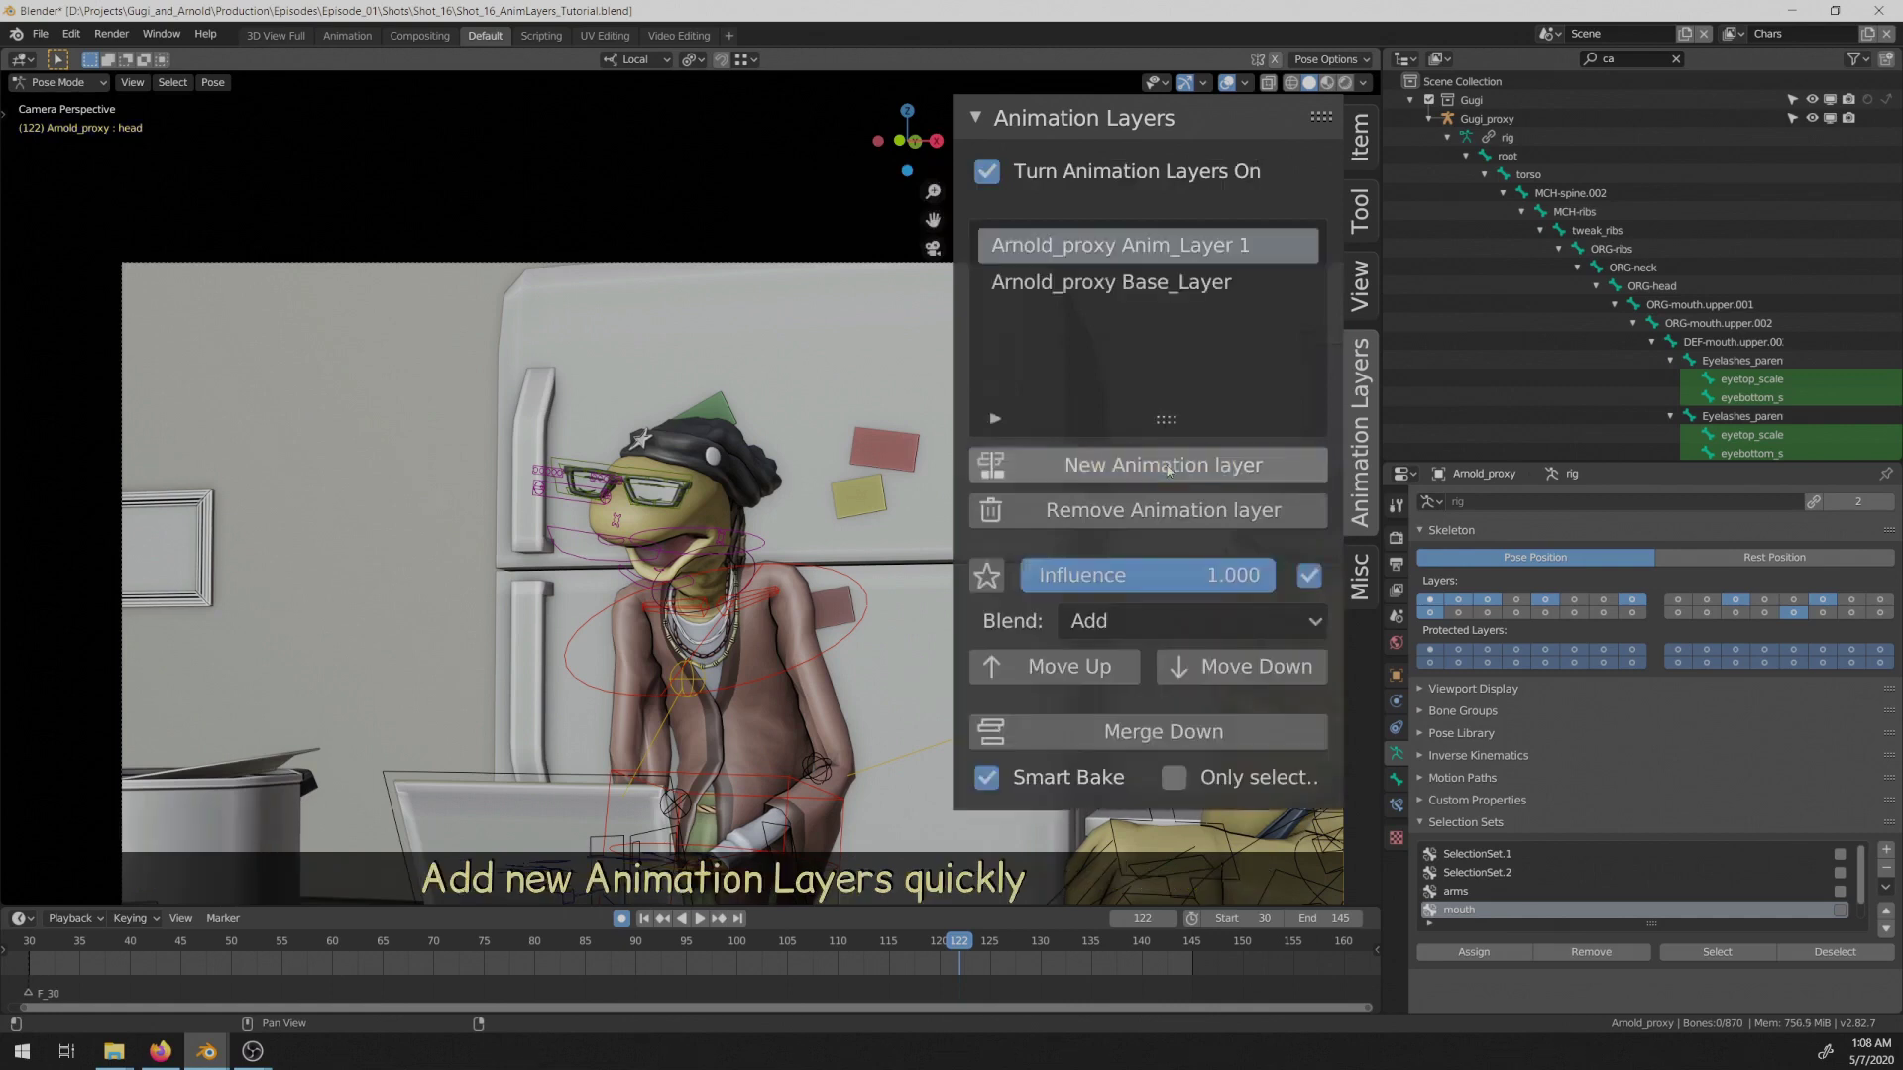
Step: Make Anim_Layer 1 the active layer and keyframe the chest bone at frame 120
{"action": "left_click", "coordinate": [1104, 285]}
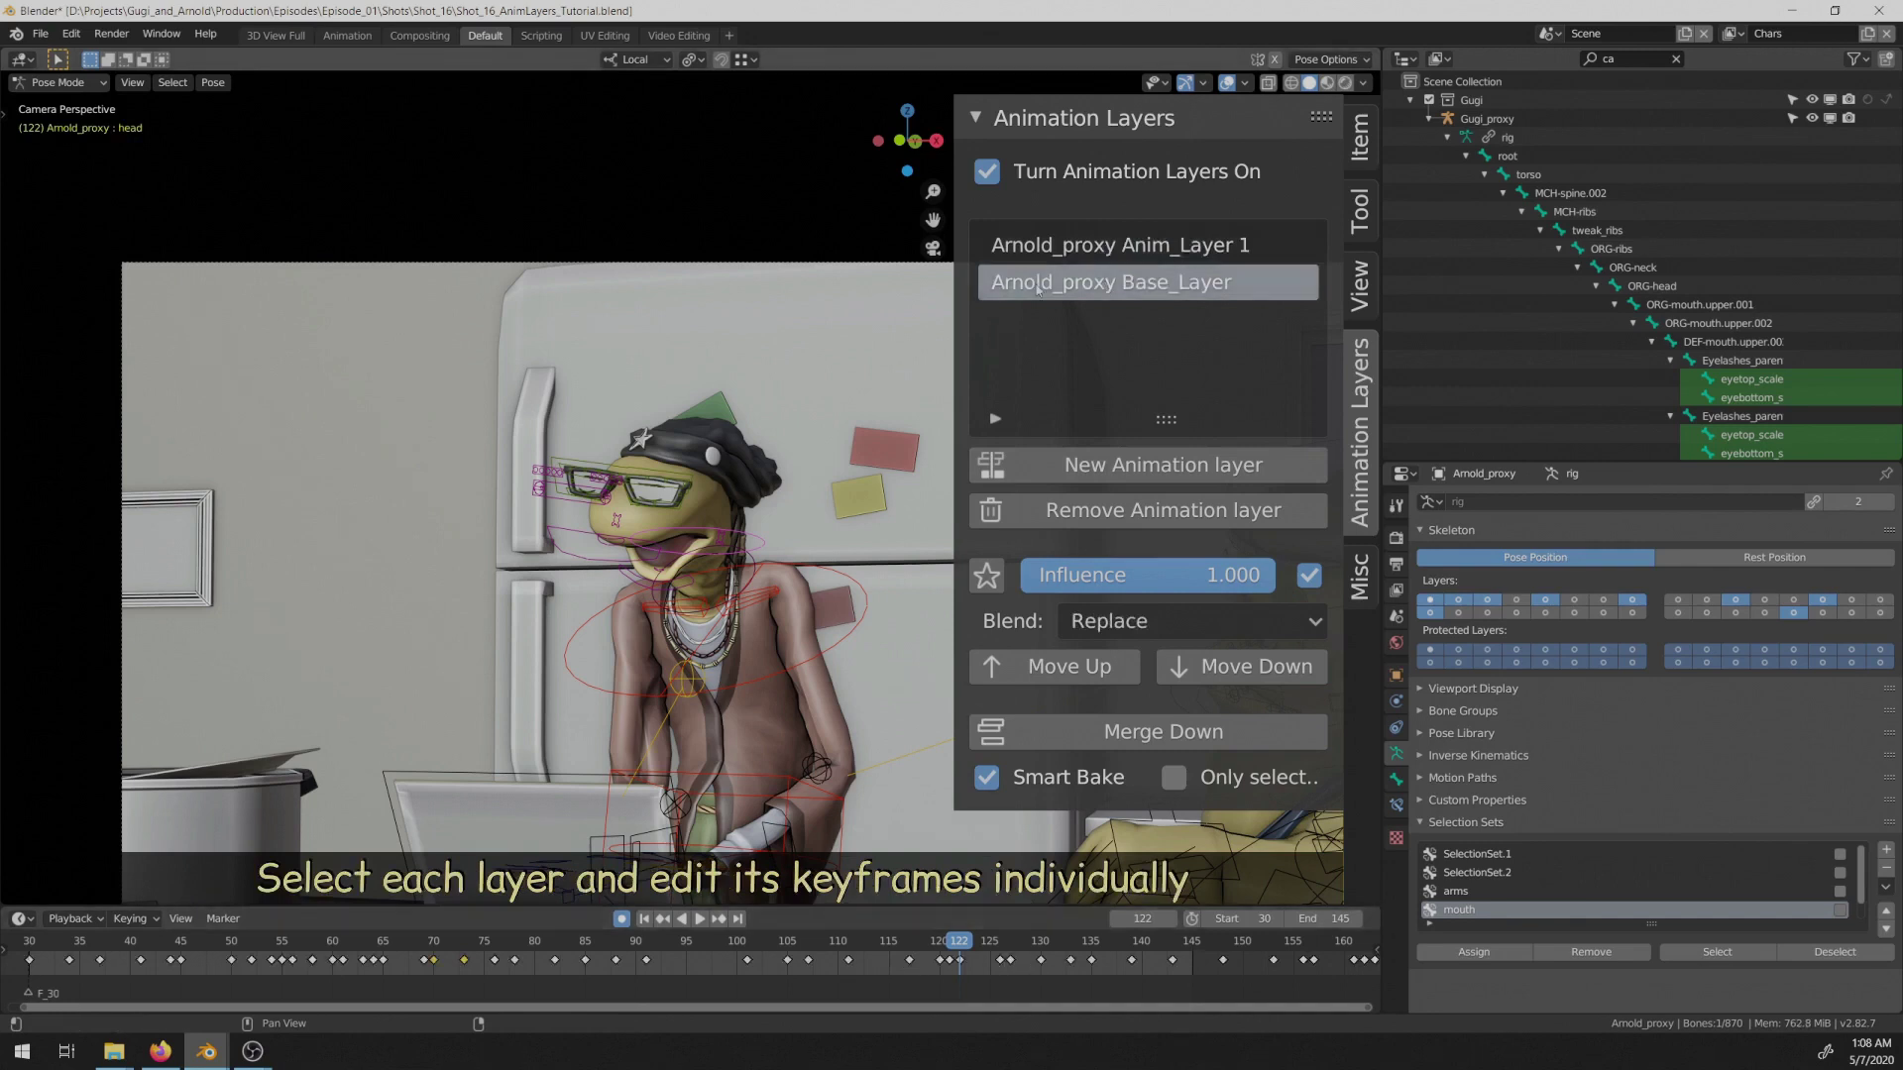
{"action": "left_click", "coordinate": [1052, 240]}
{"action": "mouse_move", "coordinate": [949, 955]}
{"action": "left_mouse_down"}
{"action": "mouse_move", "coordinate": [911, 948]}
{"action": "mouse_move", "coordinate": [942, 950]}
{"action": "left_mouse_up"}
{"action": "key", "text": "space"}
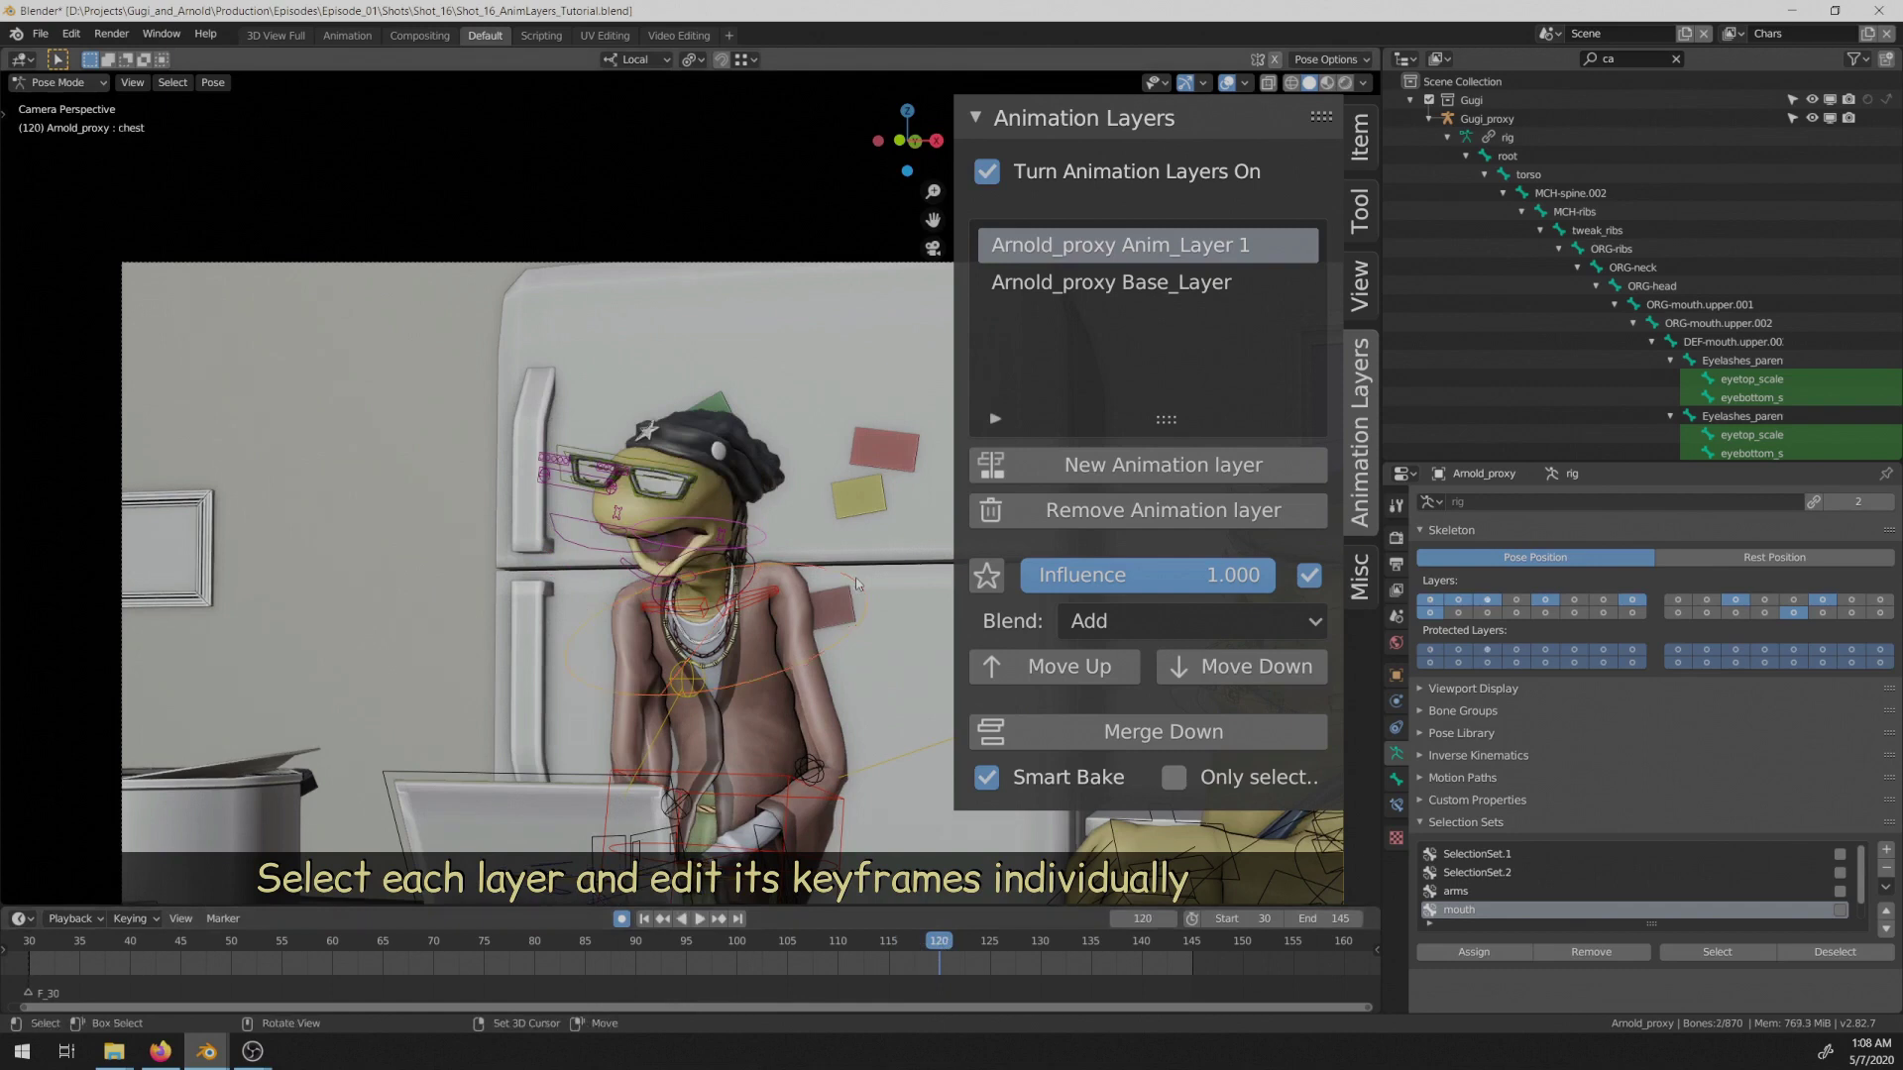
{"action": "key", "text": "i"}
{"action": "left_click", "coordinate": [858, 585]}
Step: At frame 130, rotate the character's chest toward the right side of the refrigerator, refining it by about 4.17° on local Y
{"action": "left_click", "coordinate": [1040, 946]}
{"action": "key", "text": "space"}
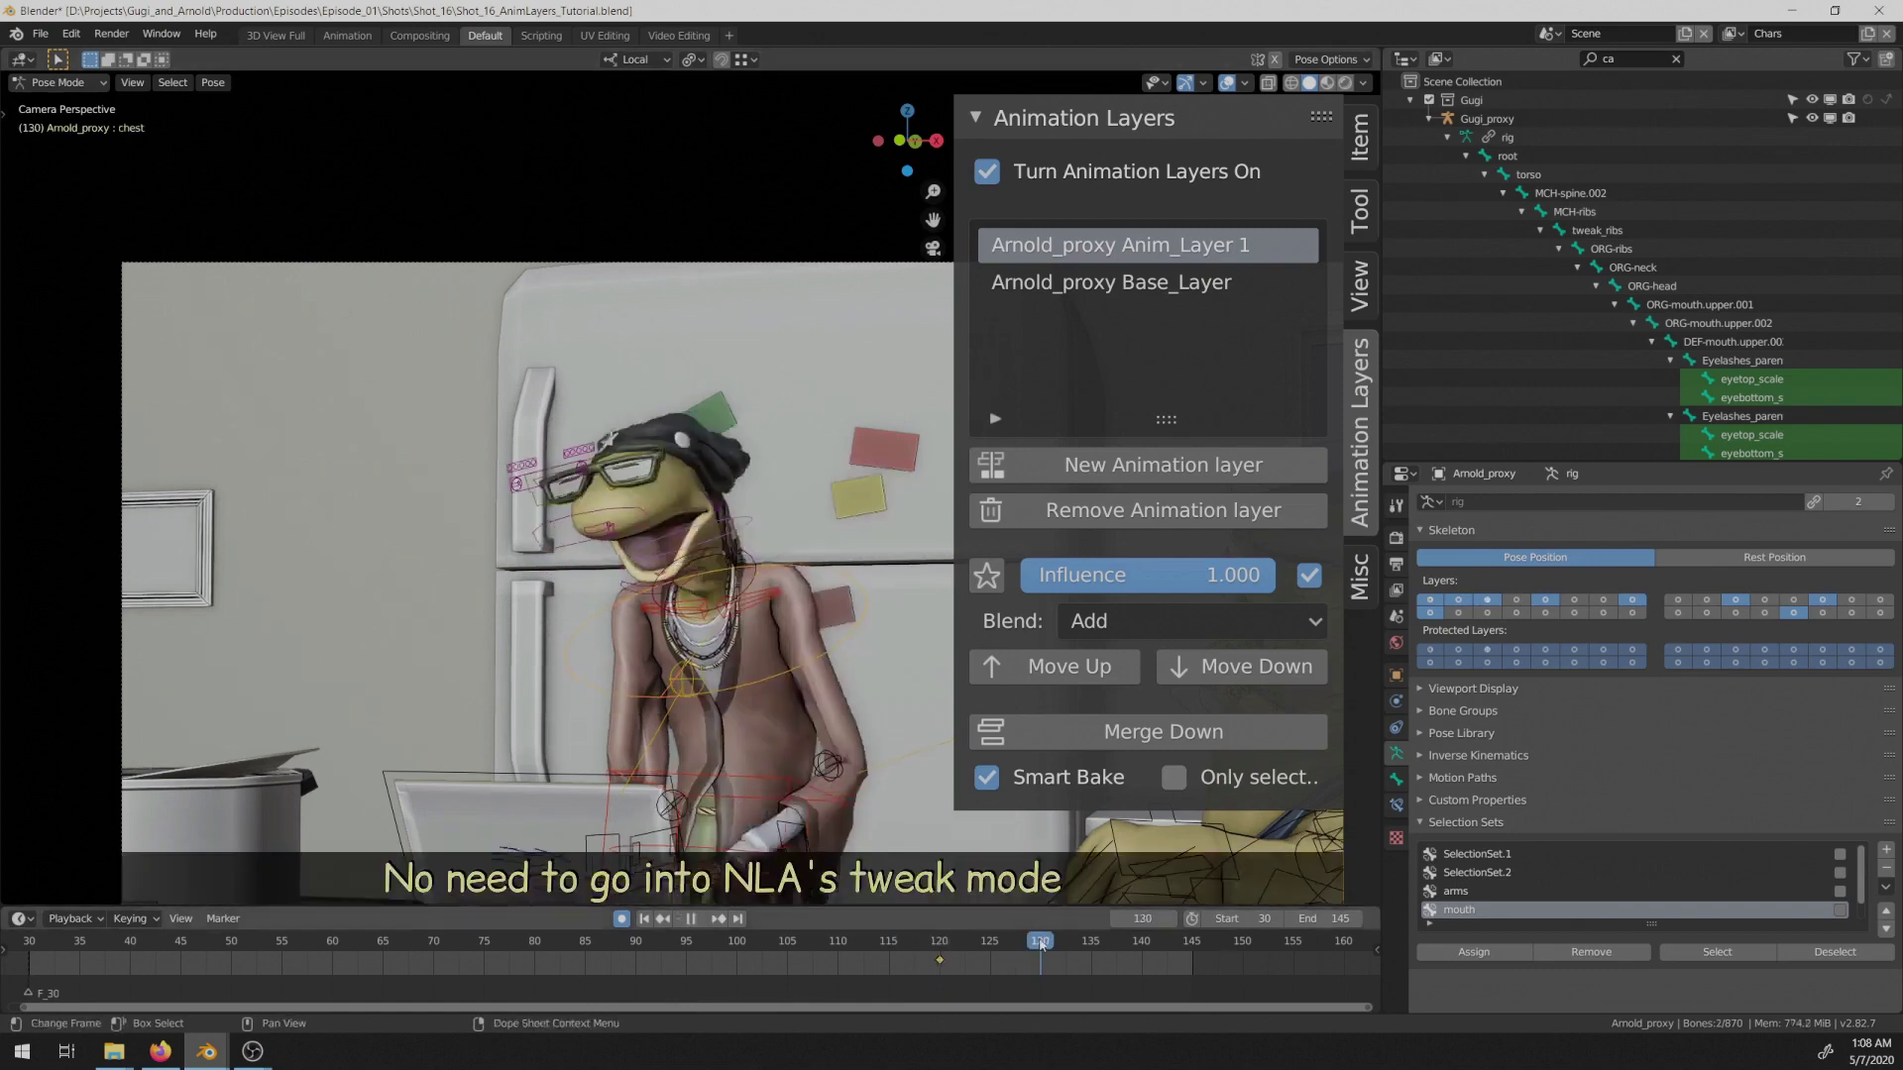
{"action": "key", "text": "Escape"}
{"action": "left_click", "coordinate": [744, 528]}
{"action": "key", "text": "shift+space"}
{"action": "left_click", "coordinate": [723, 581]}
{"action": "left_click_drag", "start_coordinate": [666, 625], "coordinate": [828, 648]}
{"action": "left_click", "coordinate": [821, 664]}
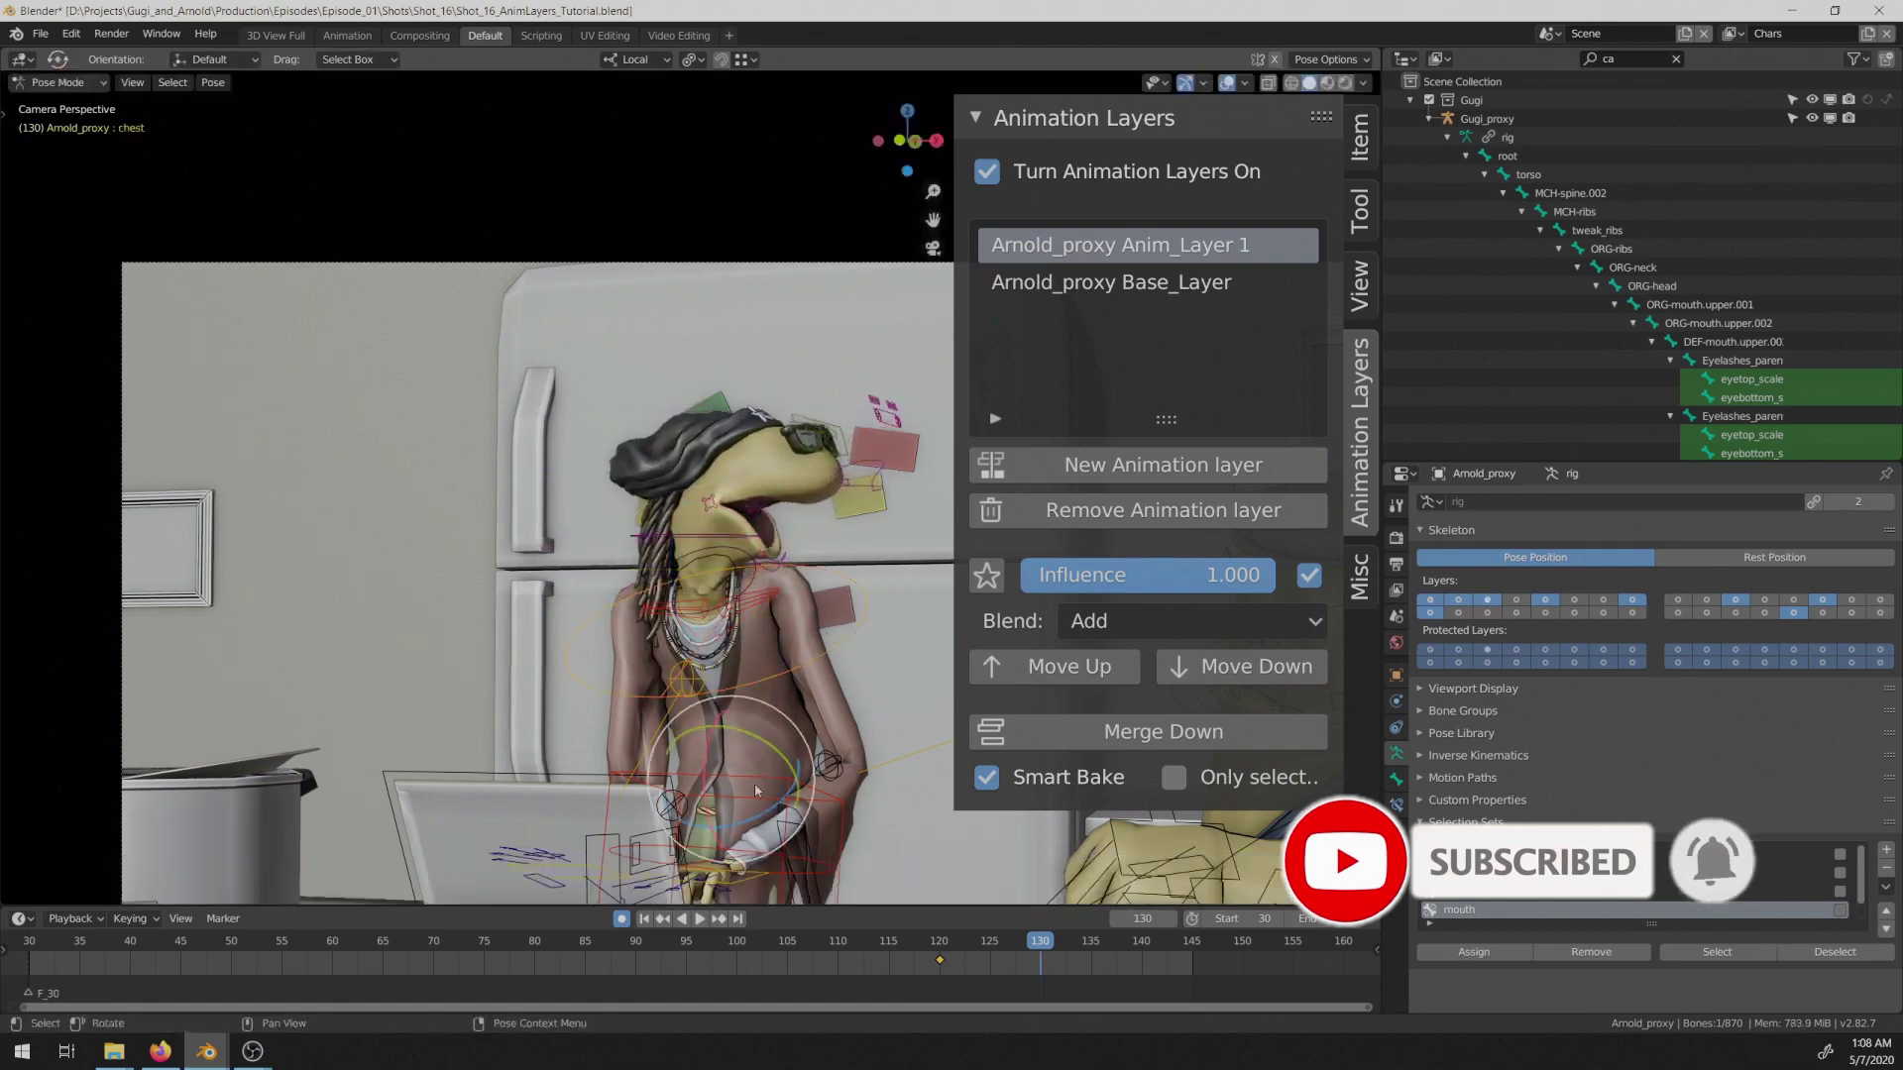
{"action": "left_click_drag", "start_coordinate": [749, 730], "coordinate": [782, 744]}
{"action": "middle_click_drag", "start_coordinate": [783, 745], "coordinate": [644, 736], "text": "shift"}
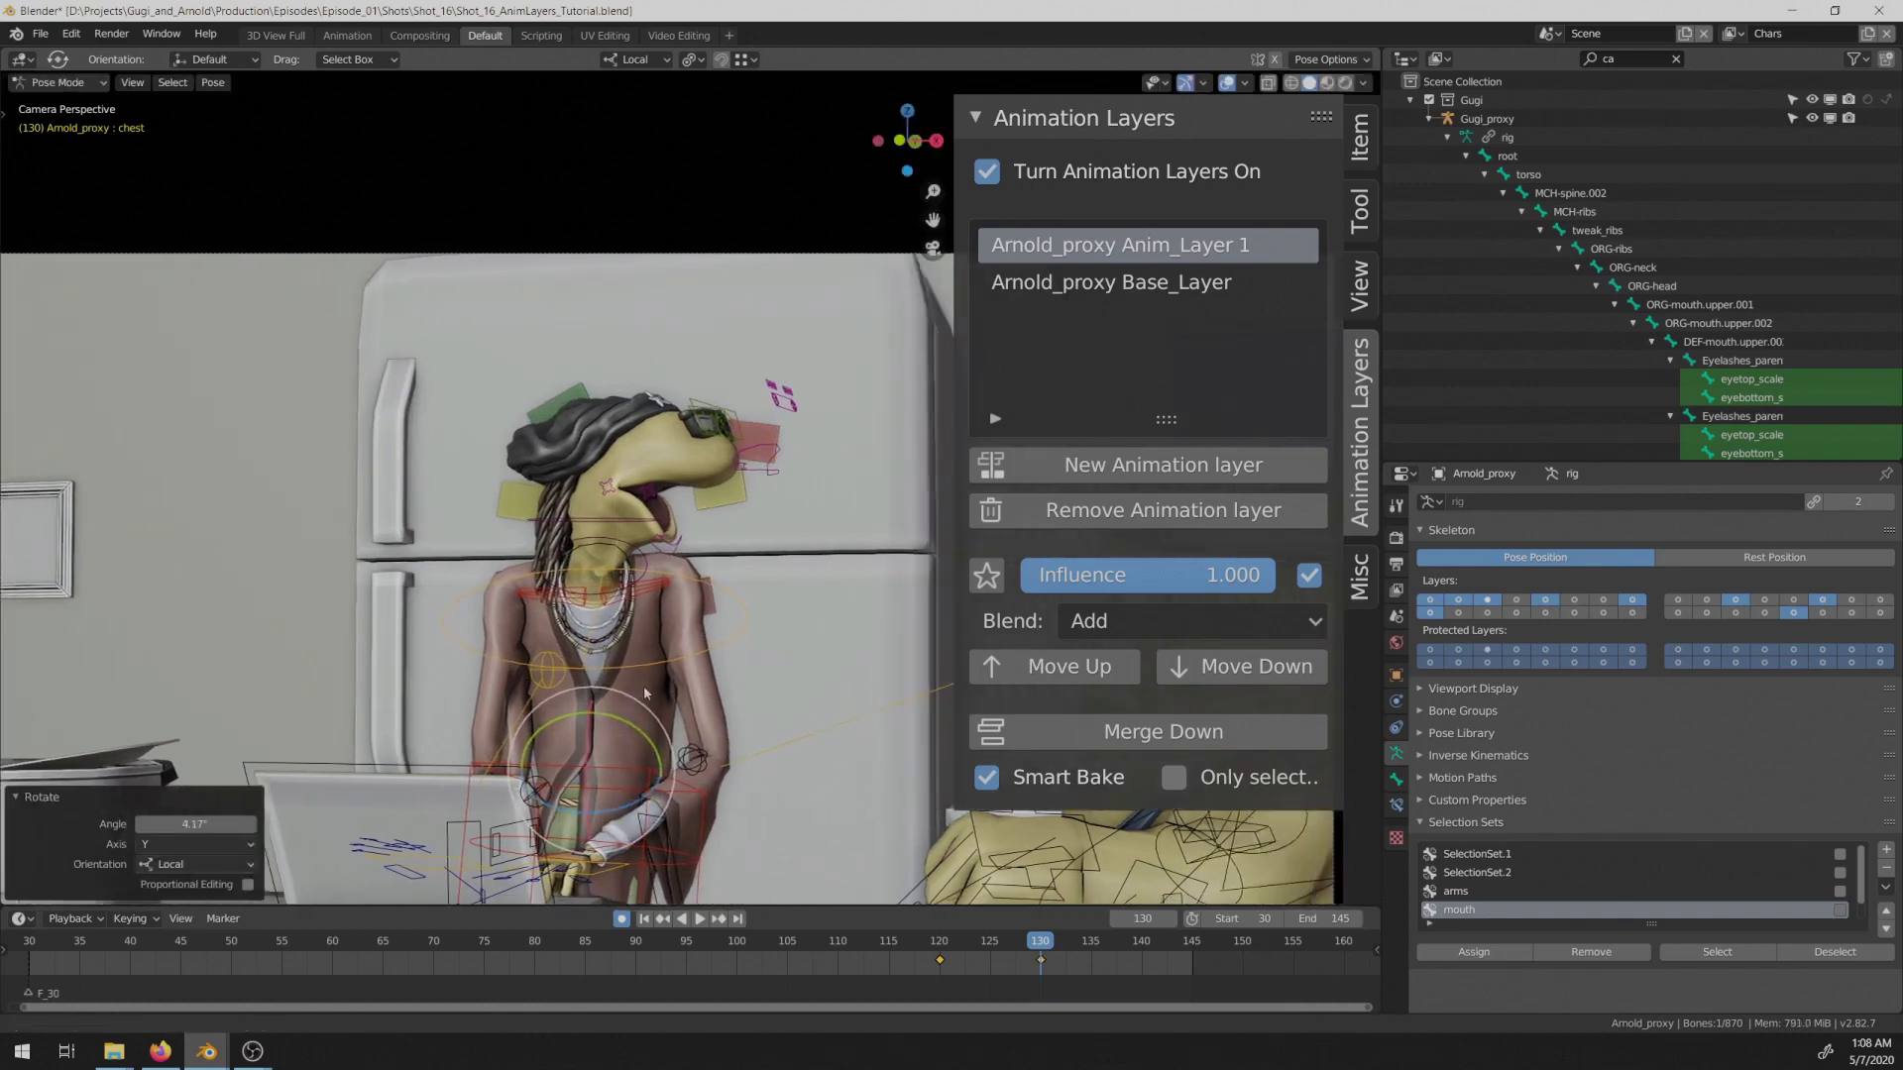
Step: Pose the end of the turn at frame 145 by rotating the chest and head bones
{"action": "left_click", "coordinate": [1193, 963]}
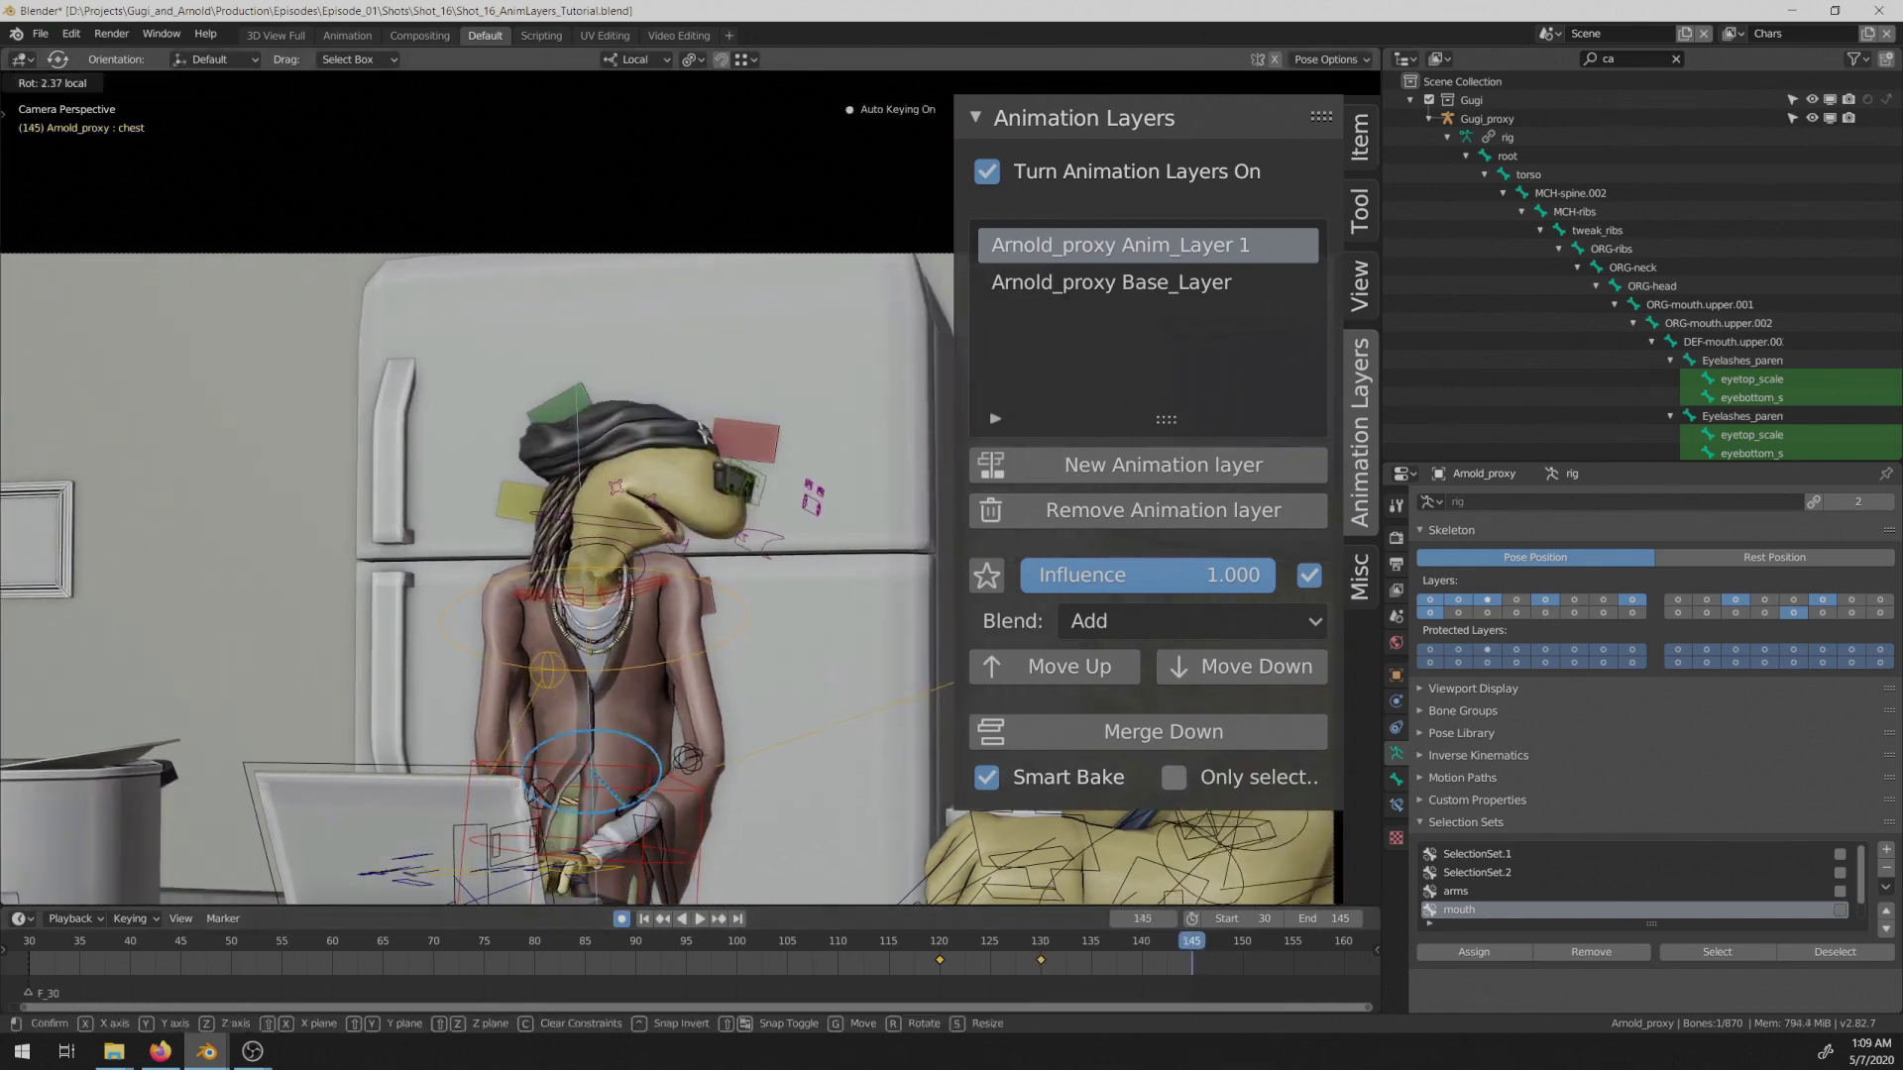
{"action": "left_click", "coordinate": [654, 532]}
{"action": "key", "text": "r"}
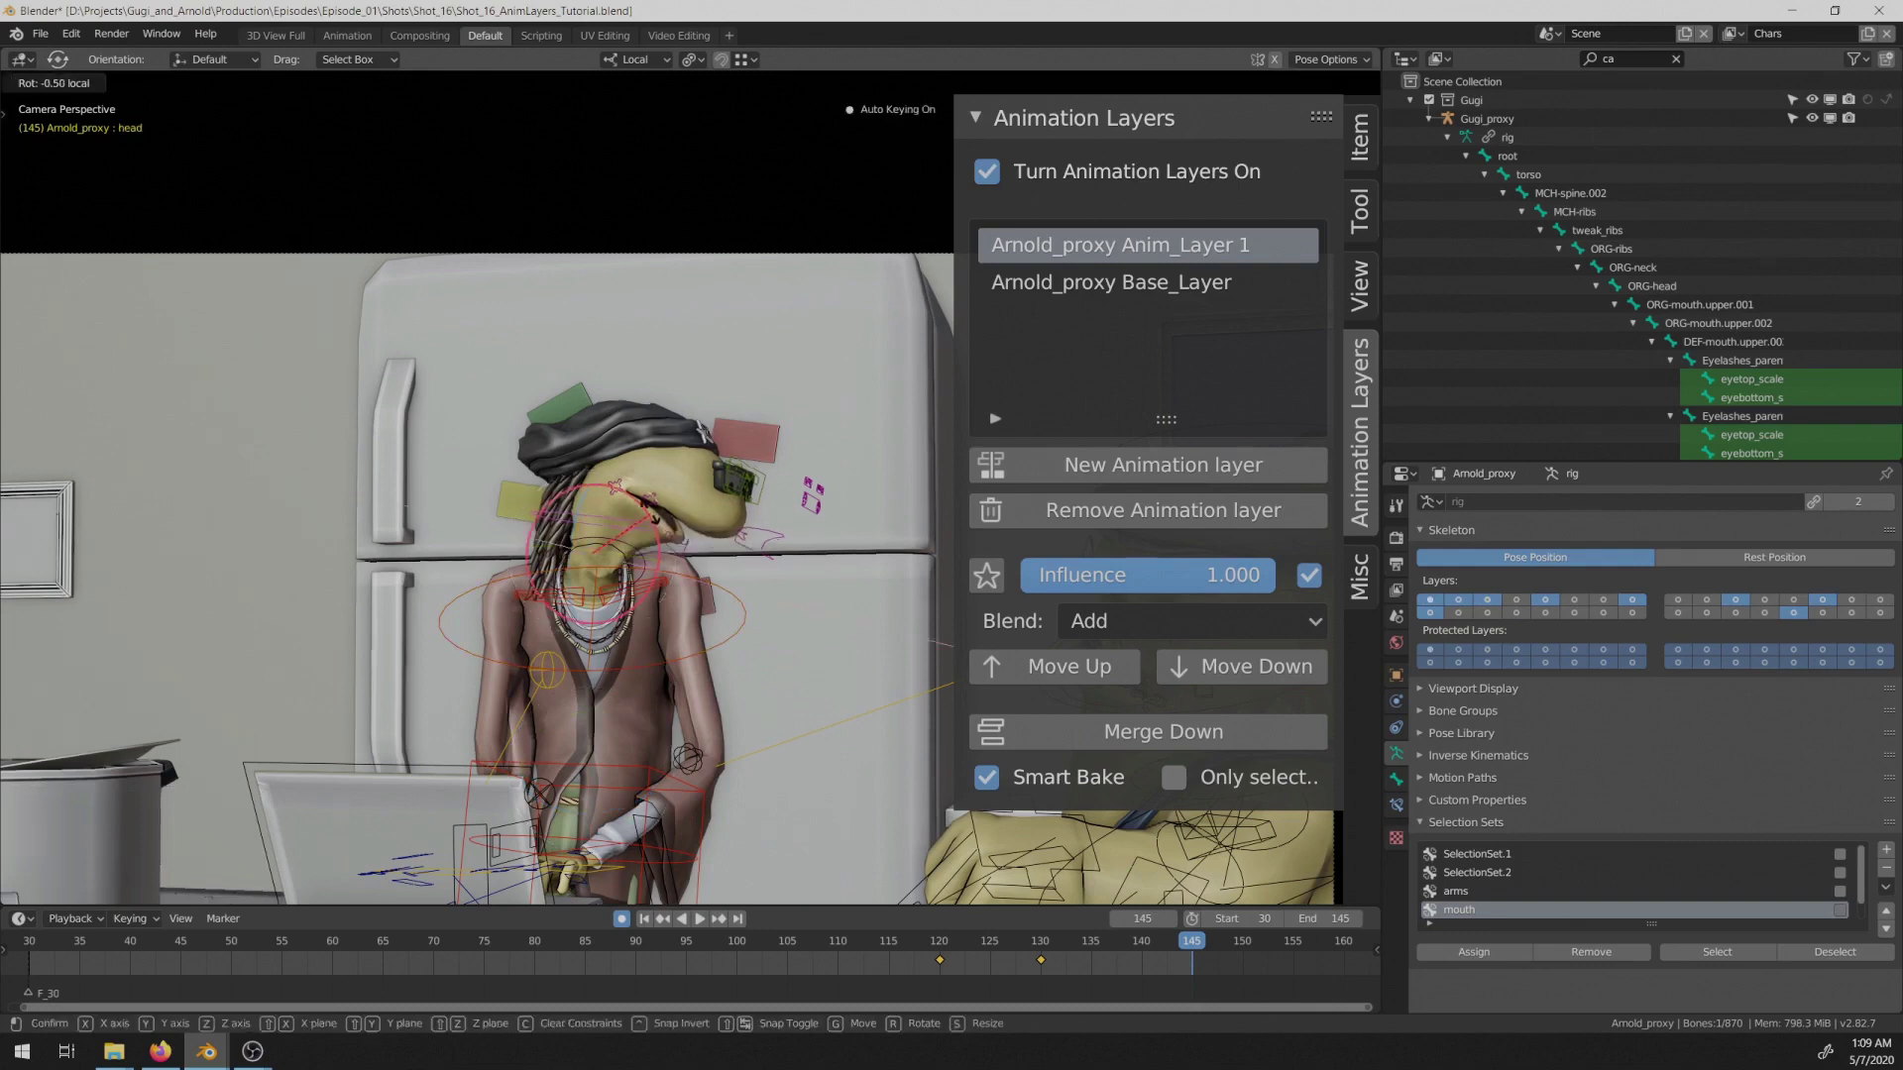
{"action": "key", "text": "Return"}
Step: Preview the turn up to frame 144, muting and unmuting Anim_Layer 1 and varying its influence
{"action": "left_click_drag", "start_coordinate": [916, 949], "coordinate": [1183, 949]}
{"action": "left_click", "coordinate": [1311, 579]}
{"action": "left_click", "coordinate": [1310, 579]}
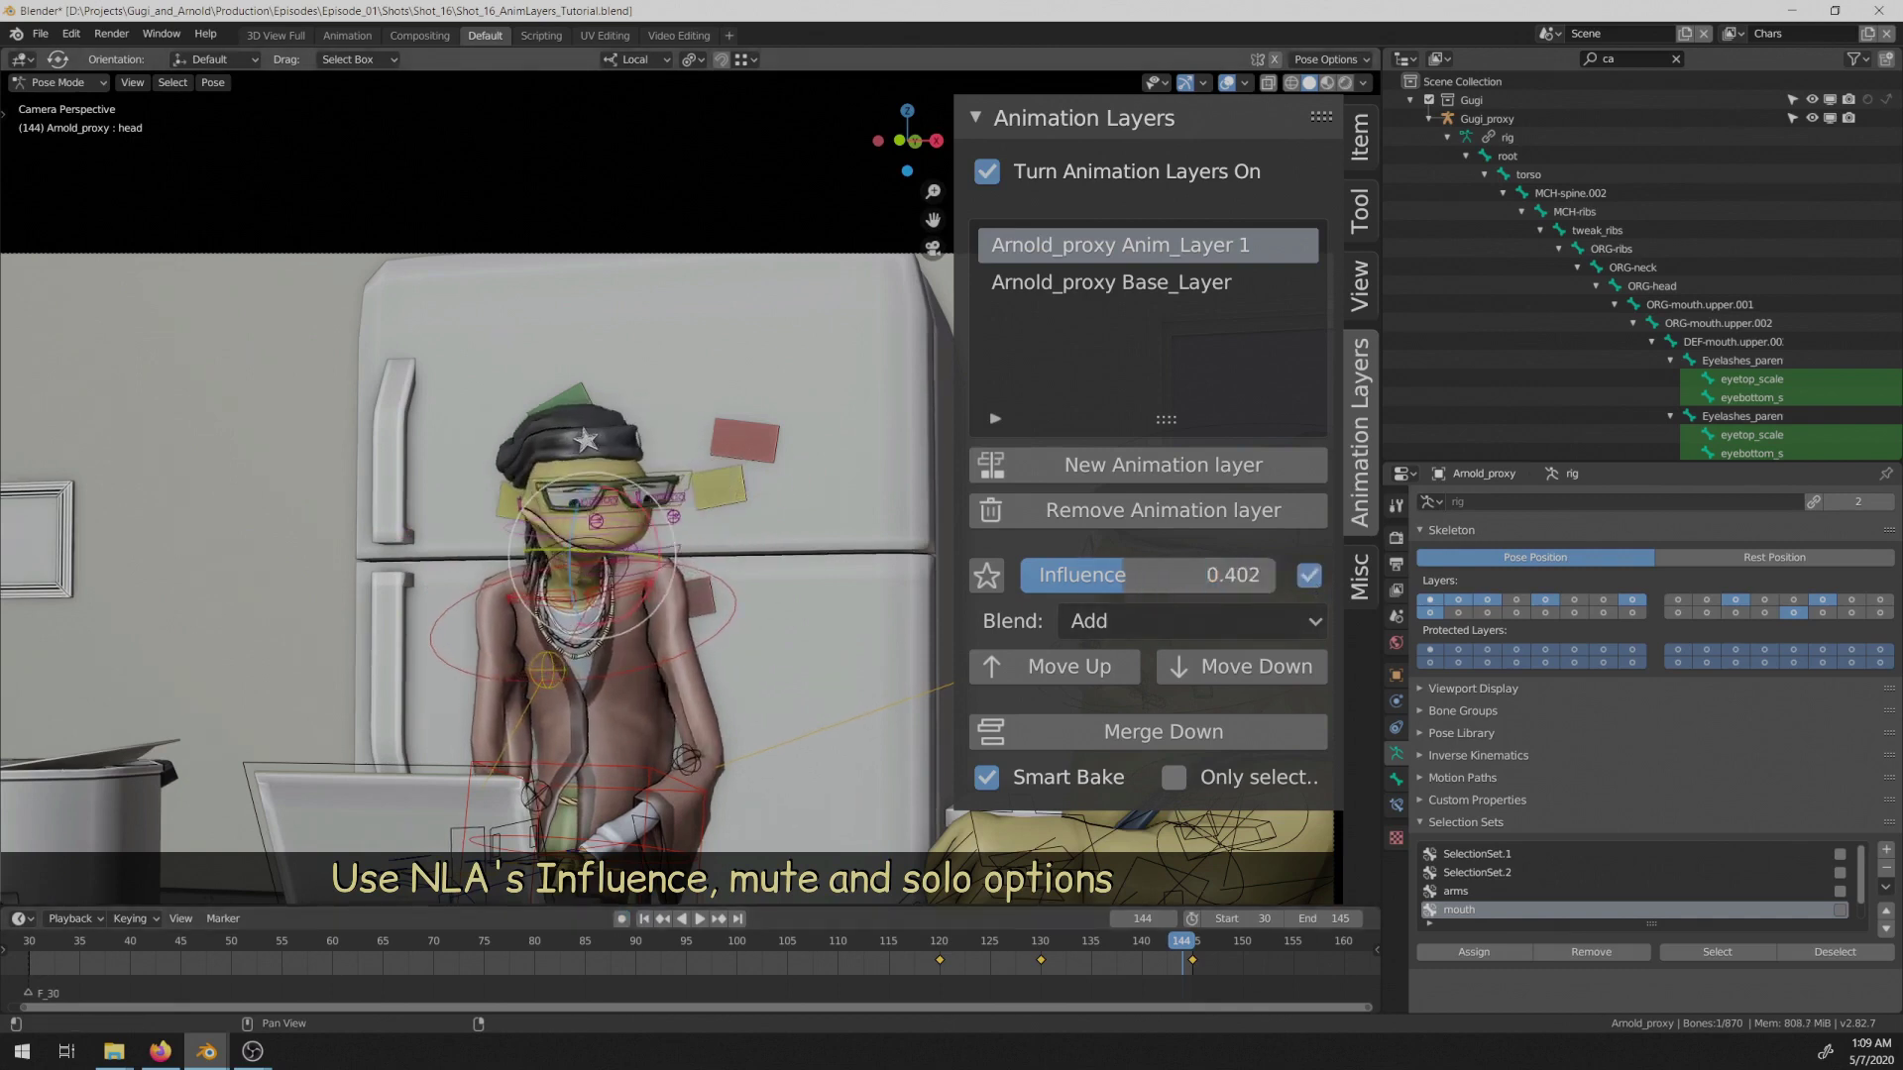
Step: Add a second animation layer on Arnold_proxy and key the head at frame 128 and a head rotation at frame 130
{"action": "left_click", "coordinate": [1253, 478]}
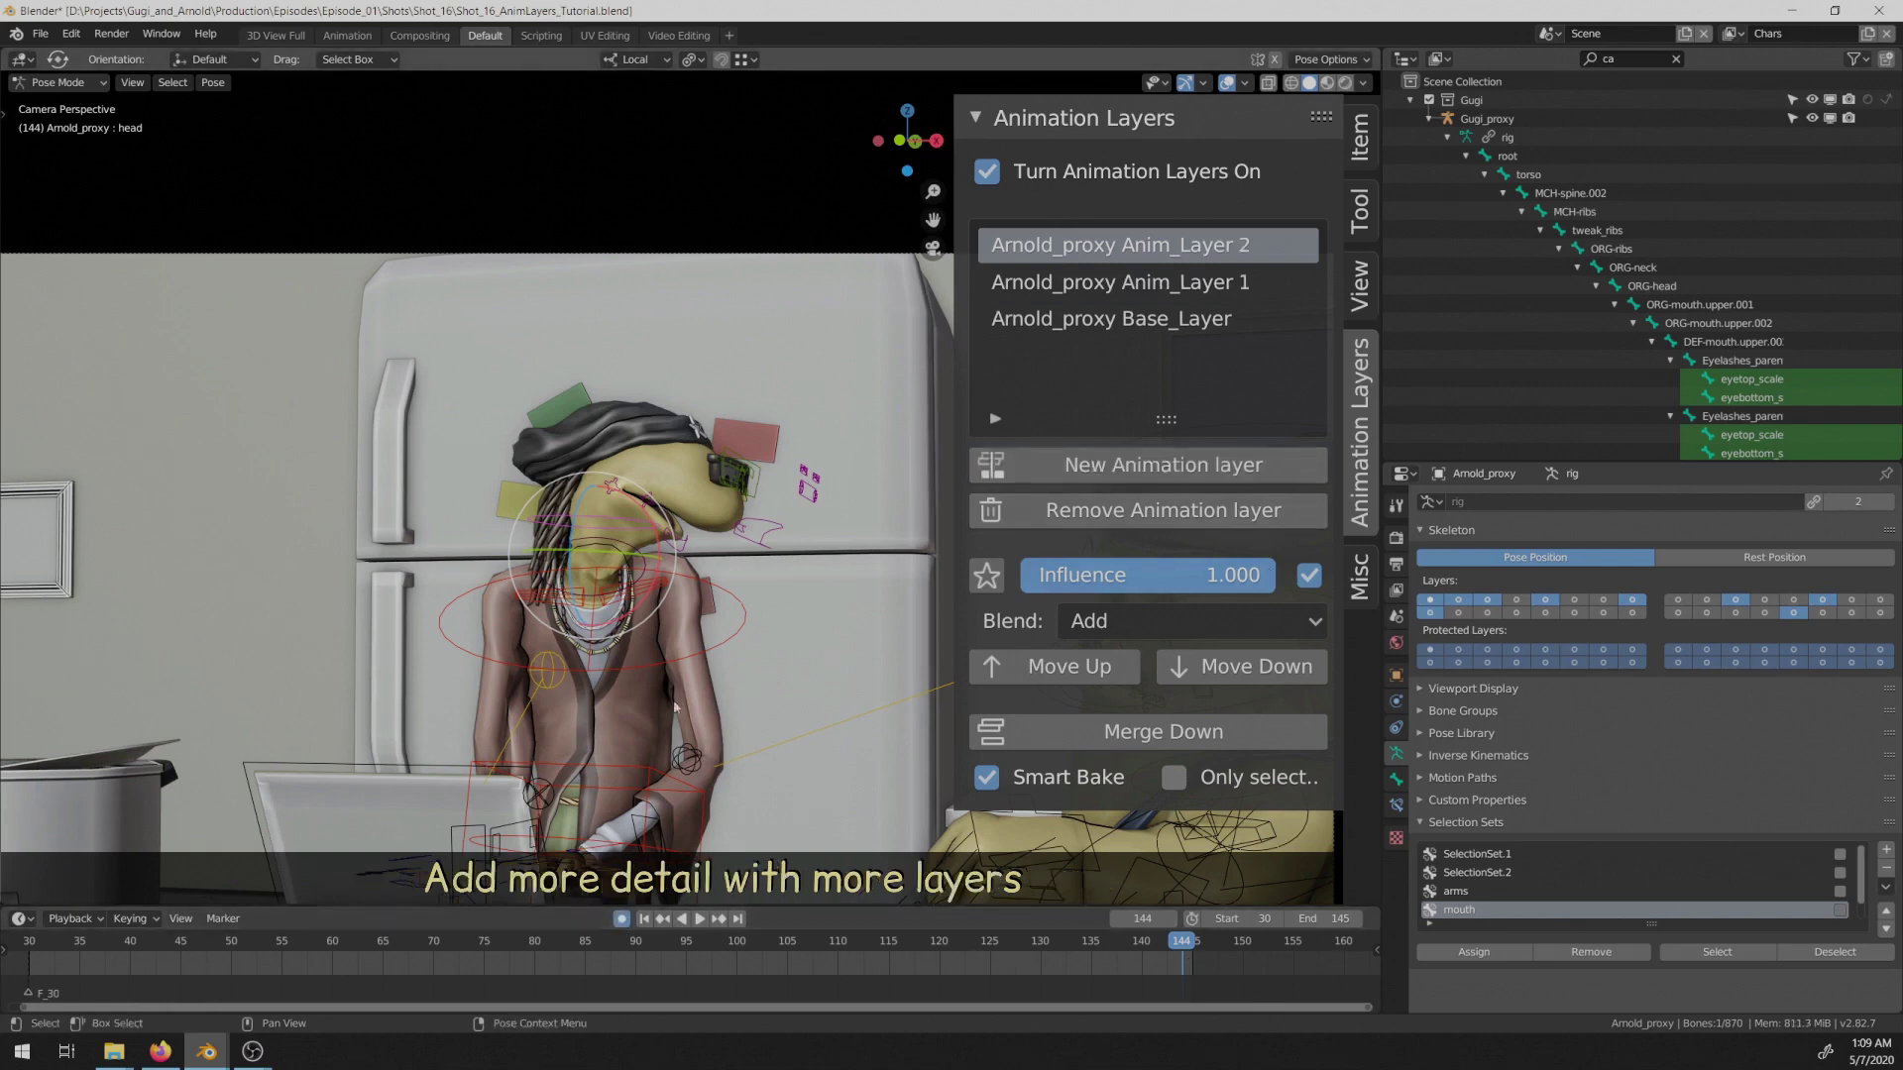
{"action": "left_click", "coordinate": [1023, 944]}
{"action": "key", "text": "Right"}
{"action": "key", "text": "Right"}
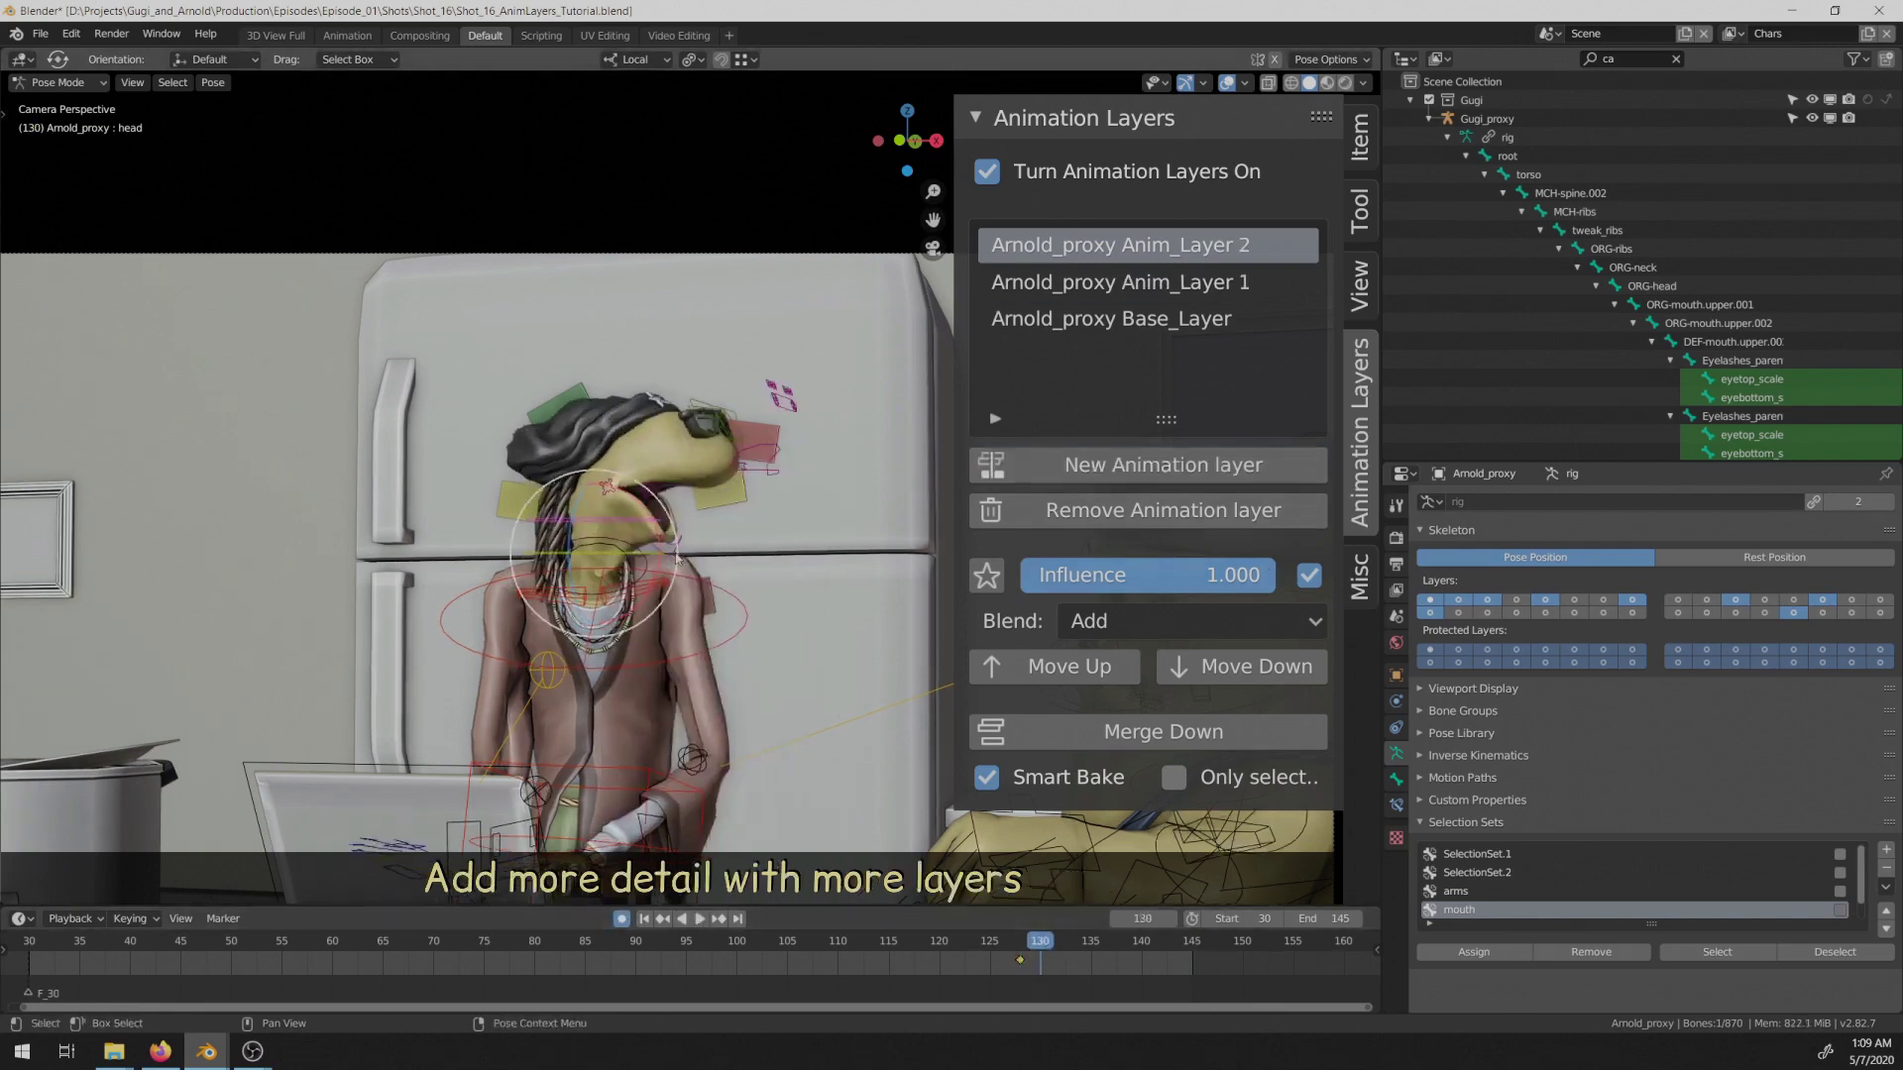
{"action": "key", "text": "r"}
{"action": "left_click", "coordinate": [697, 632]}
Step: Key a head shake on Anim_Layer 2 by rotating the head on its local Y axis at frames 132 and 134
{"action": "key", "text": "Right"}
{"action": "key", "text": "Right"}
{"action": "key", "text": "r"}
{"action": "key", "text": "y"}
{"action": "key", "text": "y"}
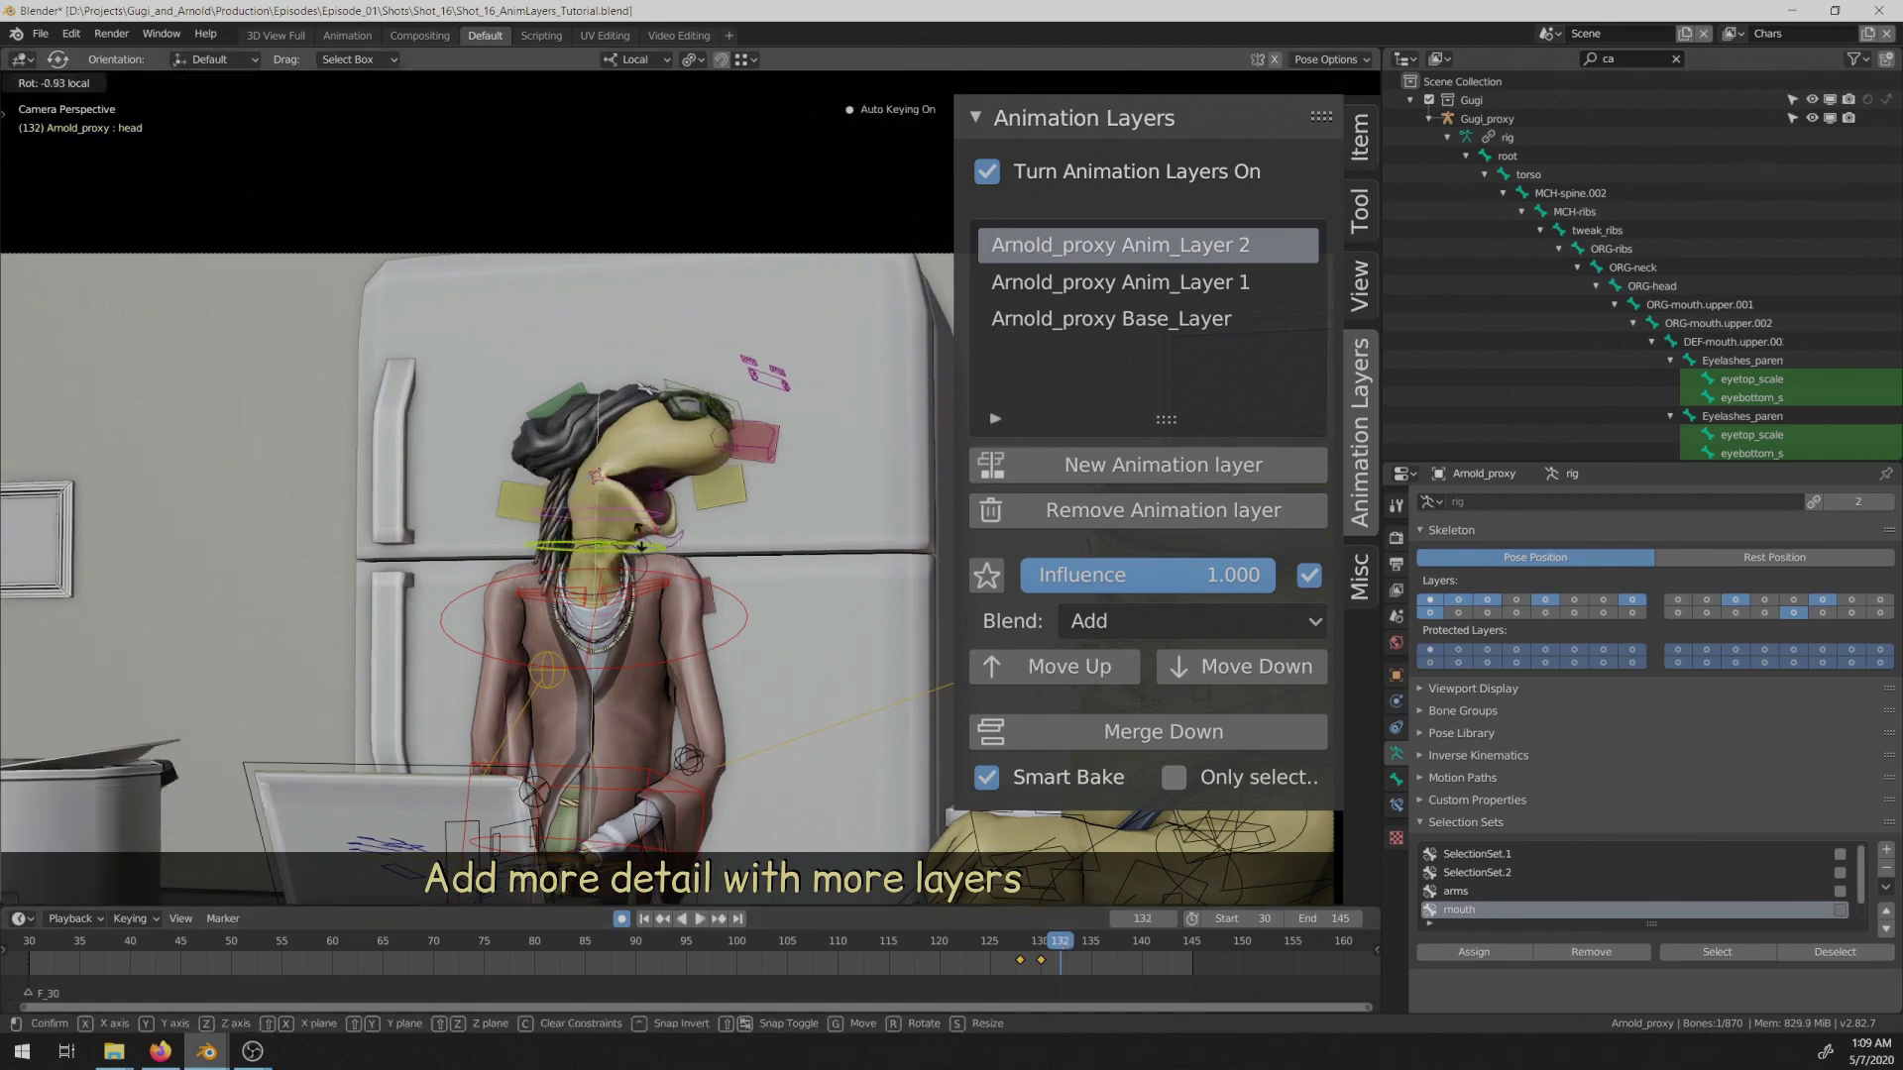
{"action": "left_click", "coordinate": [700, 644]}
{"action": "key", "text": "r"}
{"action": "key", "text": "y"}
{"action": "key", "text": "y"}
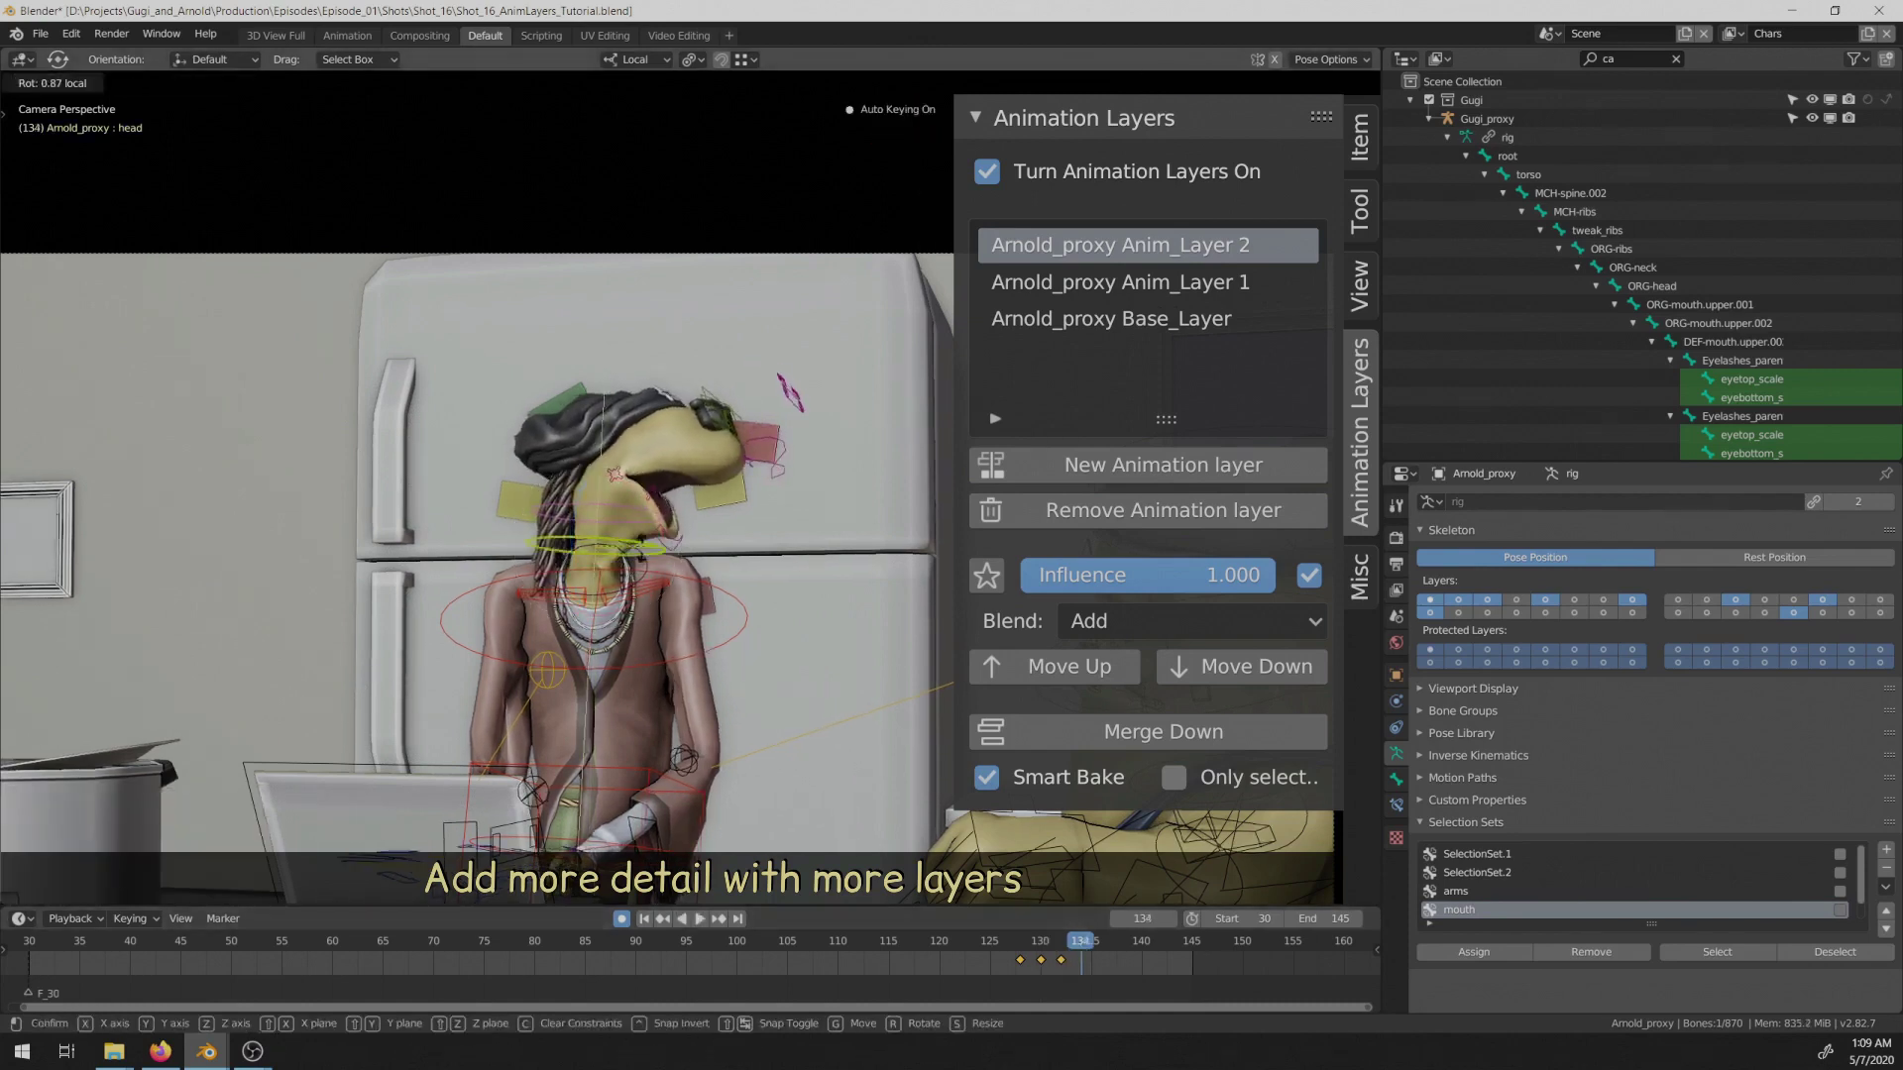
{"action": "key", "text": "Return"}
Step: Continue the head shake with local Y rotations at frame 137 and, by about -7.84°, at frame 140
{"action": "left_click", "coordinate": [1094, 944]}
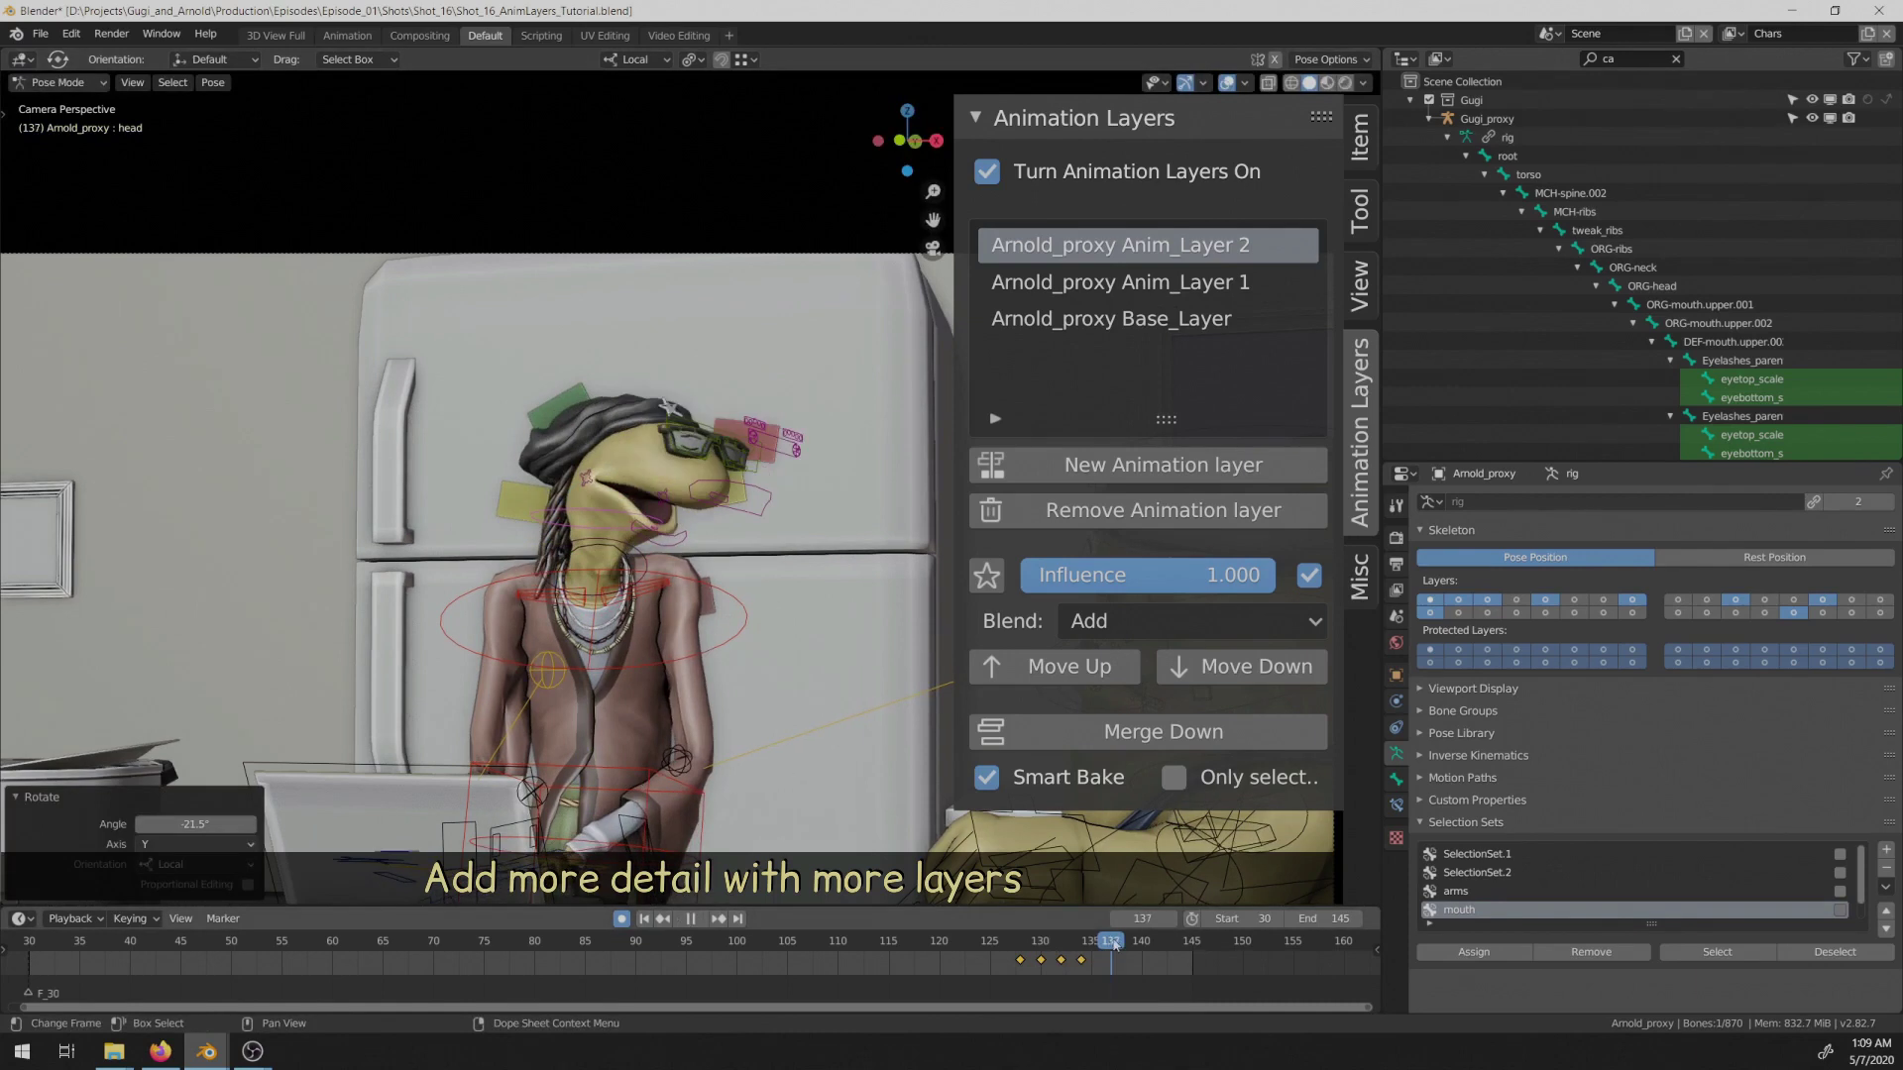
{"action": "key", "text": "r"}
{"action": "key", "text": "y"}
{"action": "key", "text": "y"}
{"action": "key", "text": "Return"}
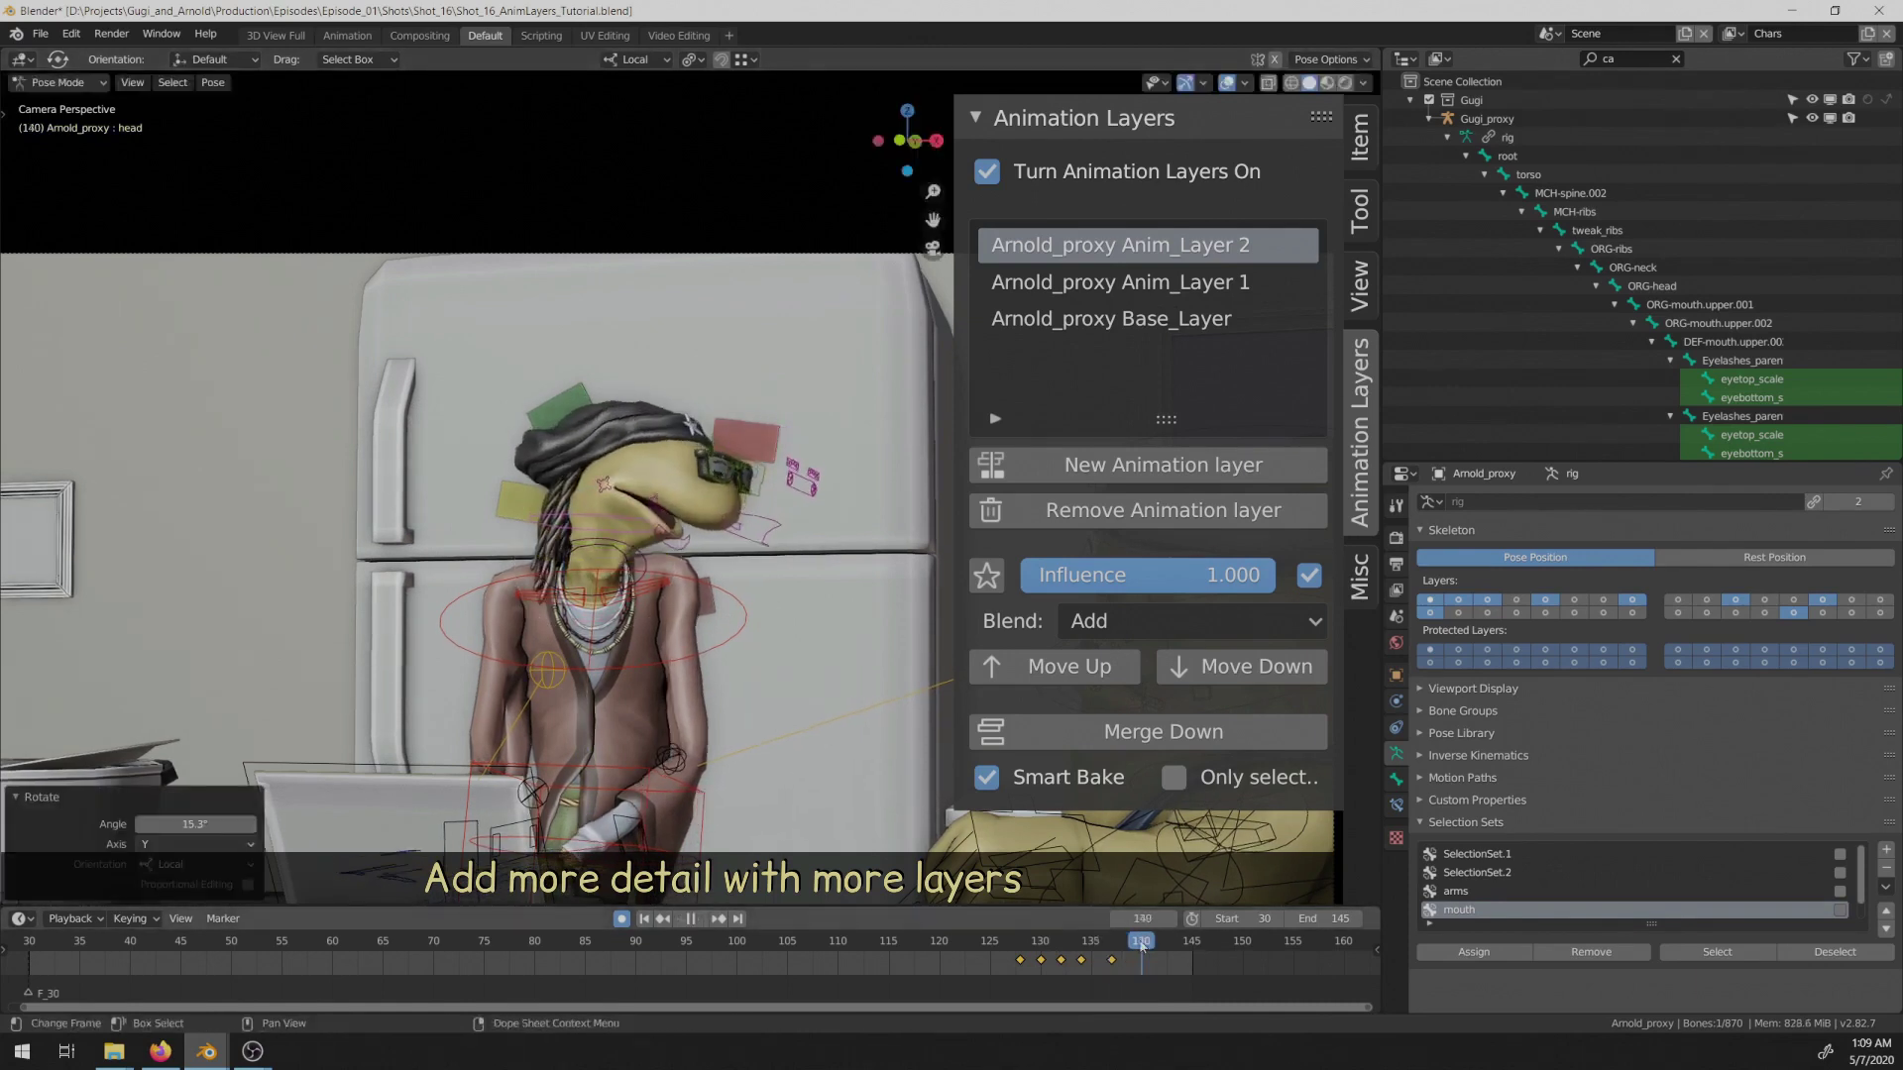
{"action": "key", "text": "r"}
{"action": "key", "text": "y"}
{"action": "key", "text": "y"}
{"action": "key", "text": "Return"}
Step: Rotate the head at frame 143 to finish the shake and play back the result from about frame 120
{"action": "left_click", "coordinate": [1180, 945]}
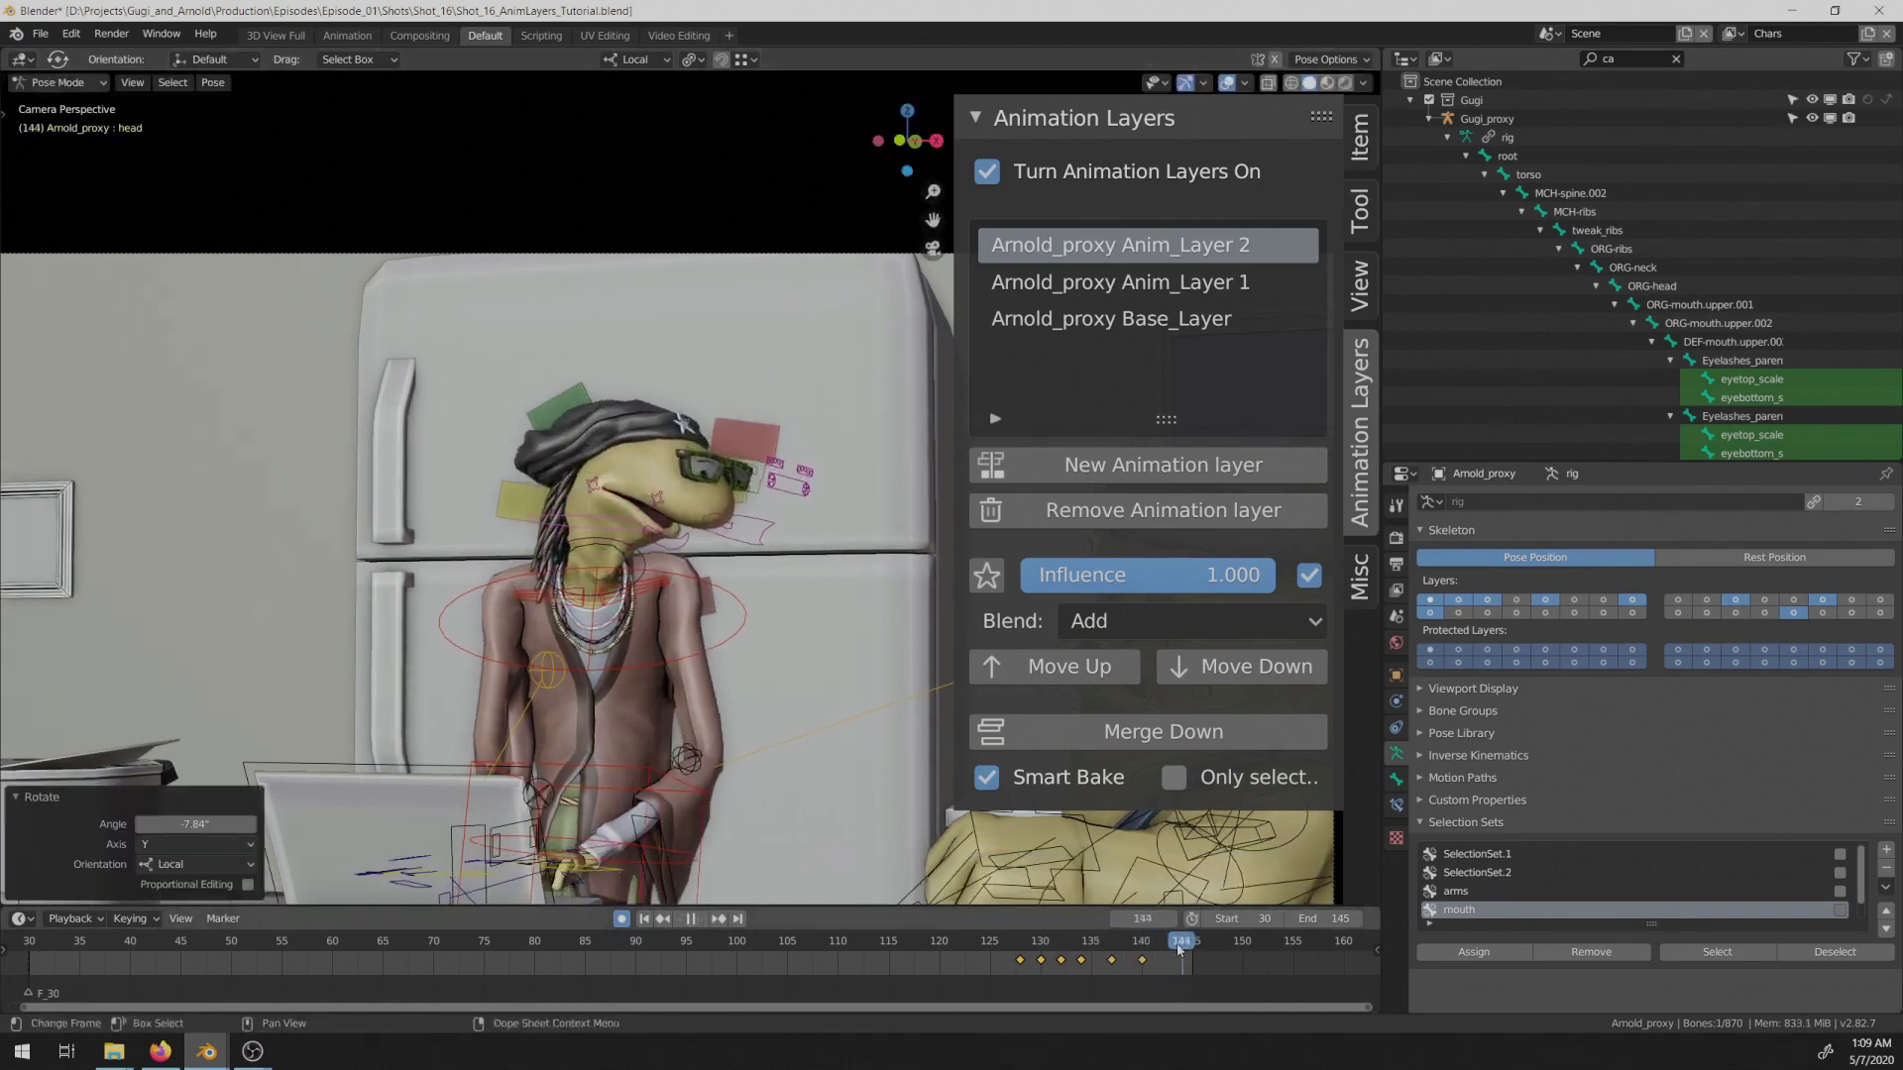
{"action": "key", "text": "Left"}
{"action": "key", "text": "r"}
{"action": "key", "text": "Return"}
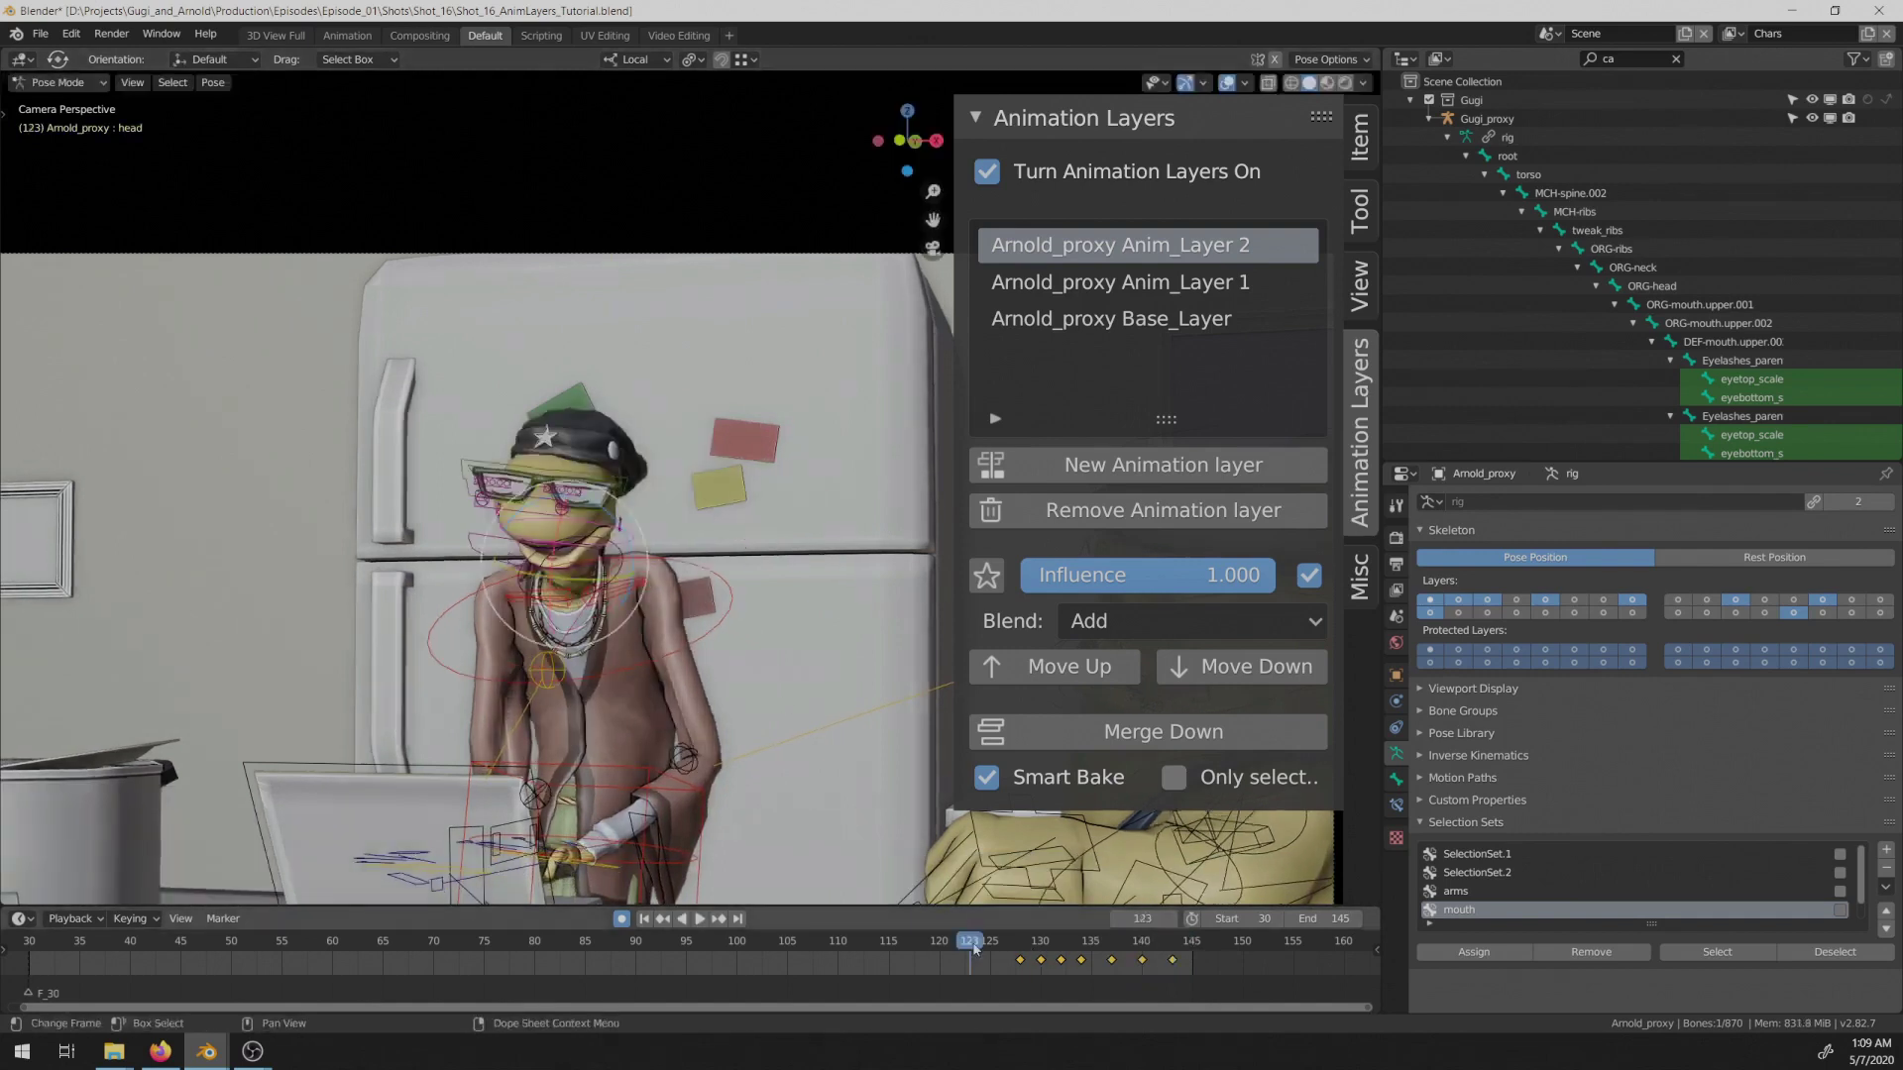
{"action": "left_click", "coordinate": [939, 946]}
{"action": "key", "text": "space"}
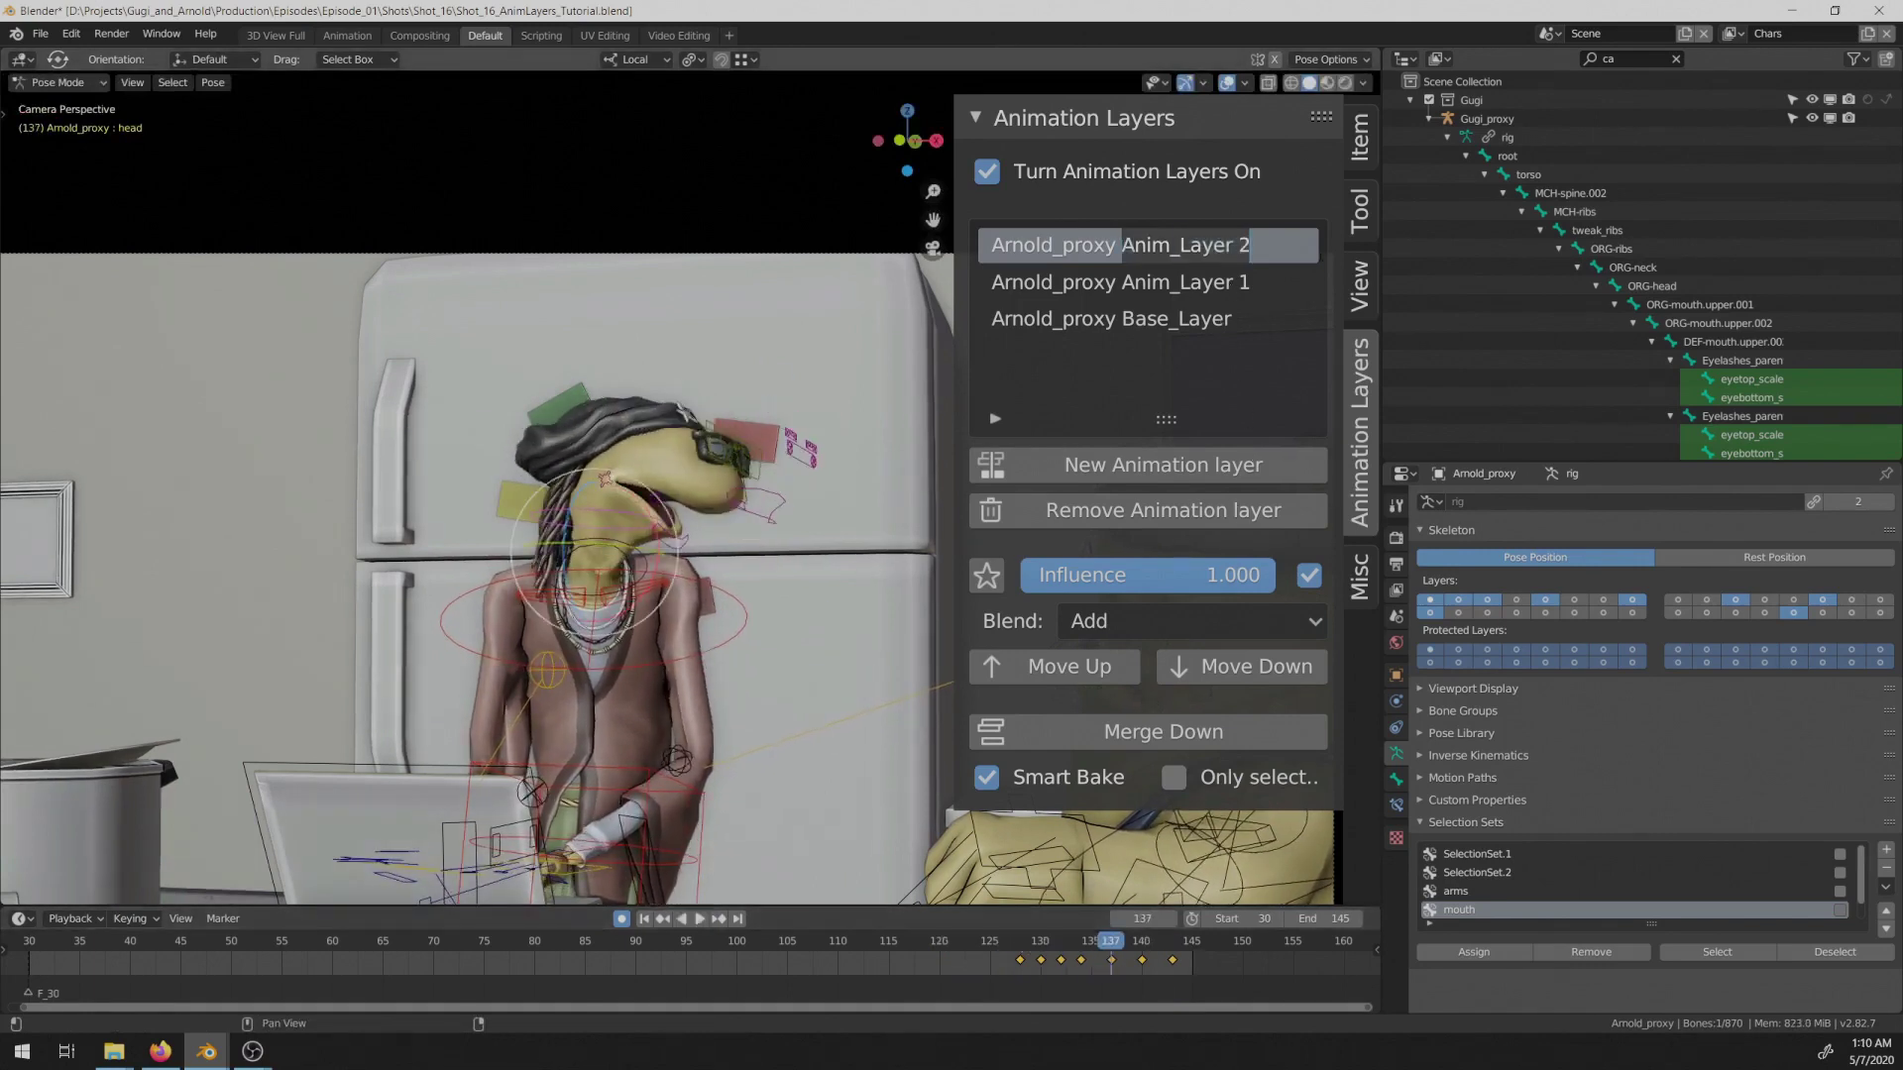
Step: Rename Anim_Layer 2 to Shake and Anim_Layer 1 to Turn, and preview the animation with Turn temporarily muted
{"action": "left_click", "coordinate": [1155, 298]}
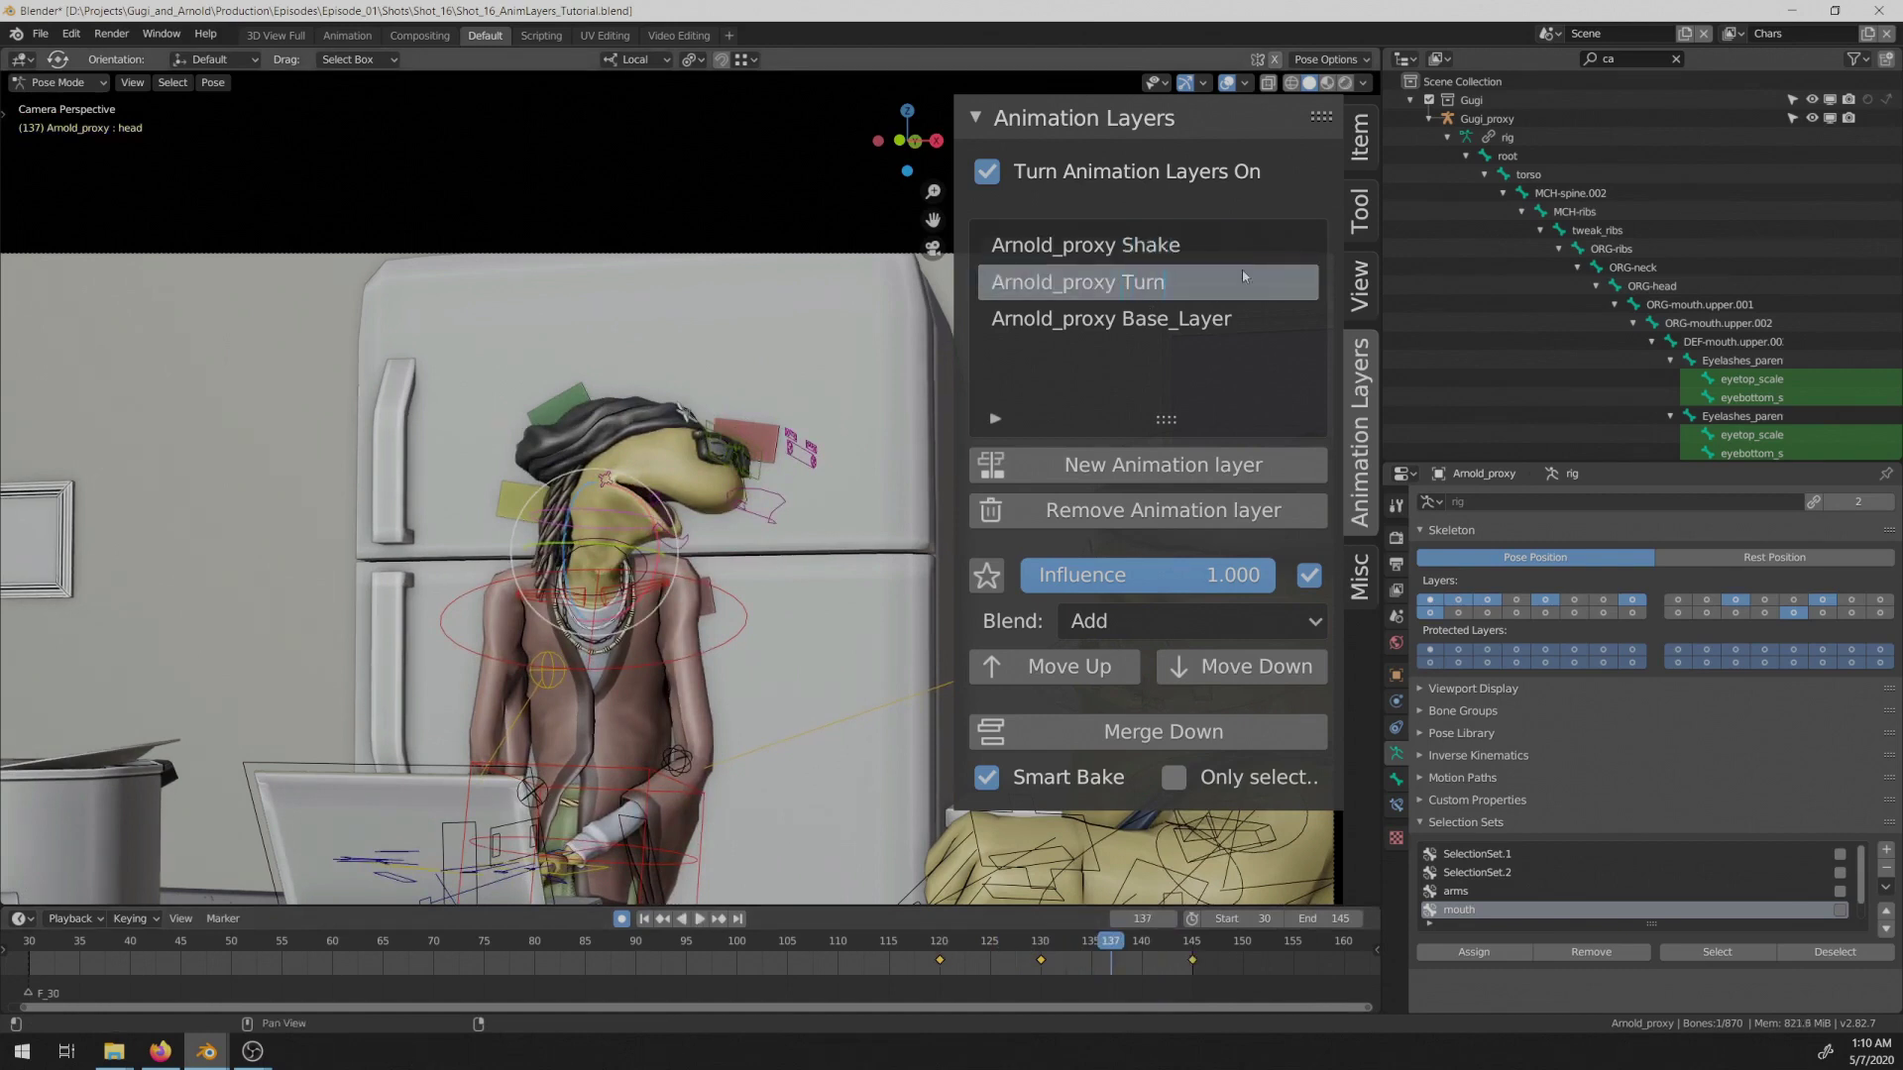
{"action": "left_click", "coordinate": [1309, 576]}
{"action": "left_click_drag", "start_coordinate": [942, 943], "coordinate": [1139, 941]}
{"action": "left_click", "coordinate": [1308, 576]}
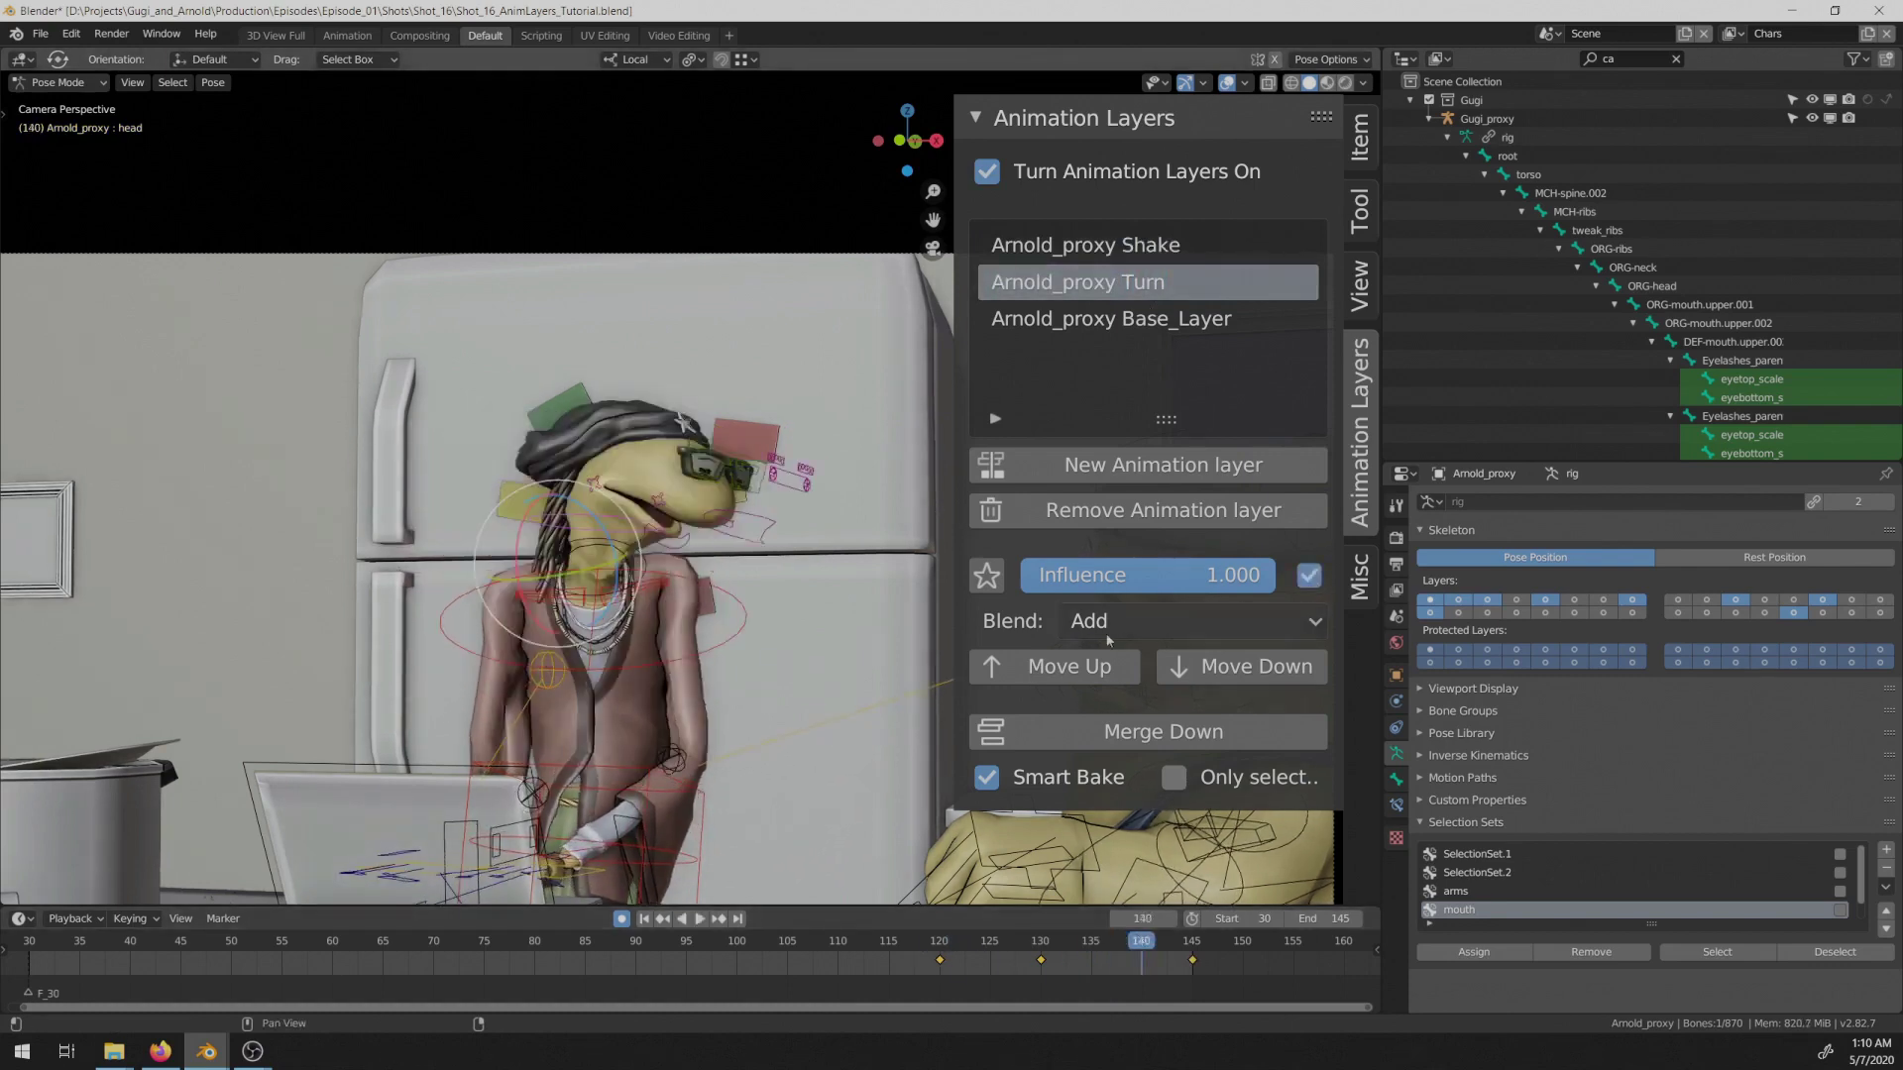
Step: Merge the Turn layer down into Base_Layer with Smart Bake enabled and review the baked animation
{"action": "left_click", "coordinate": [1066, 742]}
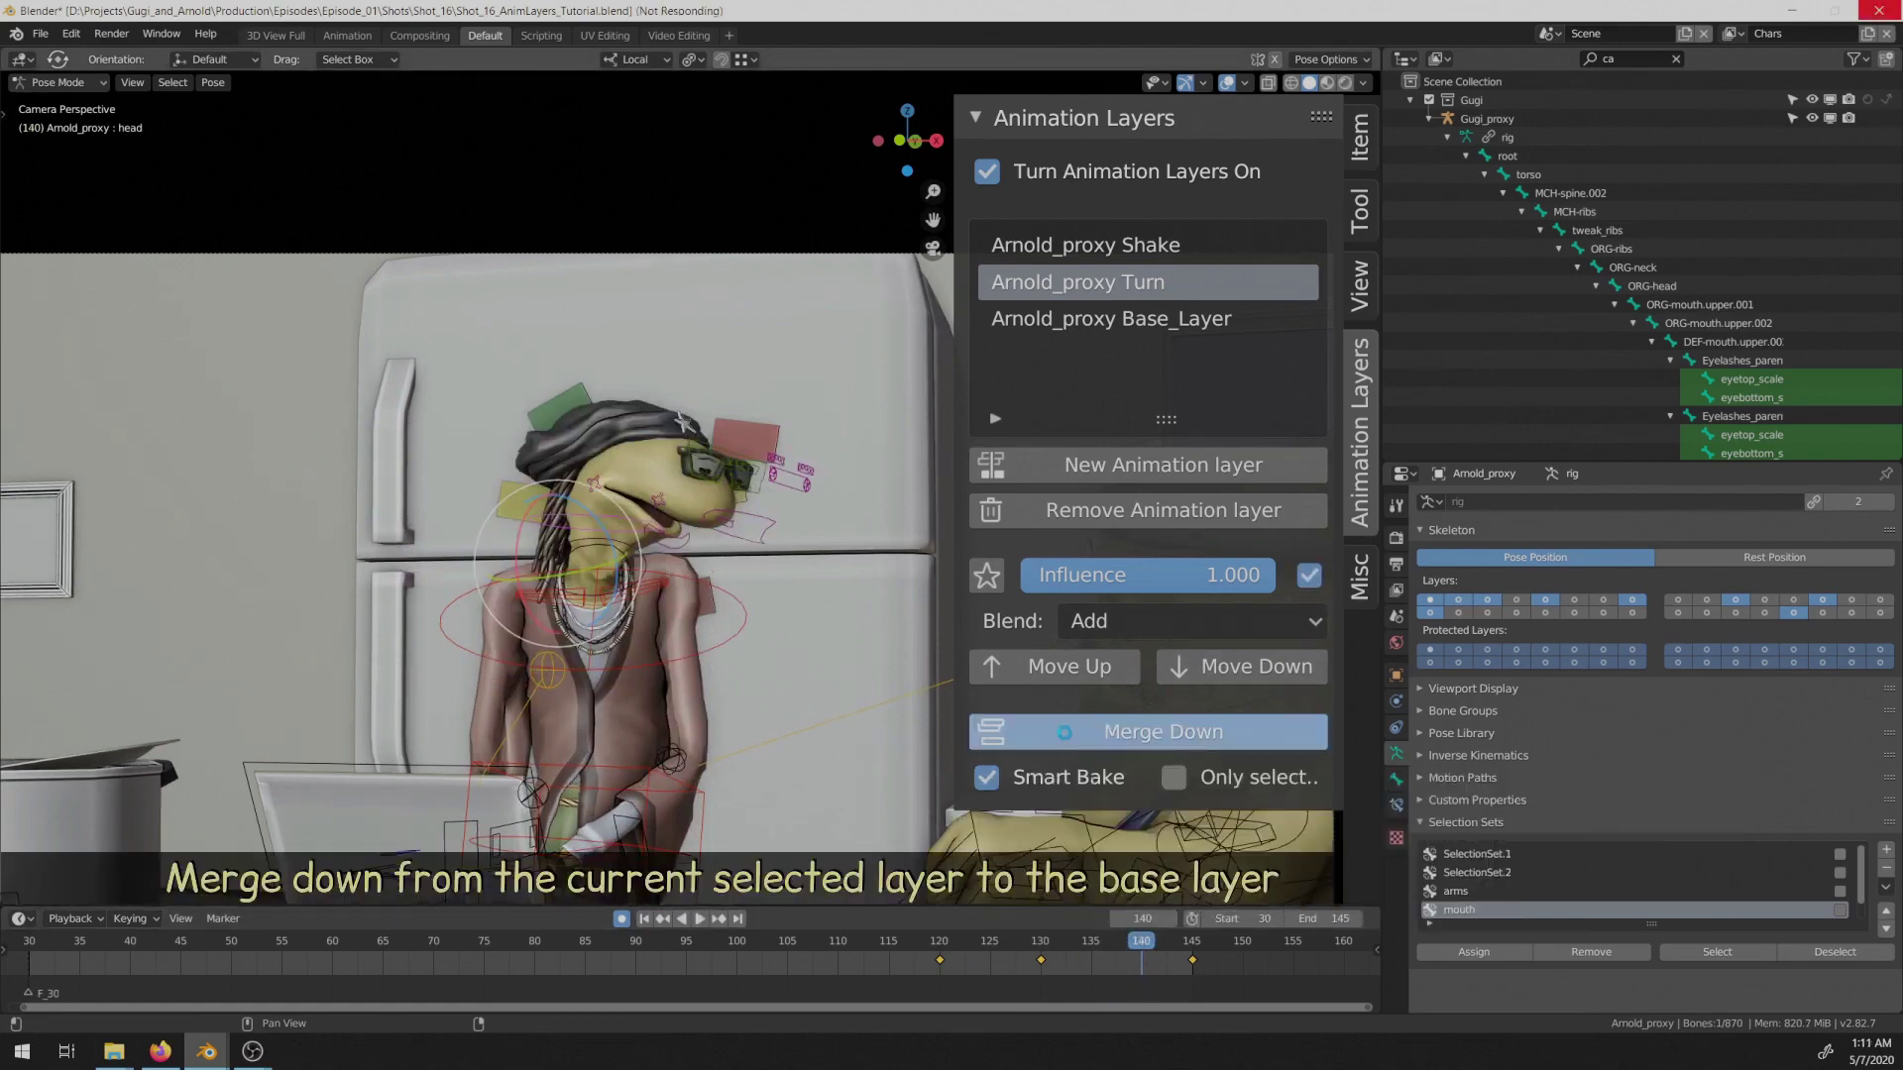
{"action": "left_click", "coordinate": [1003, 947]}
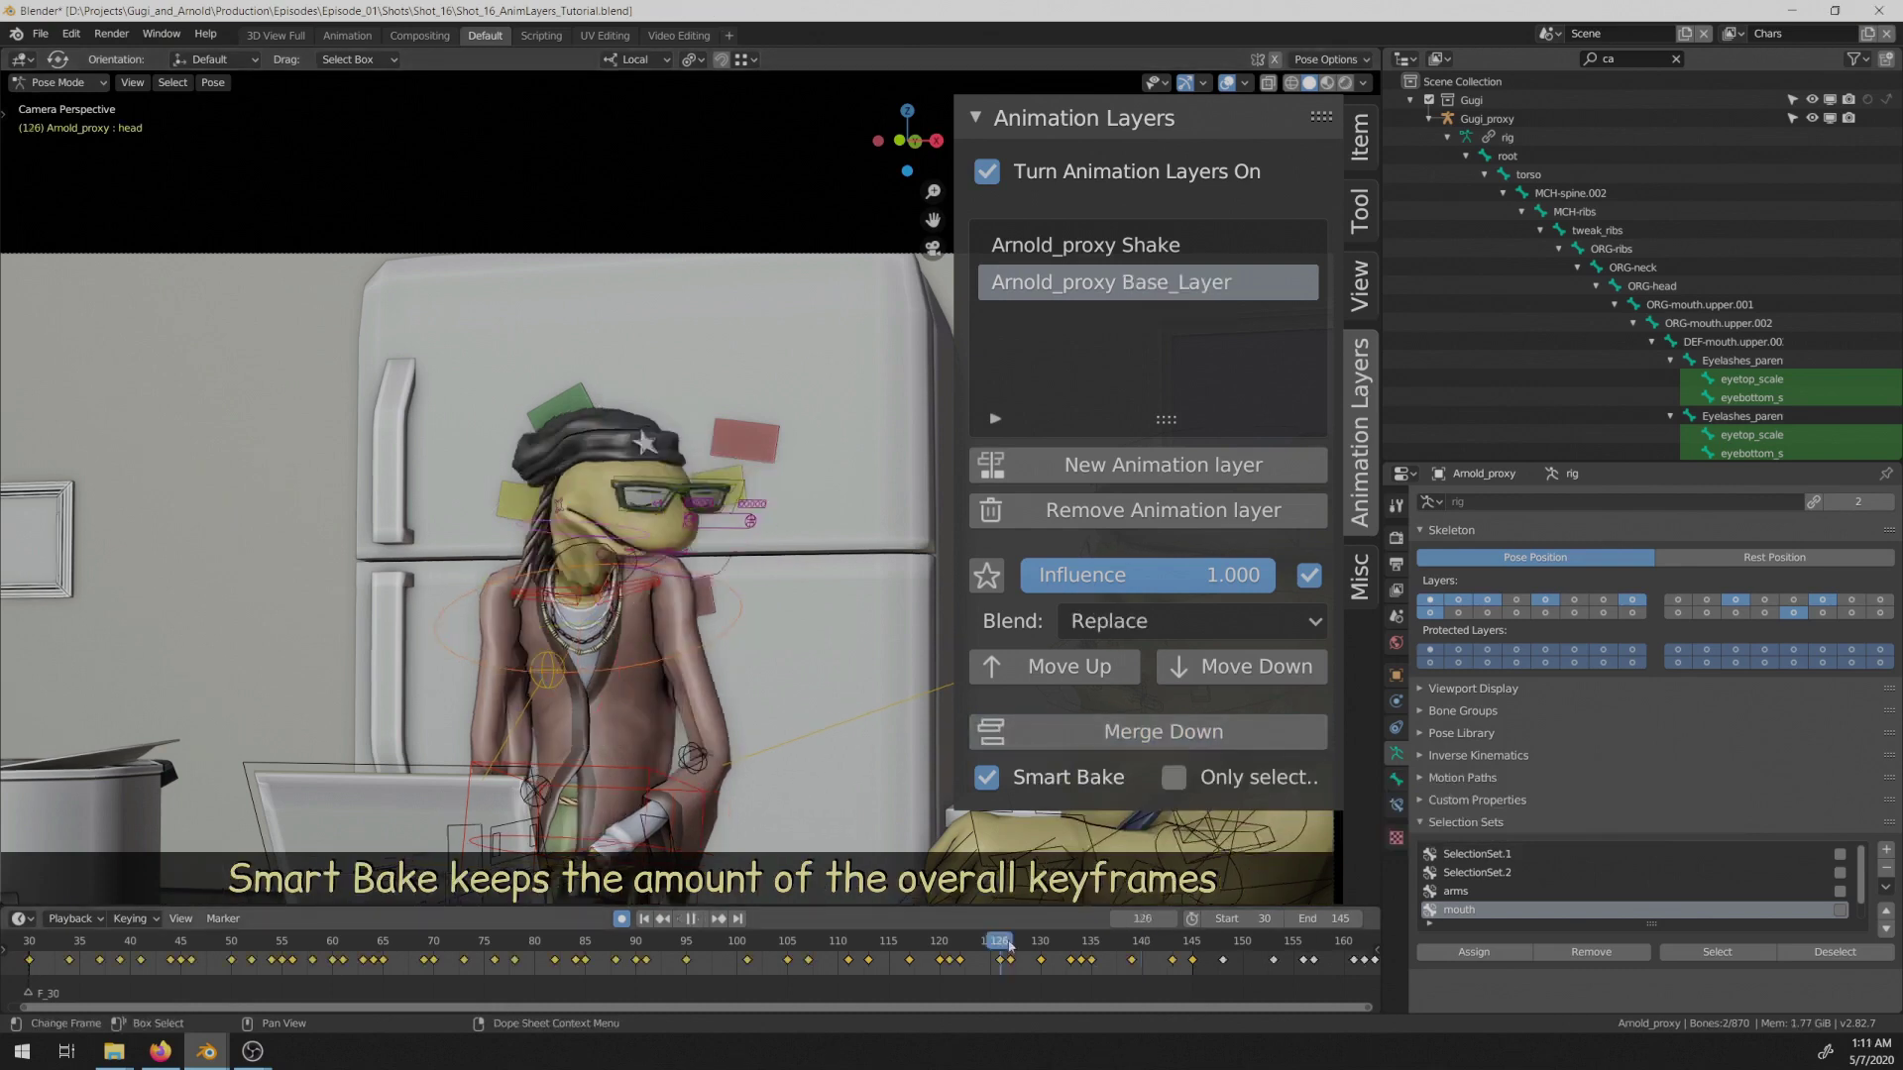
{"action": "key", "text": "space"}
{"action": "left_click_drag", "start_coordinate": [1068, 950], "coordinate": [1172, 944]}
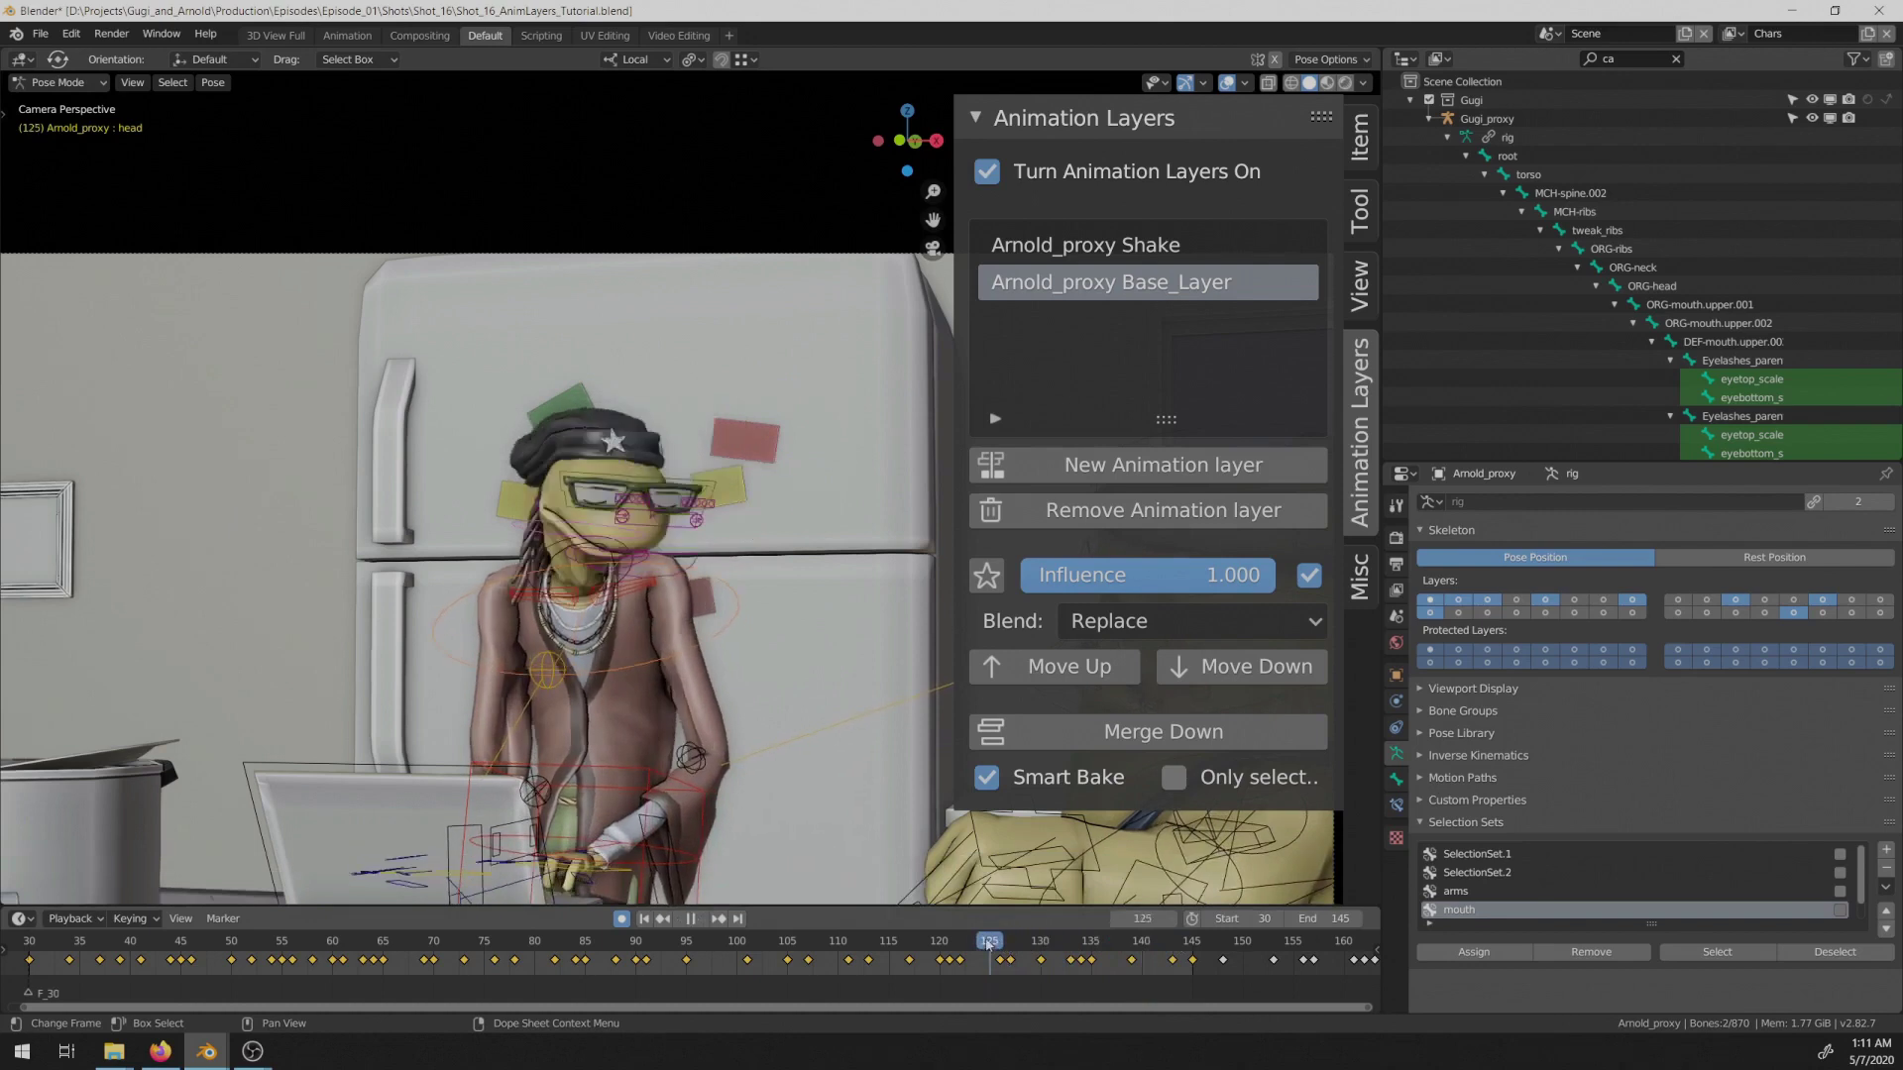
{"action": "key", "text": "space"}
Step: Check the Shake layer's effect at frame 134 by toggling its mute, and make Base_Layer active again
{"action": "left_click", "coordinate": [1175, 247]}
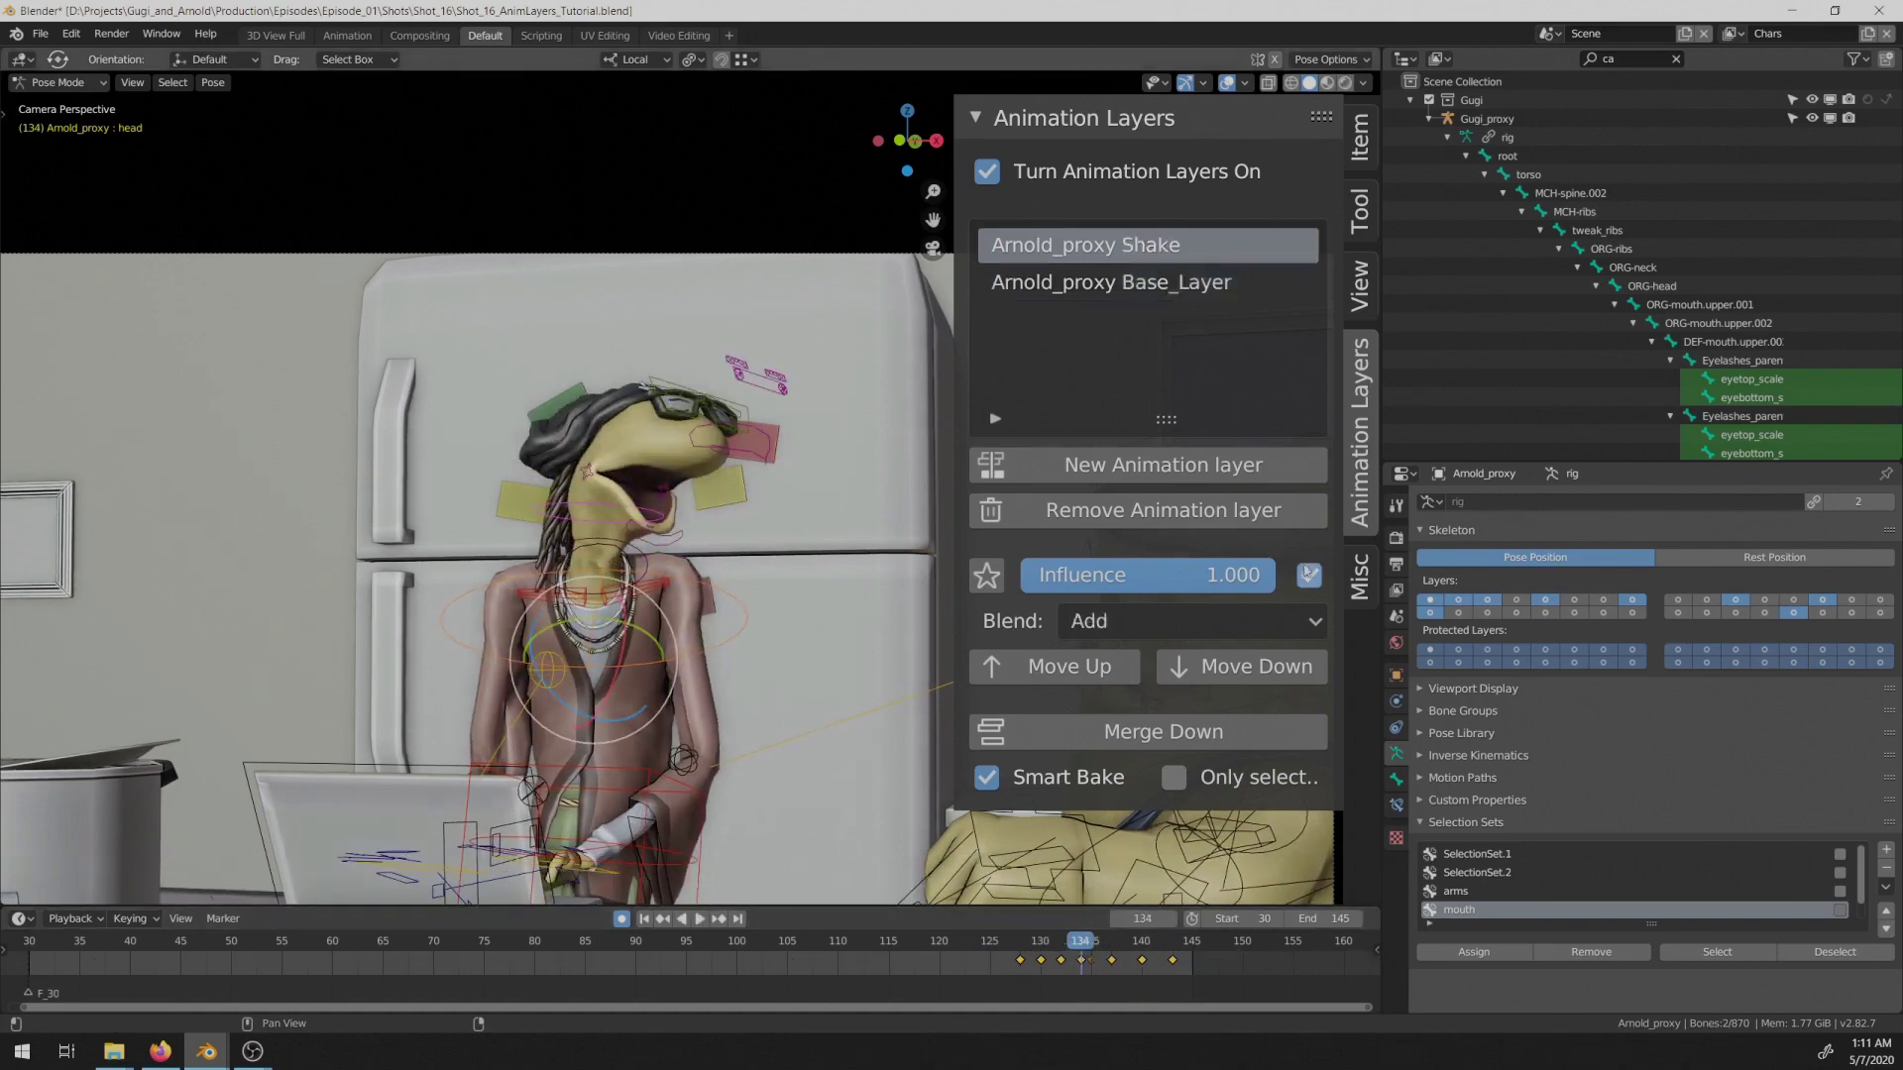
{"action": "left_click", "coordinate": [1308, 576]}
{"action": "left_click", "coordinate": [1110, 283]}
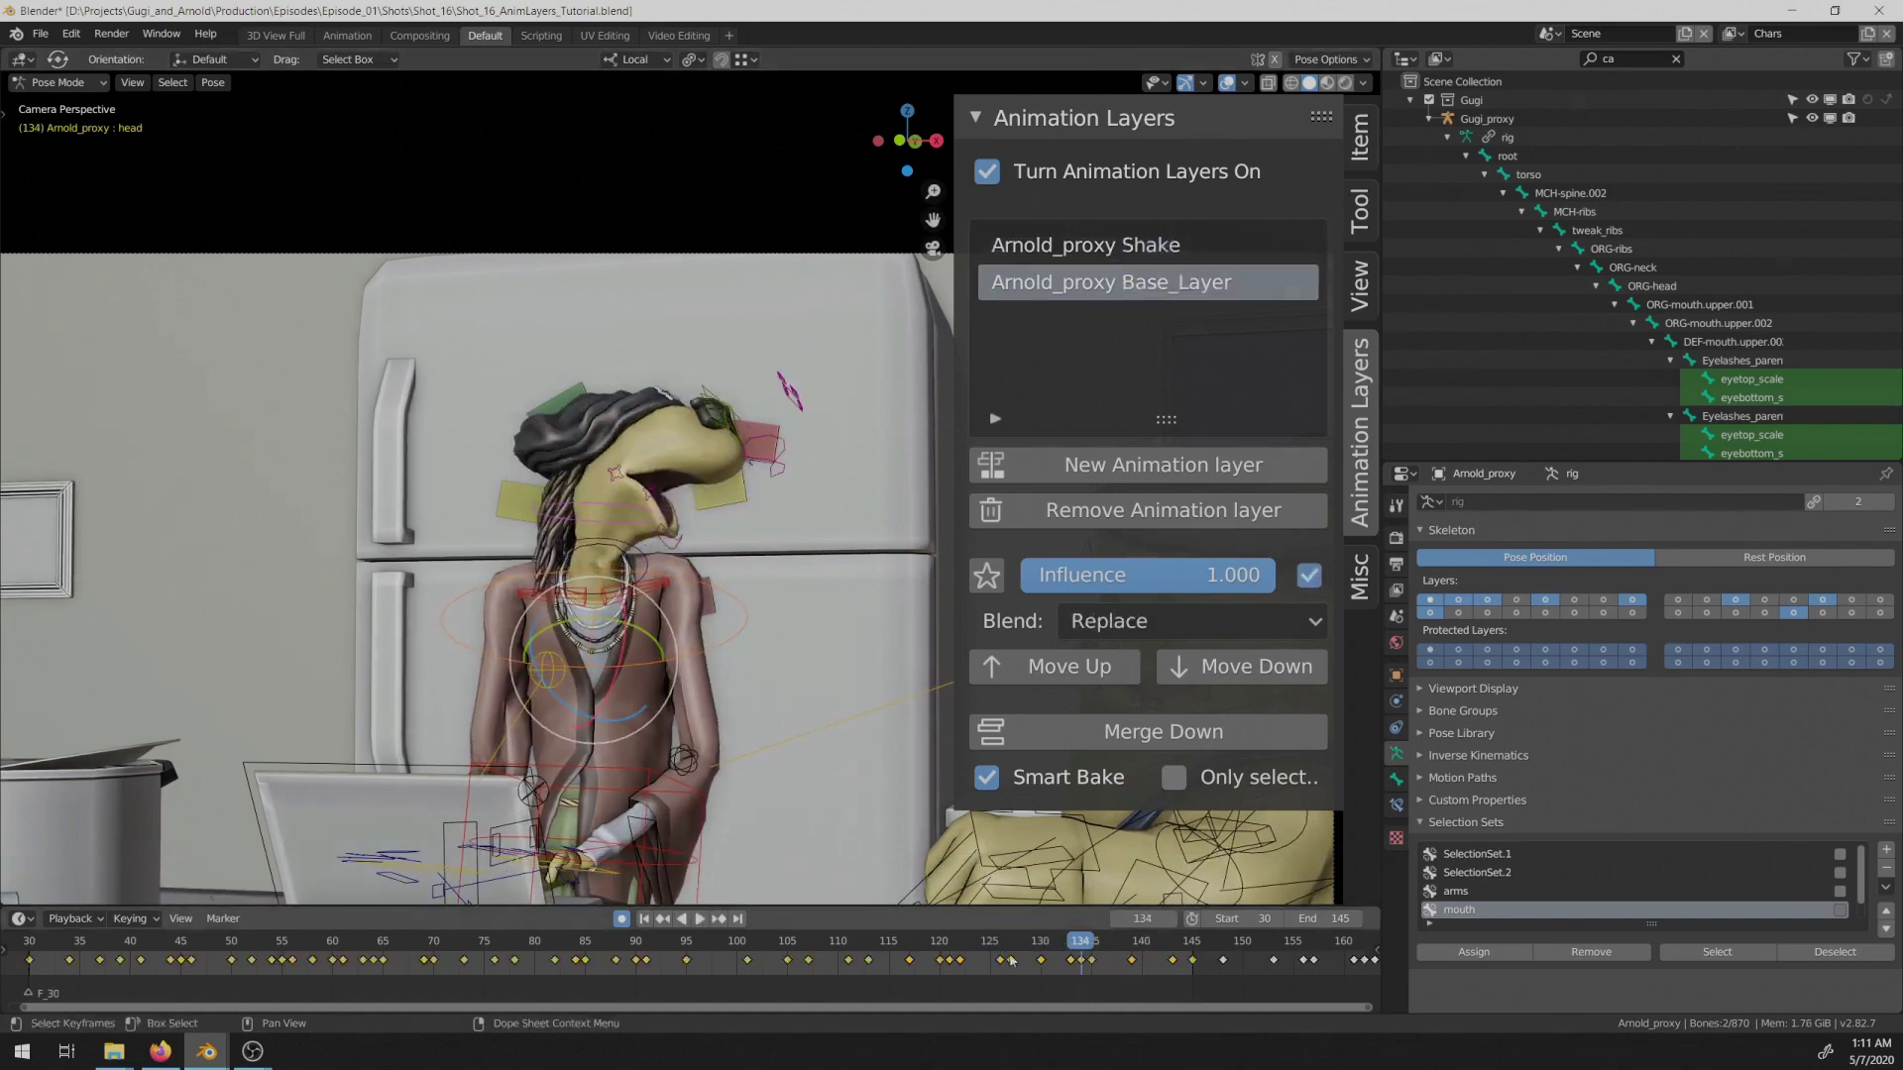
Step: Preview the head mesh's shape key animation, stop at frame 78 and open the Animation Layers settings
{"action": "key", "text": "space"}
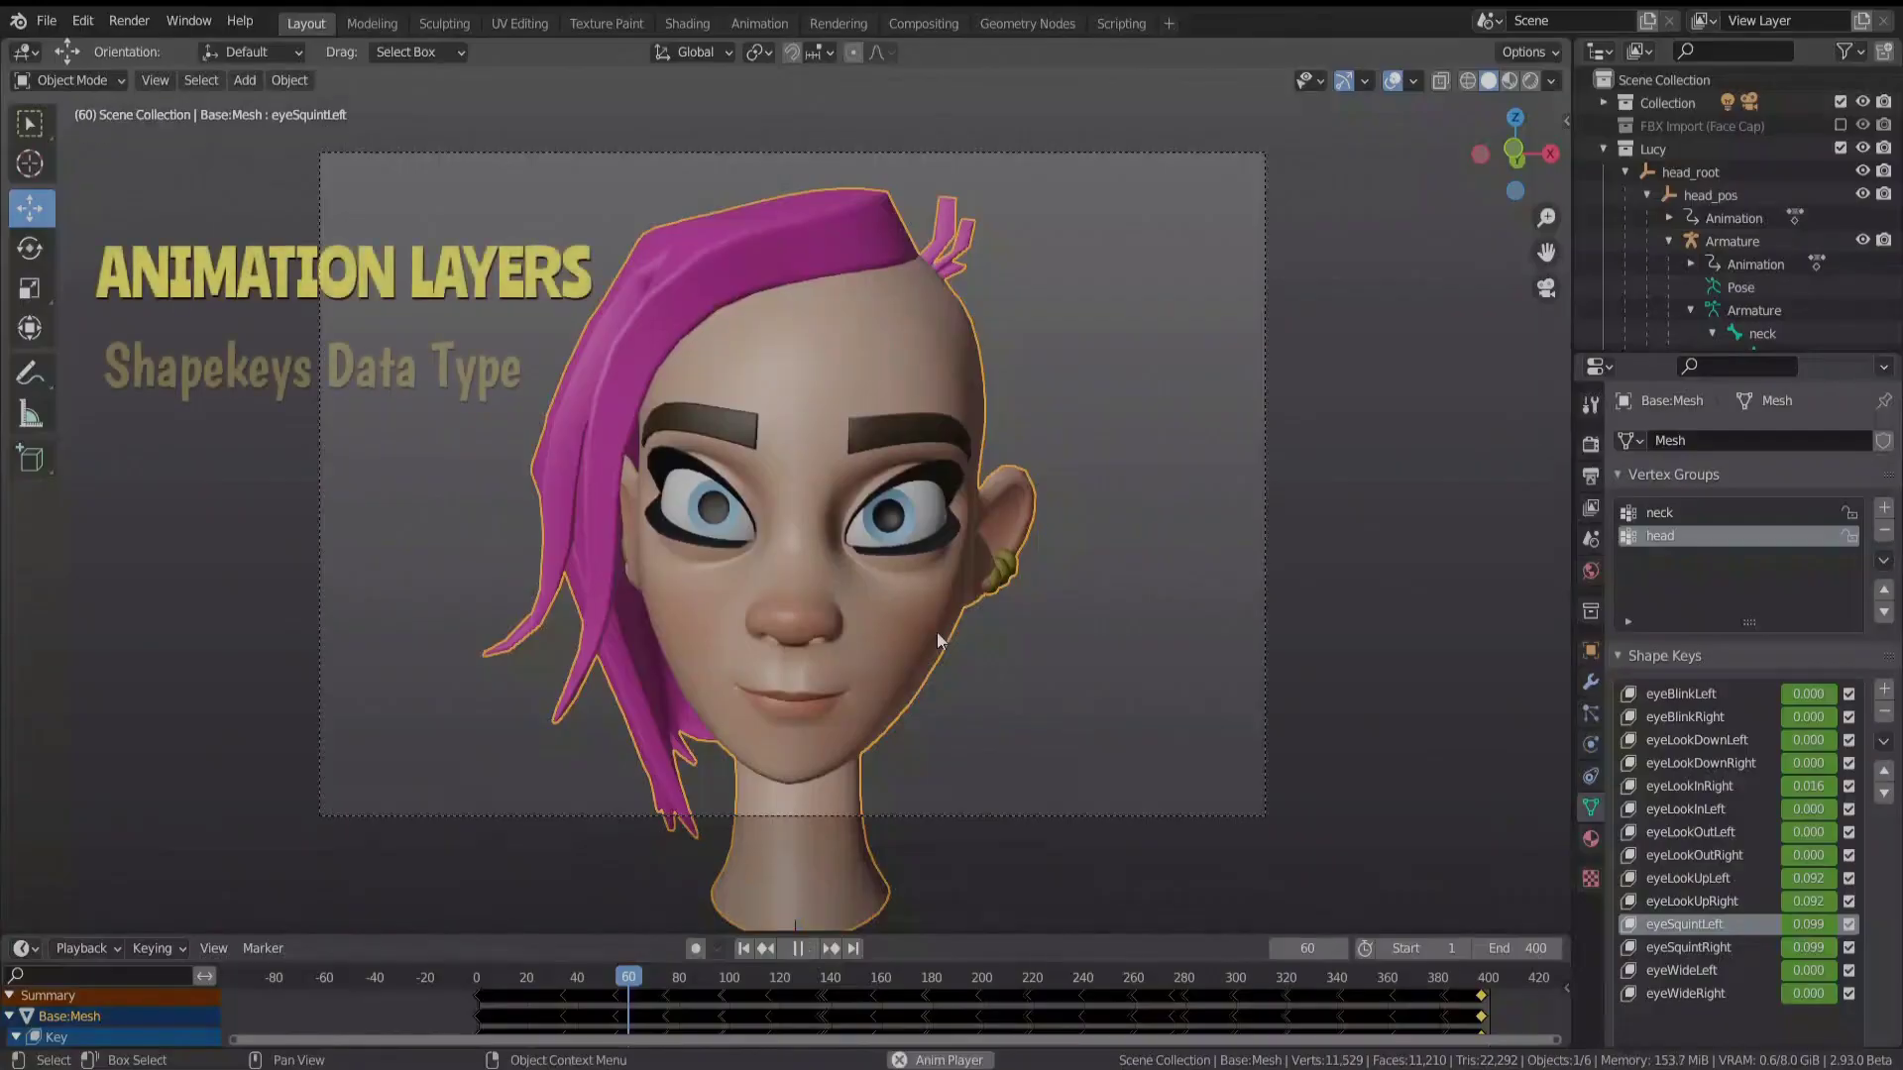
{"action": "key", "text": "space"}
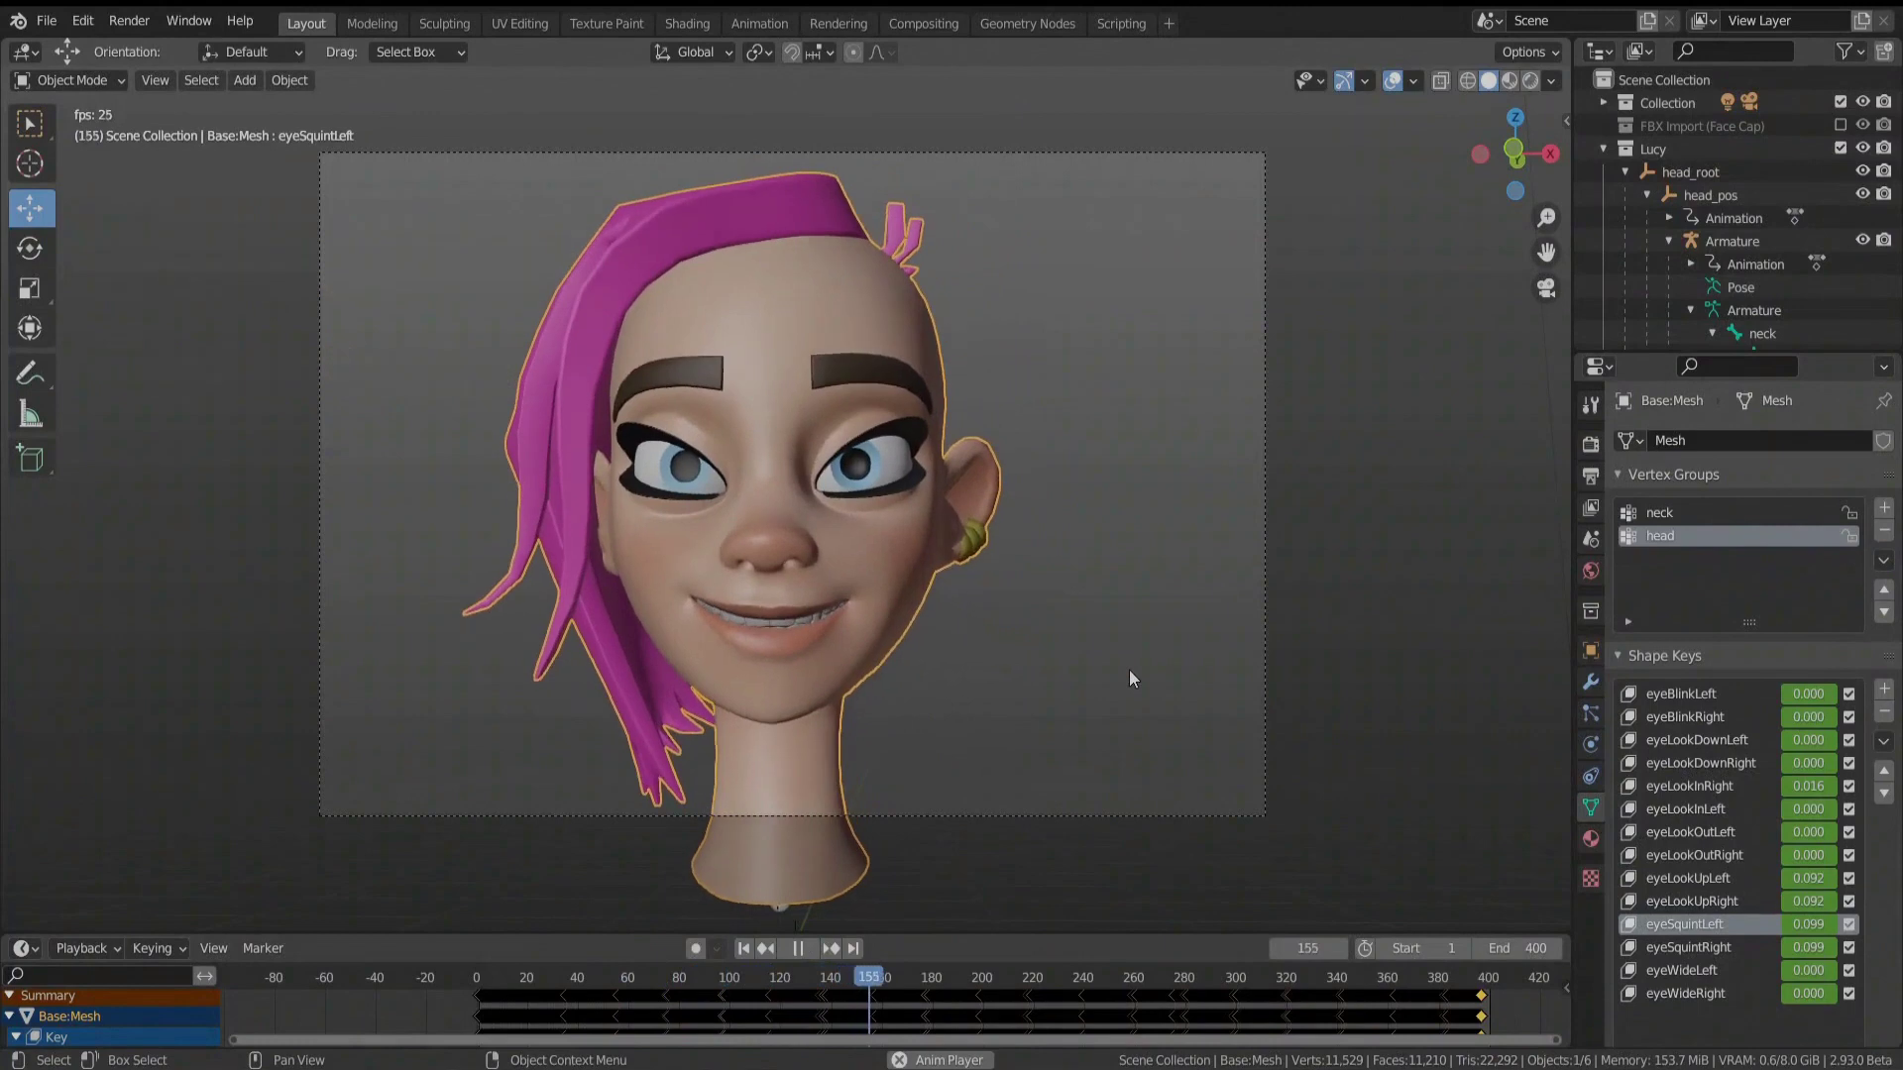
{"action": "key", "text": "space"}
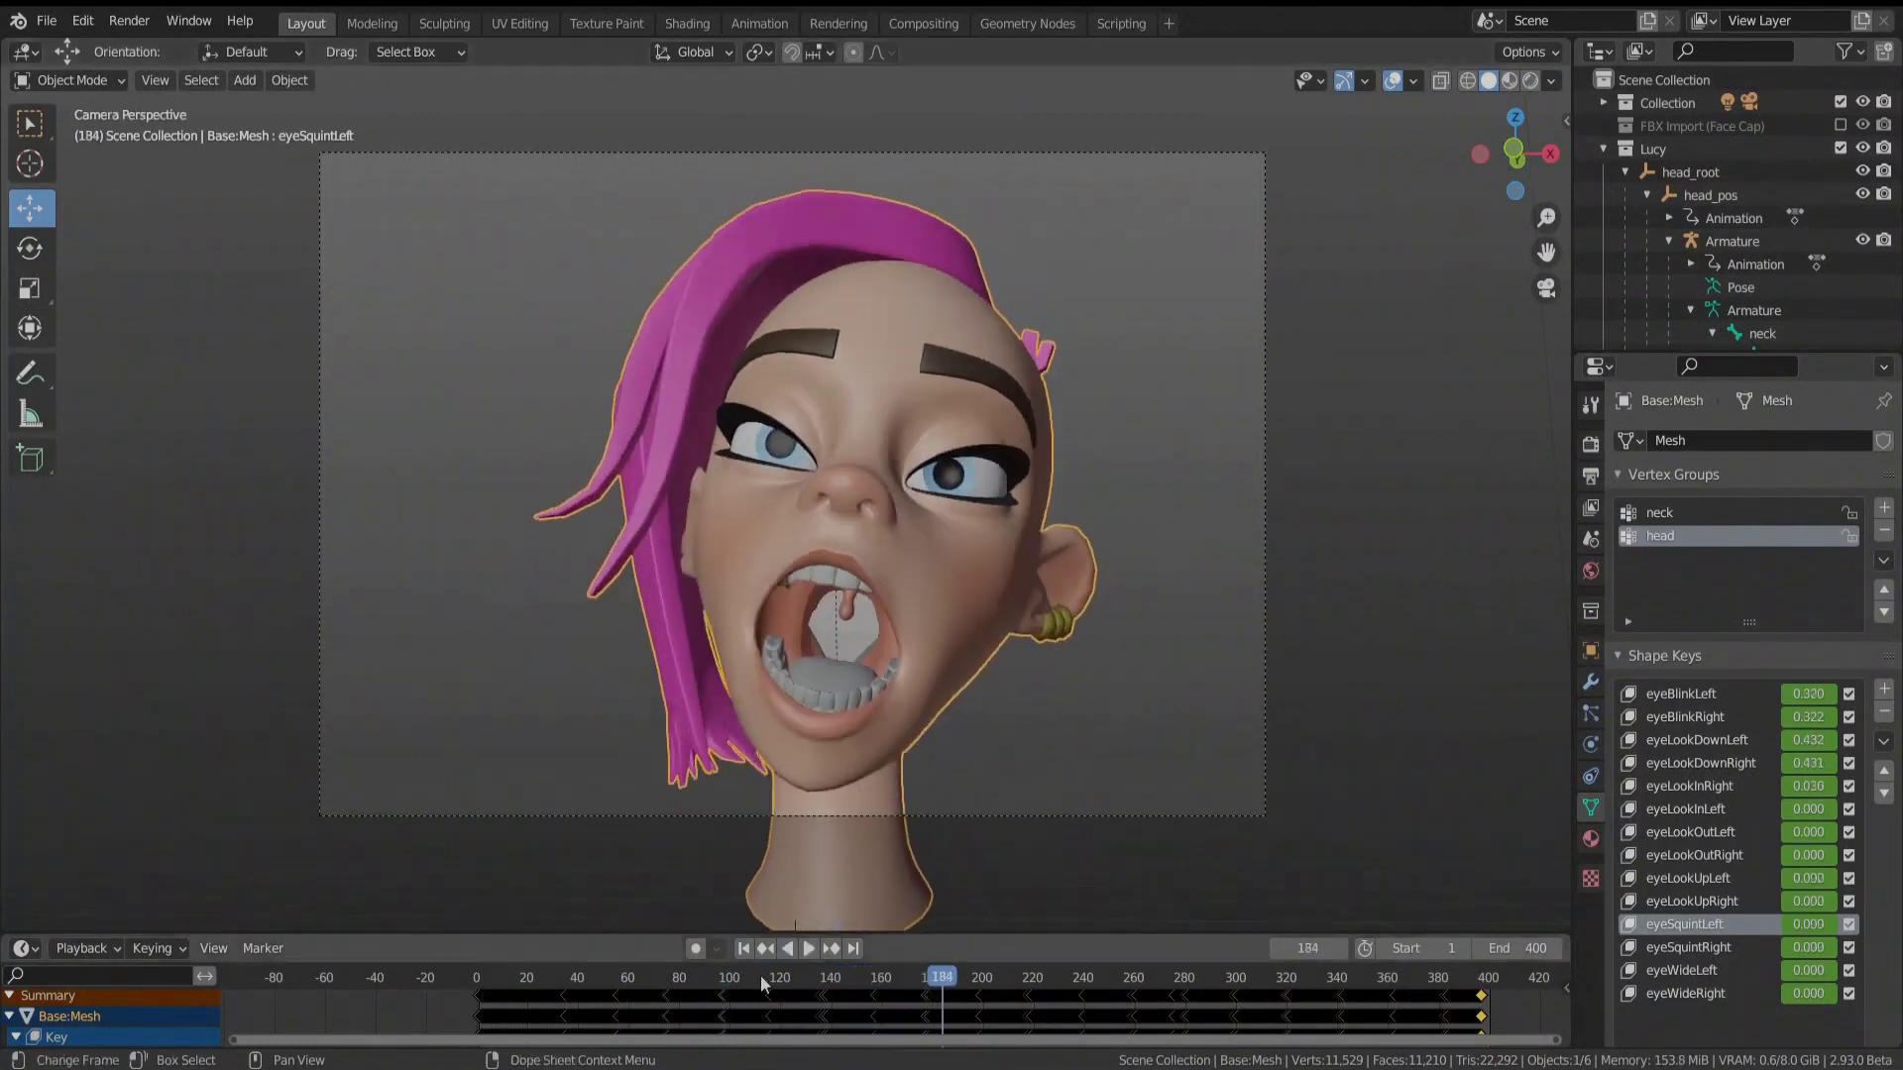
{"action": "left_click_drag", "start_coordinate": [739, 983], "coordinate": [674, 994]}
{"action": "key", "text": "n"}
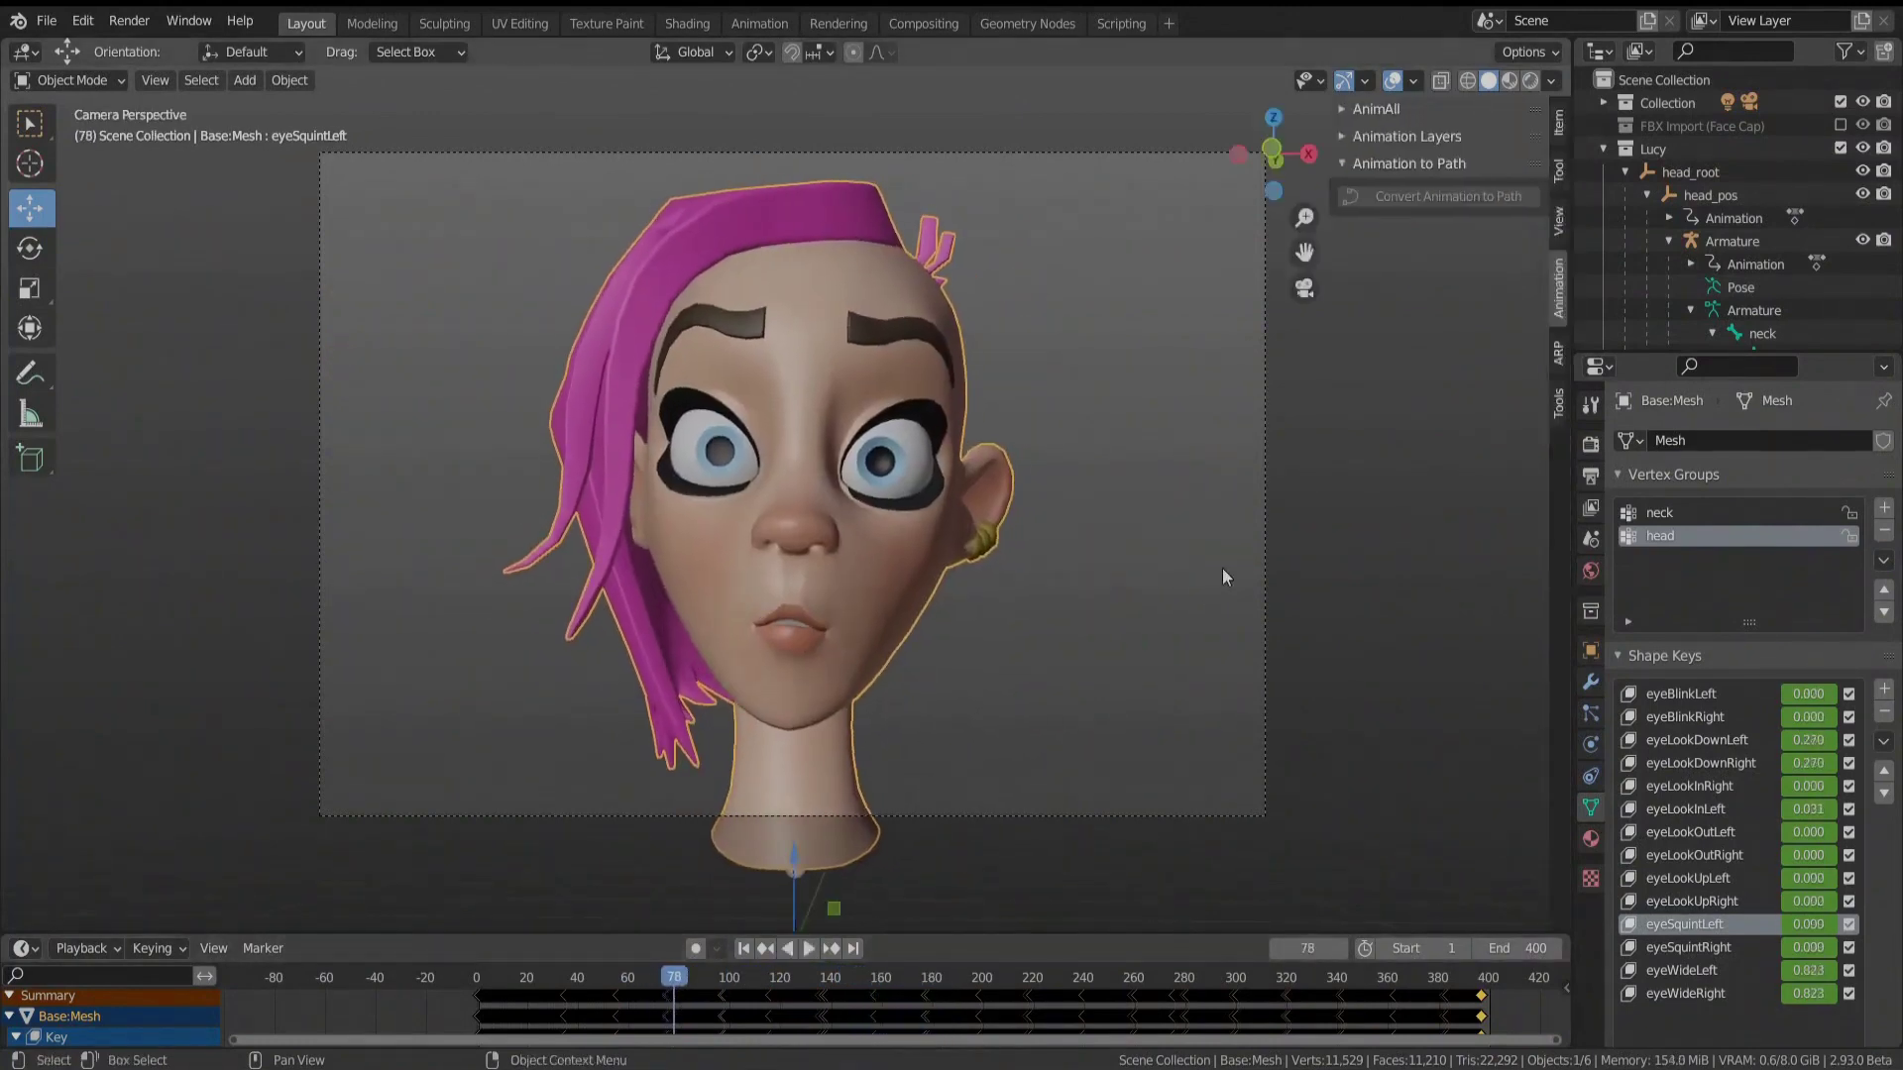
{"action": "left_click", "coordinate": [1445, 140]}
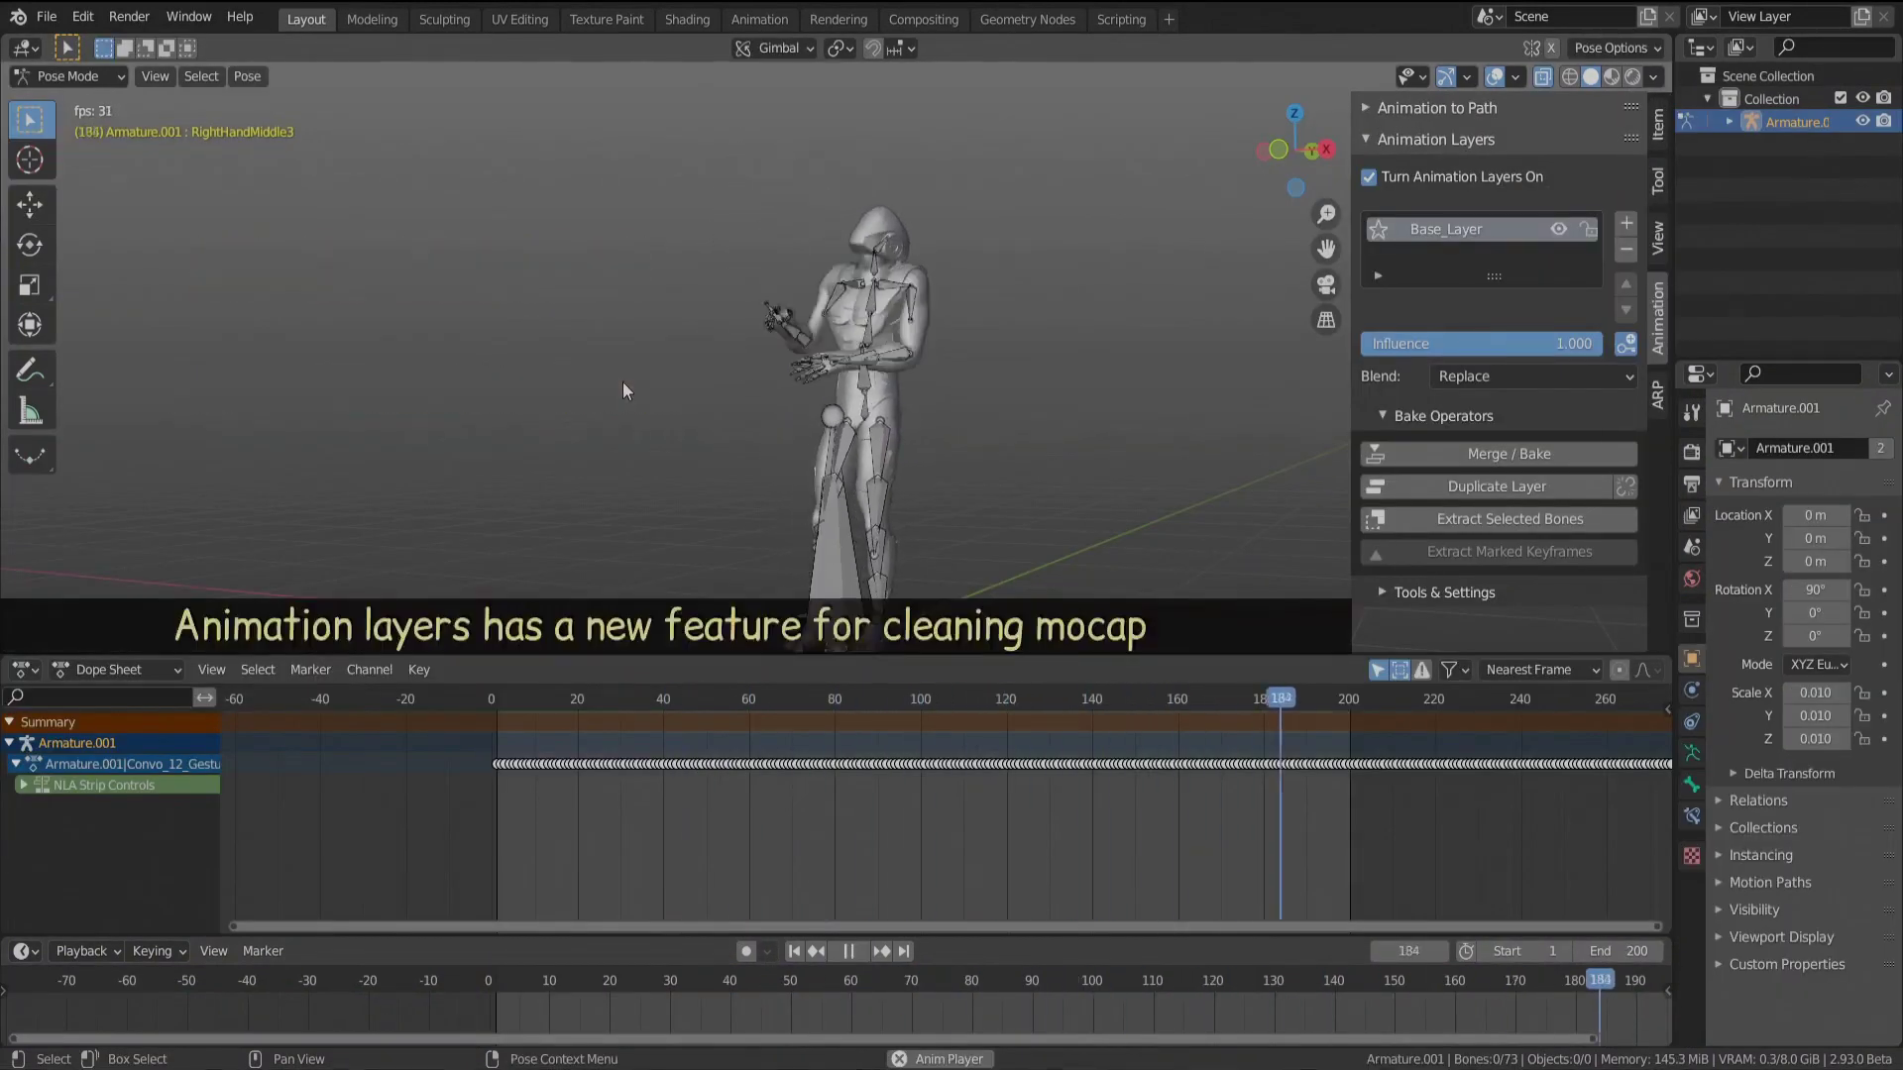
Step: Stop the mocap playback at frame 1, select the armature's neck and head bones, and collapse their keyframe channels
{"action": "key", "text": "space"}
{"action": "left_click", "coordinate": [496, 698]}
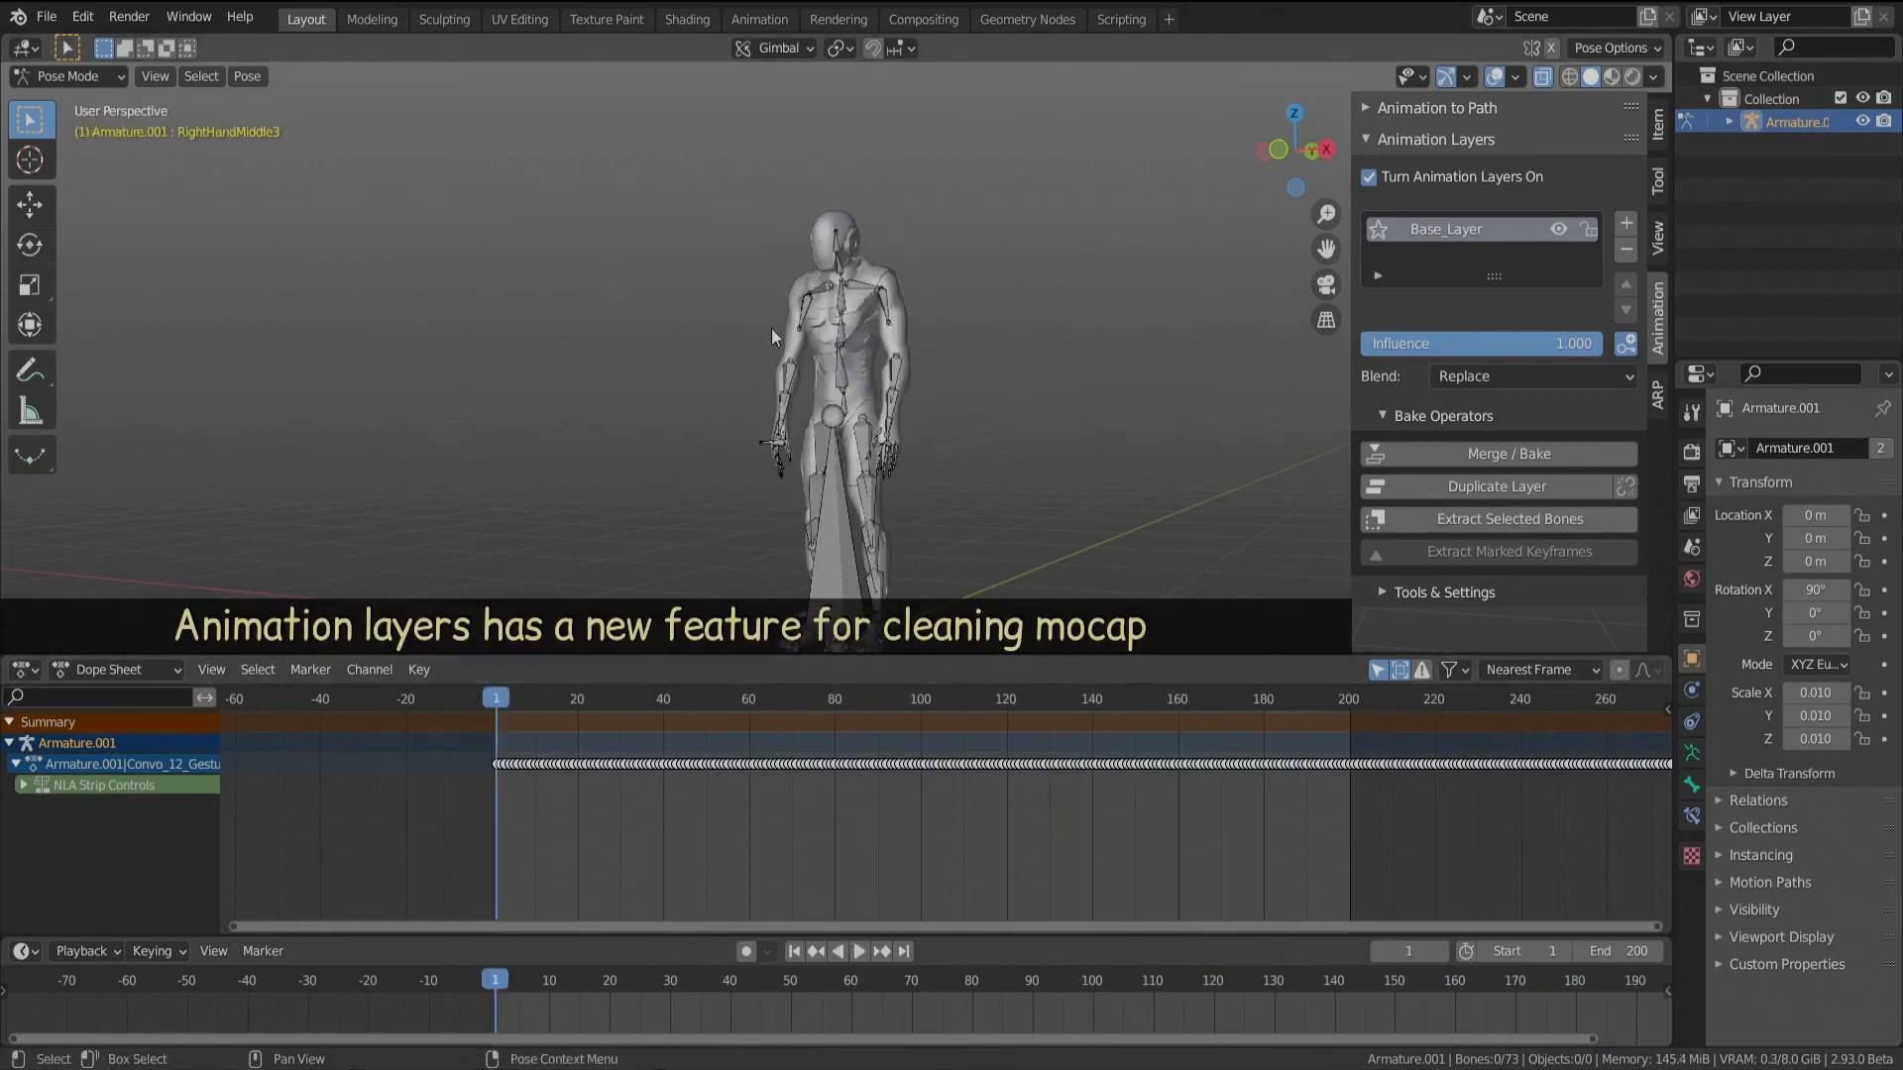
{"action": "scroll", "coordinate": [809, 238], "scroll_direction": "up", "scroll_amount": 3}
{"action": "scroll", "coordinate": [809, 234], "scroll_direction": "up", "scroll_amount": 3}
{"action": "left_click", "coordinate": [848, 250]}
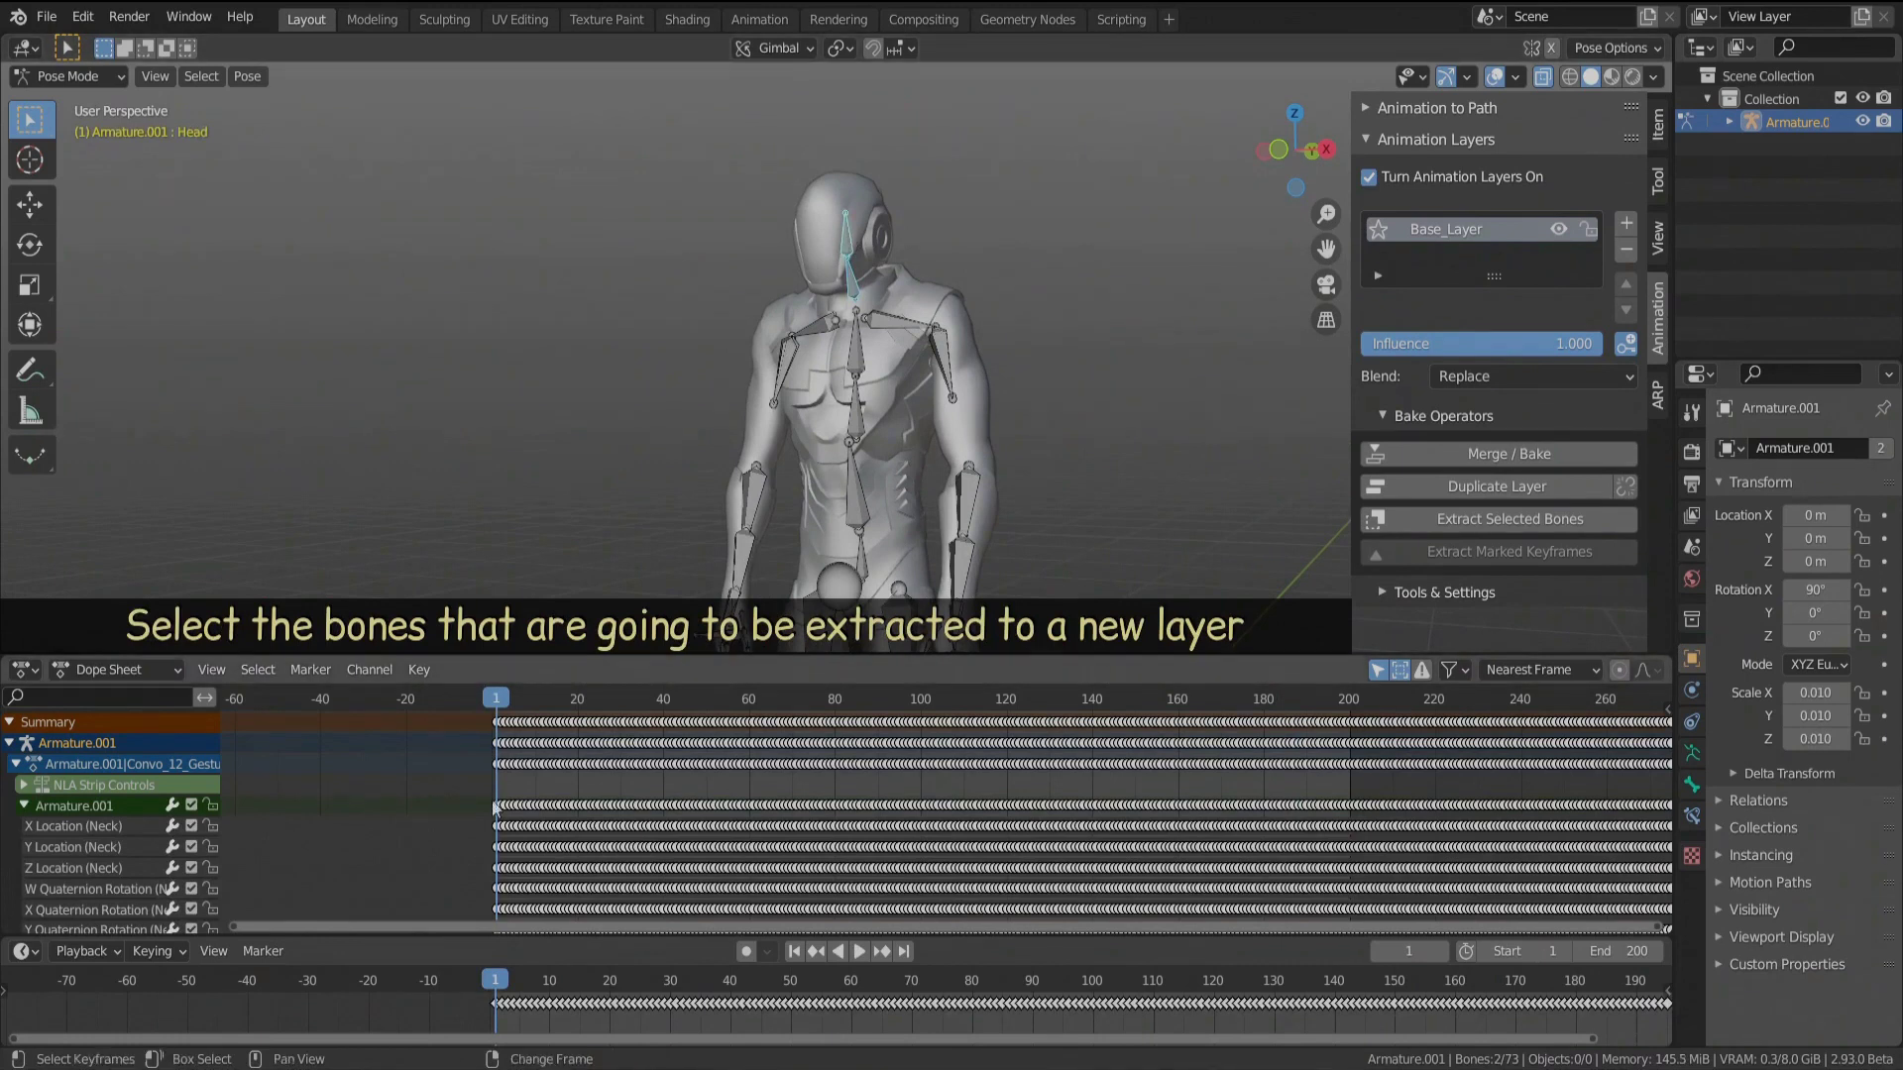
{"action": "middle_click_drag", "start_coordinate": [497, 831], "coordinate": [521, 821]}
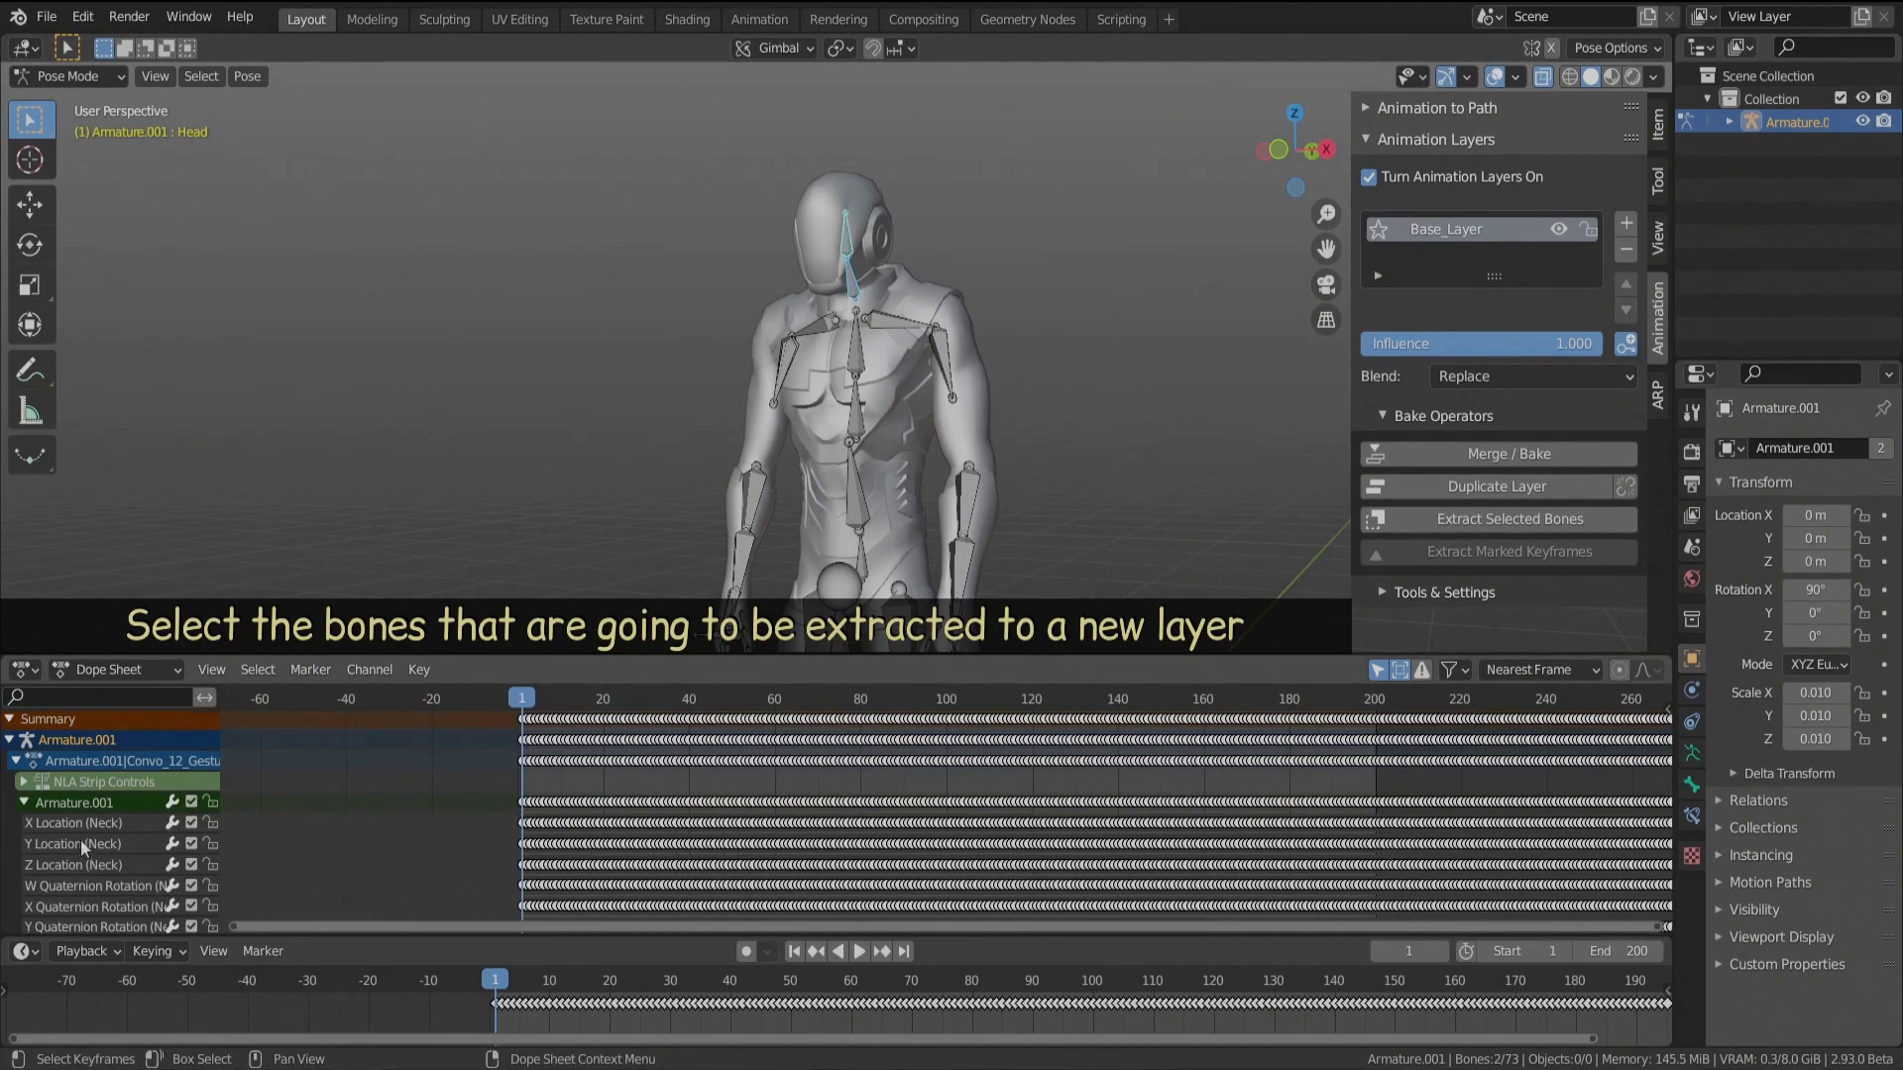
{"action": "left_click", "coordinate": [24, 804]}
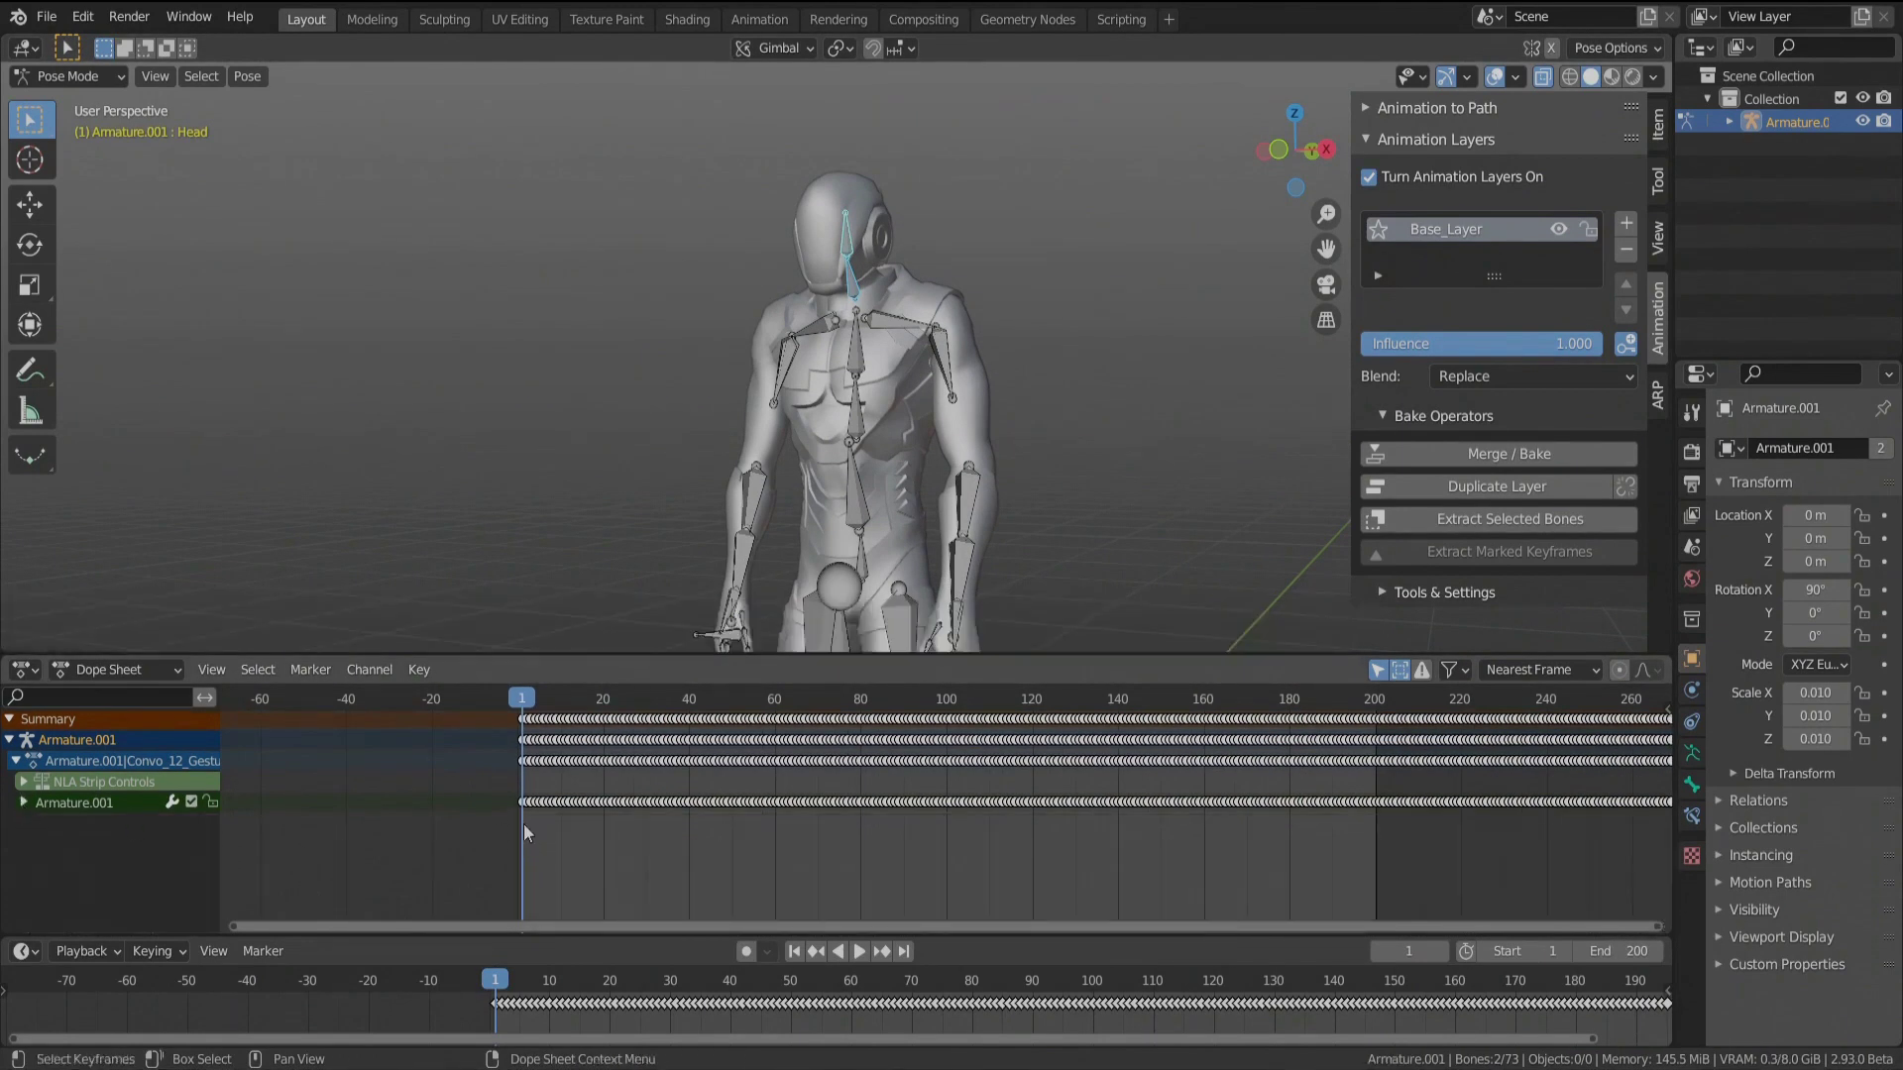
Step: Mark the selected bones' key poses and inbetweens at frames 1, 10, 30, 40 and 46
{"action": "key", "text": "m"}
{"action": "key", "text": "space"}
{"action": "key", "text": "m"}
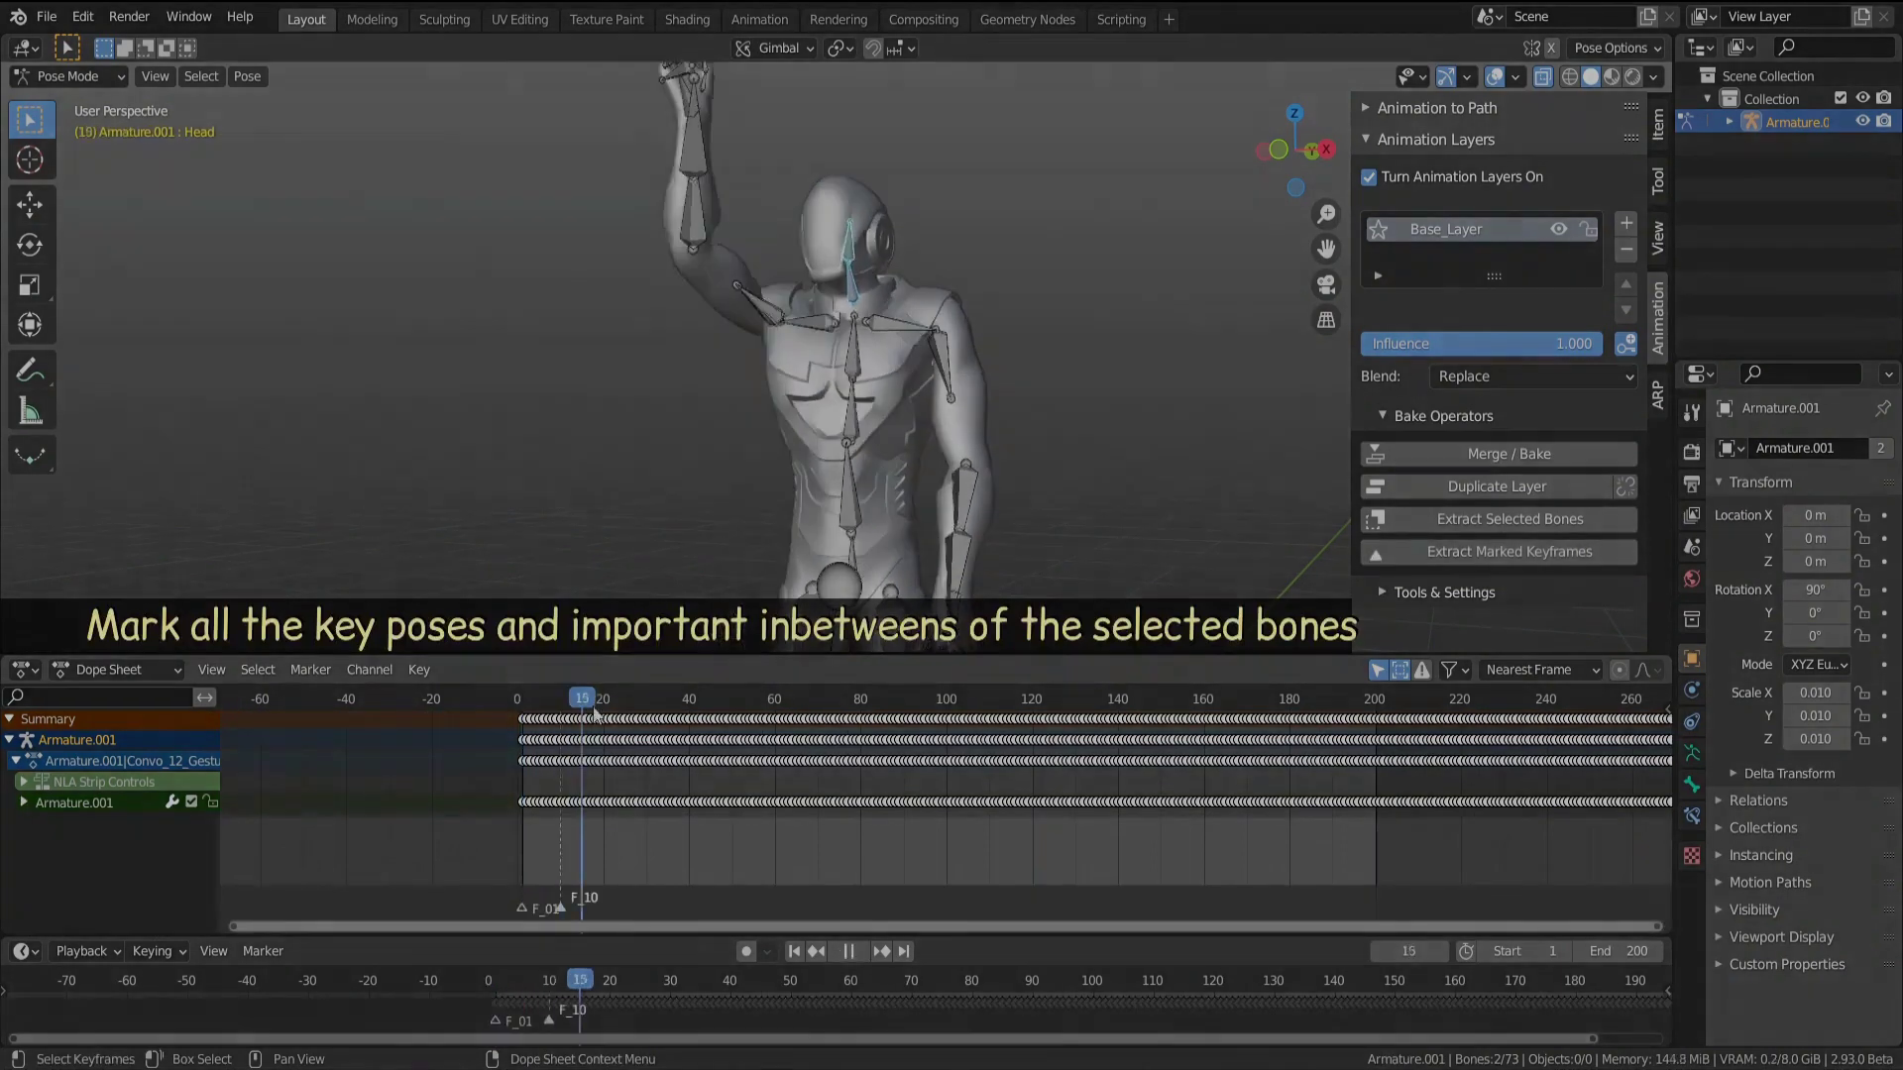
{"action": "key", "text": "m"}
{"action": "key", "text": "m"}
{"action": "key", "text": "space"}
{"action": "key", "text": "m"}
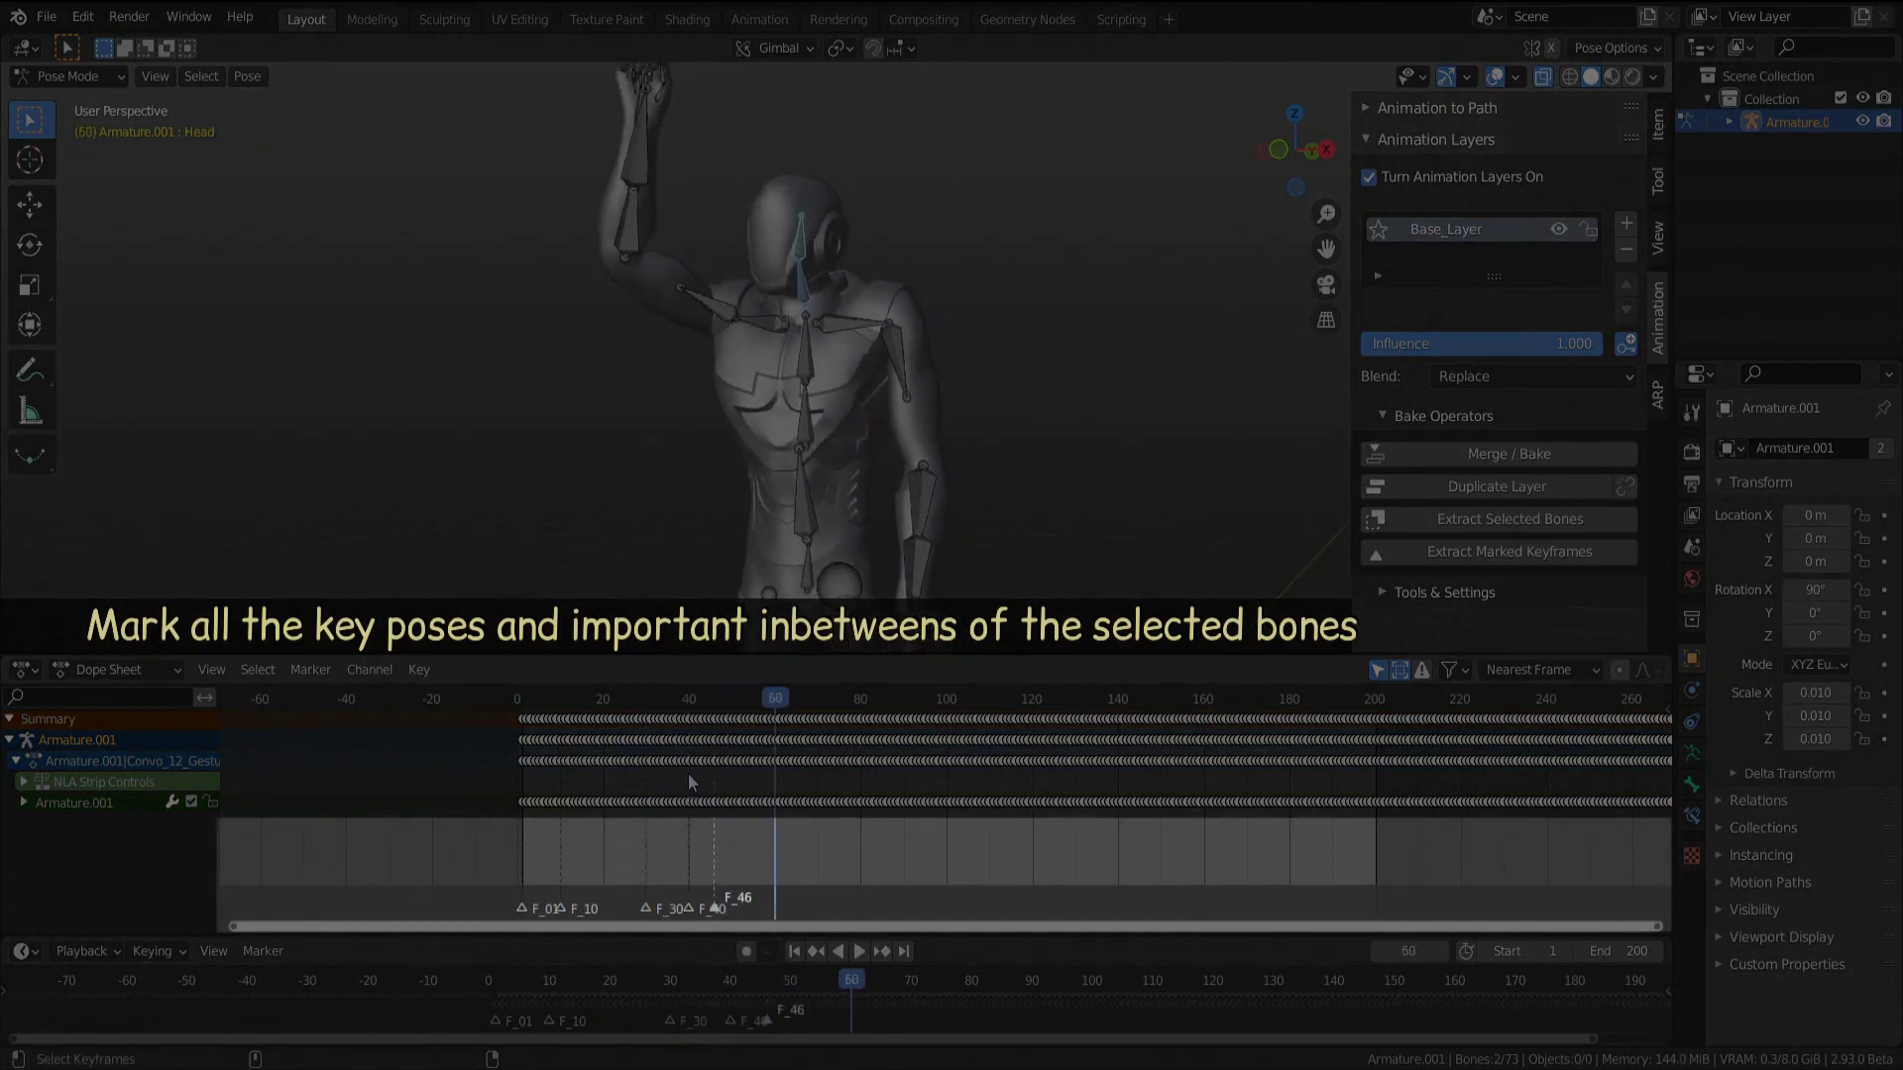
Step: Find the next head pose by stepping through frames and mark frame 70
{"action": "key", "text": "Left"}
{"action": "key", "text": "Left"}
{"action": "key", "text": "Left"}
{"action": "key", "text": "m"}
{"action": "key", "text": "Right"}
{"action": "key", "text": "Right"}
{"action": "key", "text": "Right"}
{"action": "key", "text": "Right"}
{"action": "key", "text": "Right"}
{"action": "key", "text": "Right"}
{"action": "key", "text": "Right"}
{"action": "key", "text": "Left"}
{"action": "key", "text": "Left"}
{"action": "key", "text": "Left"}
{"action": "key", "text": "Left"}
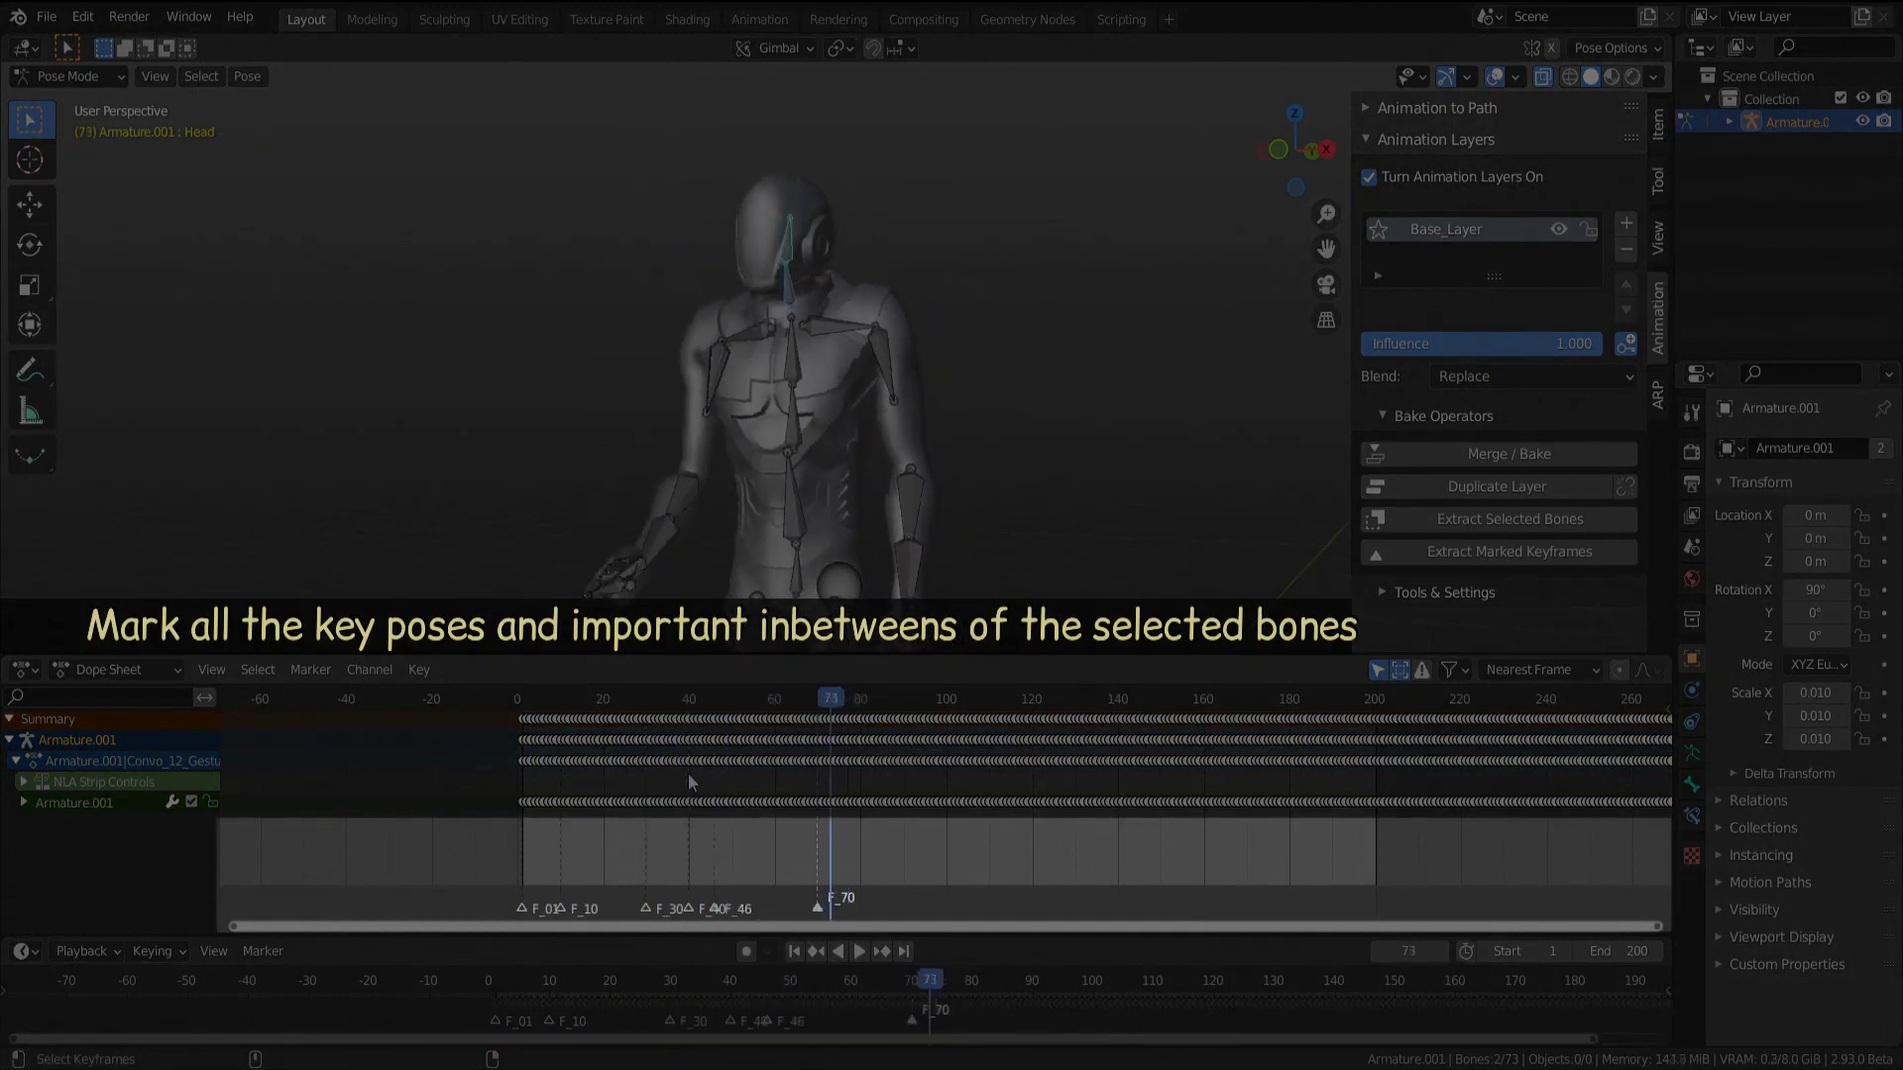
Step: Continue marking the head's key poses at frames 74 and 82
{"action": "key", "text": "Right"}
{"action": "key", "text": "m"}
{"action": "scroll", "coordinate": [688, 774], "scroll_direction": "down", "scroll_amount": 9, "text": "alt"}
{"action": "scroll", "coordinate": [688, 774], "scroll_direction": "up", "scroll_amount": 1, "text": "alt"}
{"action": "key", "text": "m"}
{"action": "scroll", "coordinate": [688, 773], "scroll_direction": "down", "scroll_amount": 3, "text": "alt"}
{"action": "scroll", "coordinate": [780, 813], "scroll_direction": "up", "scroll_amount": 10}
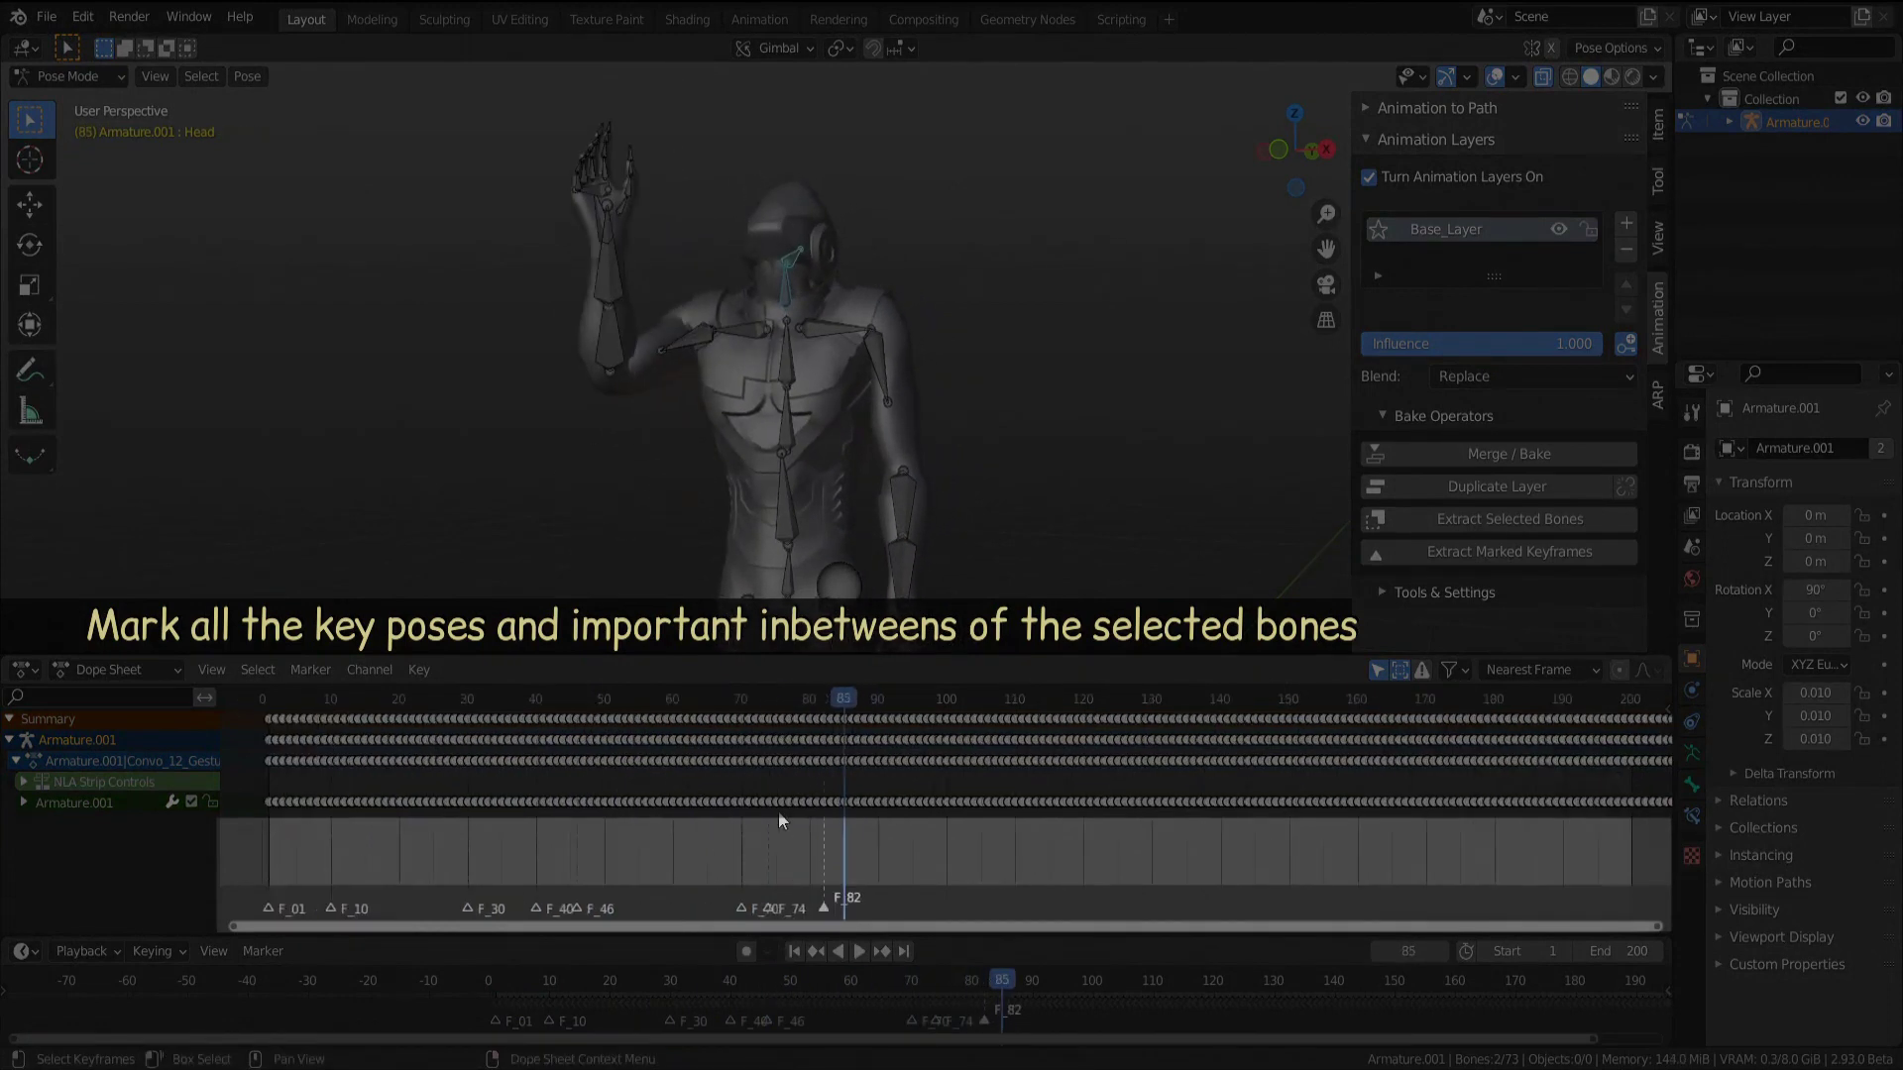
{"action": "scroll", "coordinate": [779, 813], "scroll_direction": "down", "scroll_amount": 4, "text": "alt"}
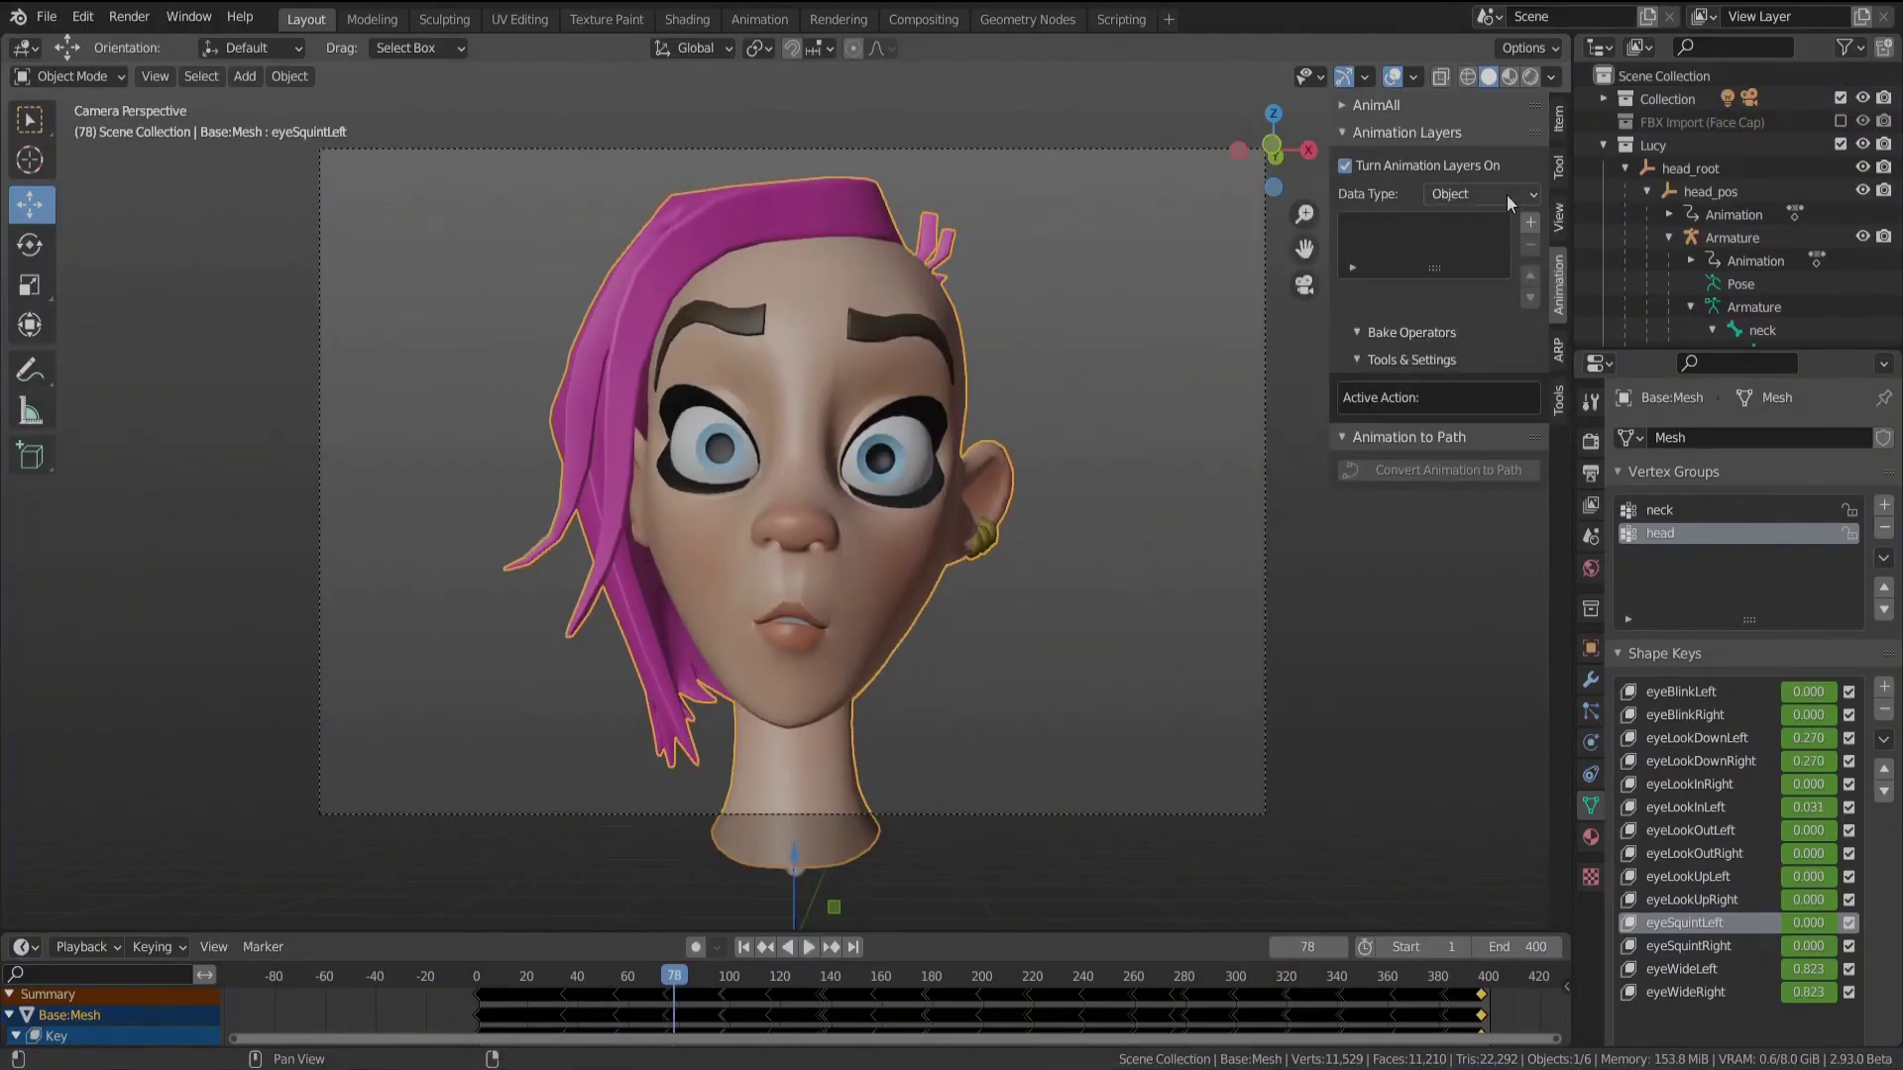
Step: Set the head mesh's animation layer data type to Shapekey and add a new layer above Base_Shapekeys
{"action": "left_click", "coordinate": [1507, 195]}
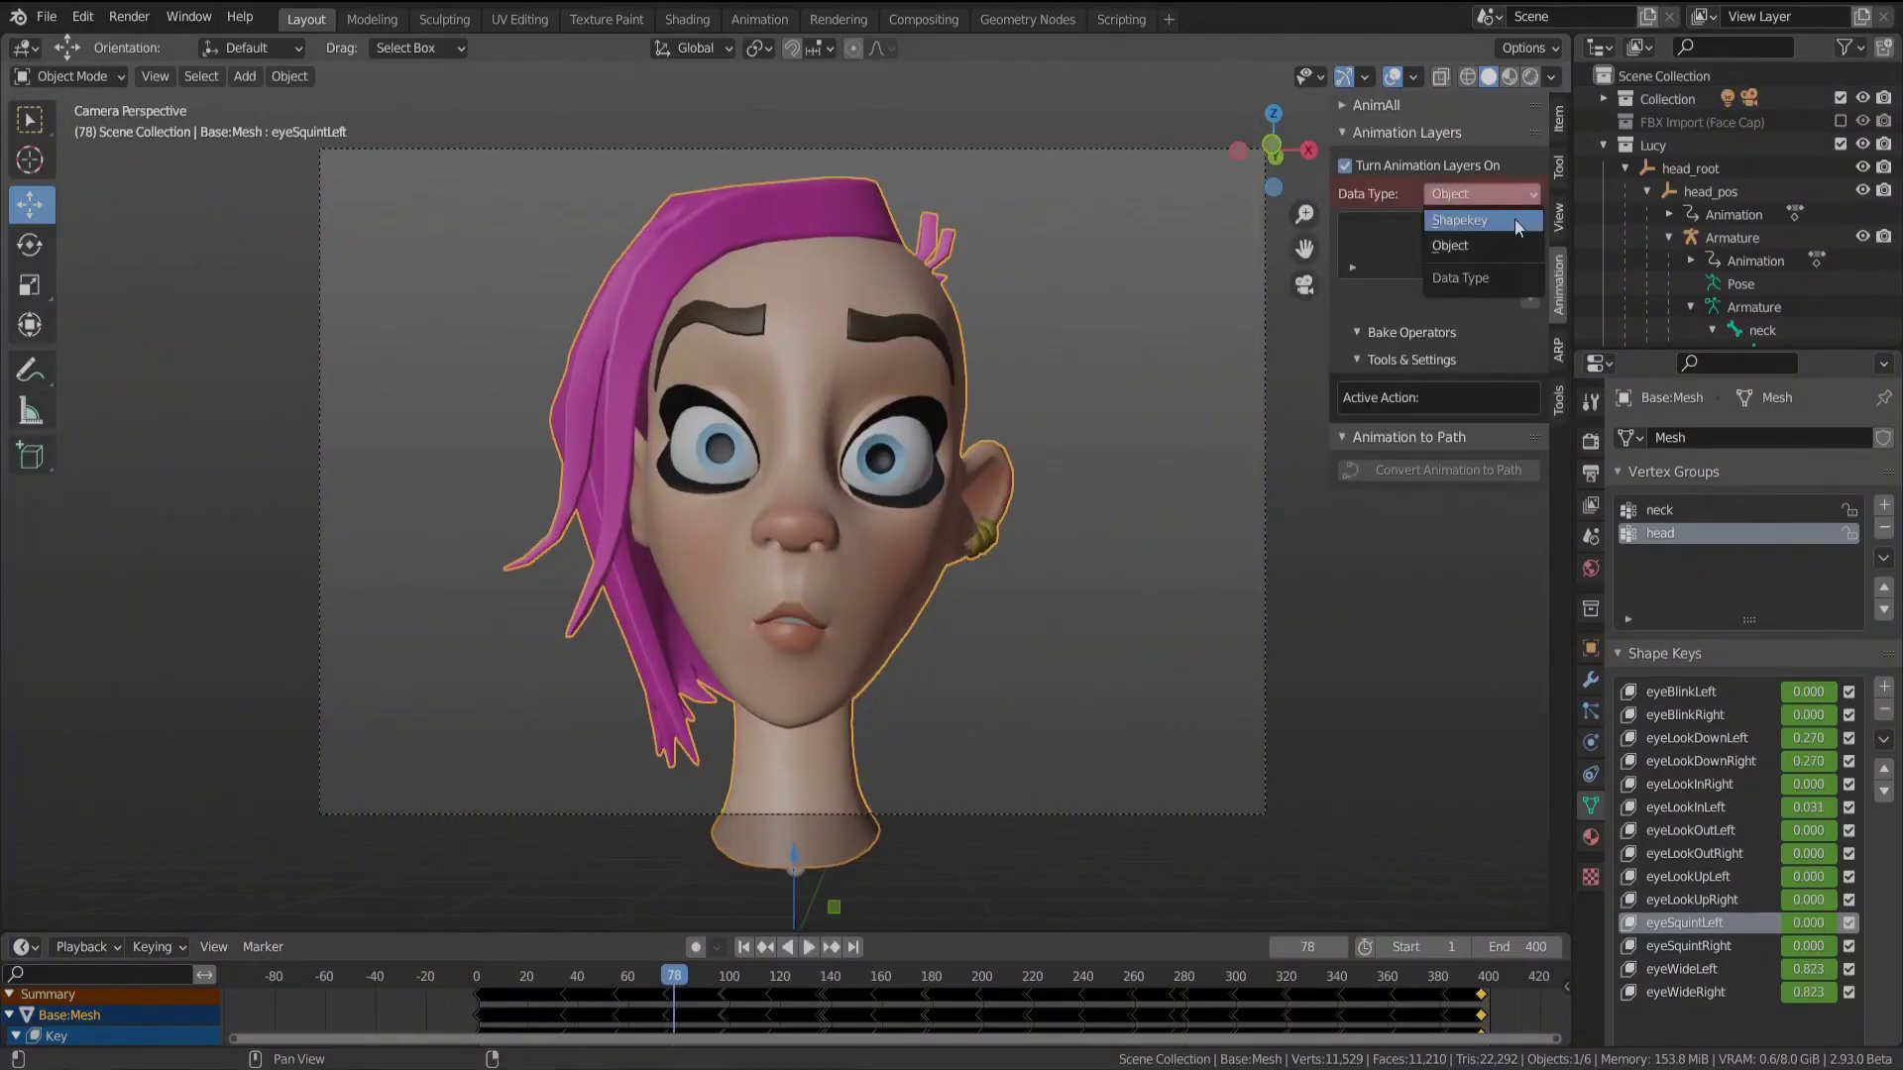
{"action": "left_click", "coordinate": [1457, 220]}
{"action": "left_click", "coordinate": [1532, 222]}
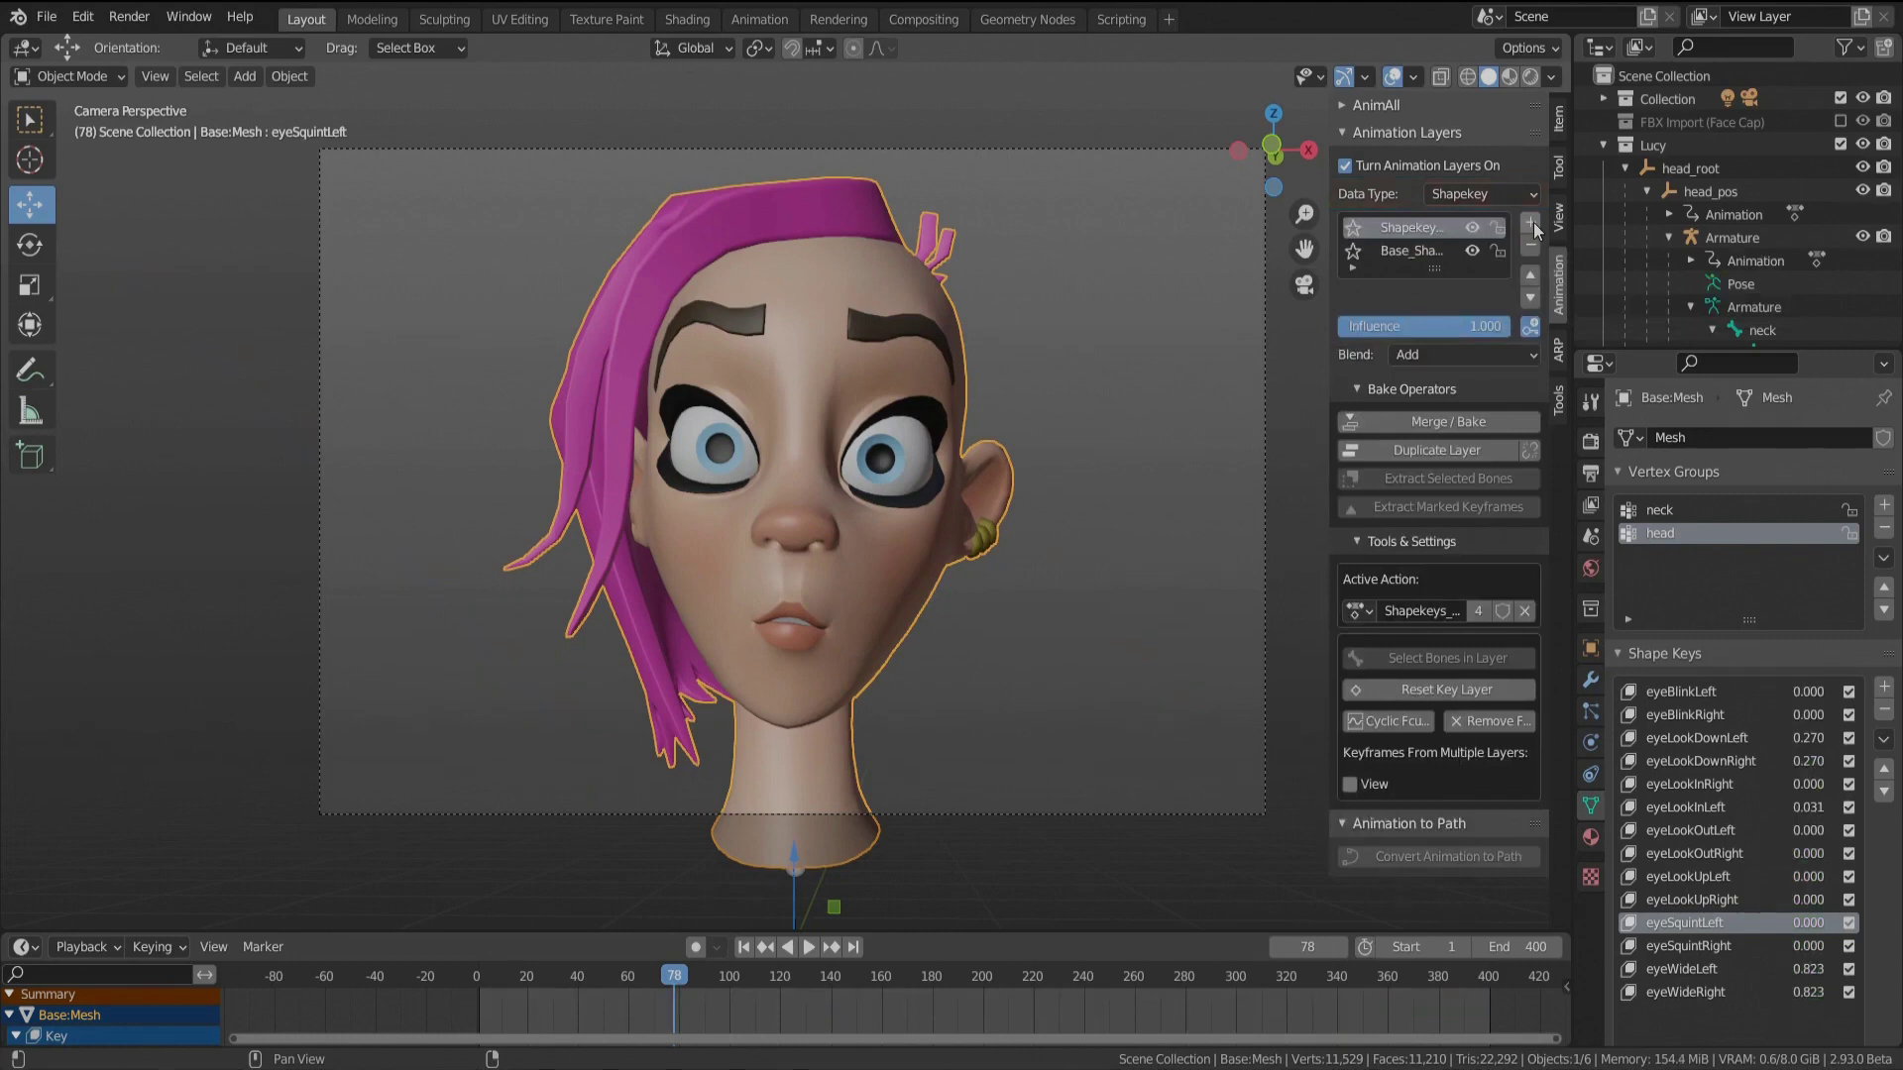
{"action": "left_click_drag", "start_coordinate": [1330, 611], "coordinate": [1285, 611]}
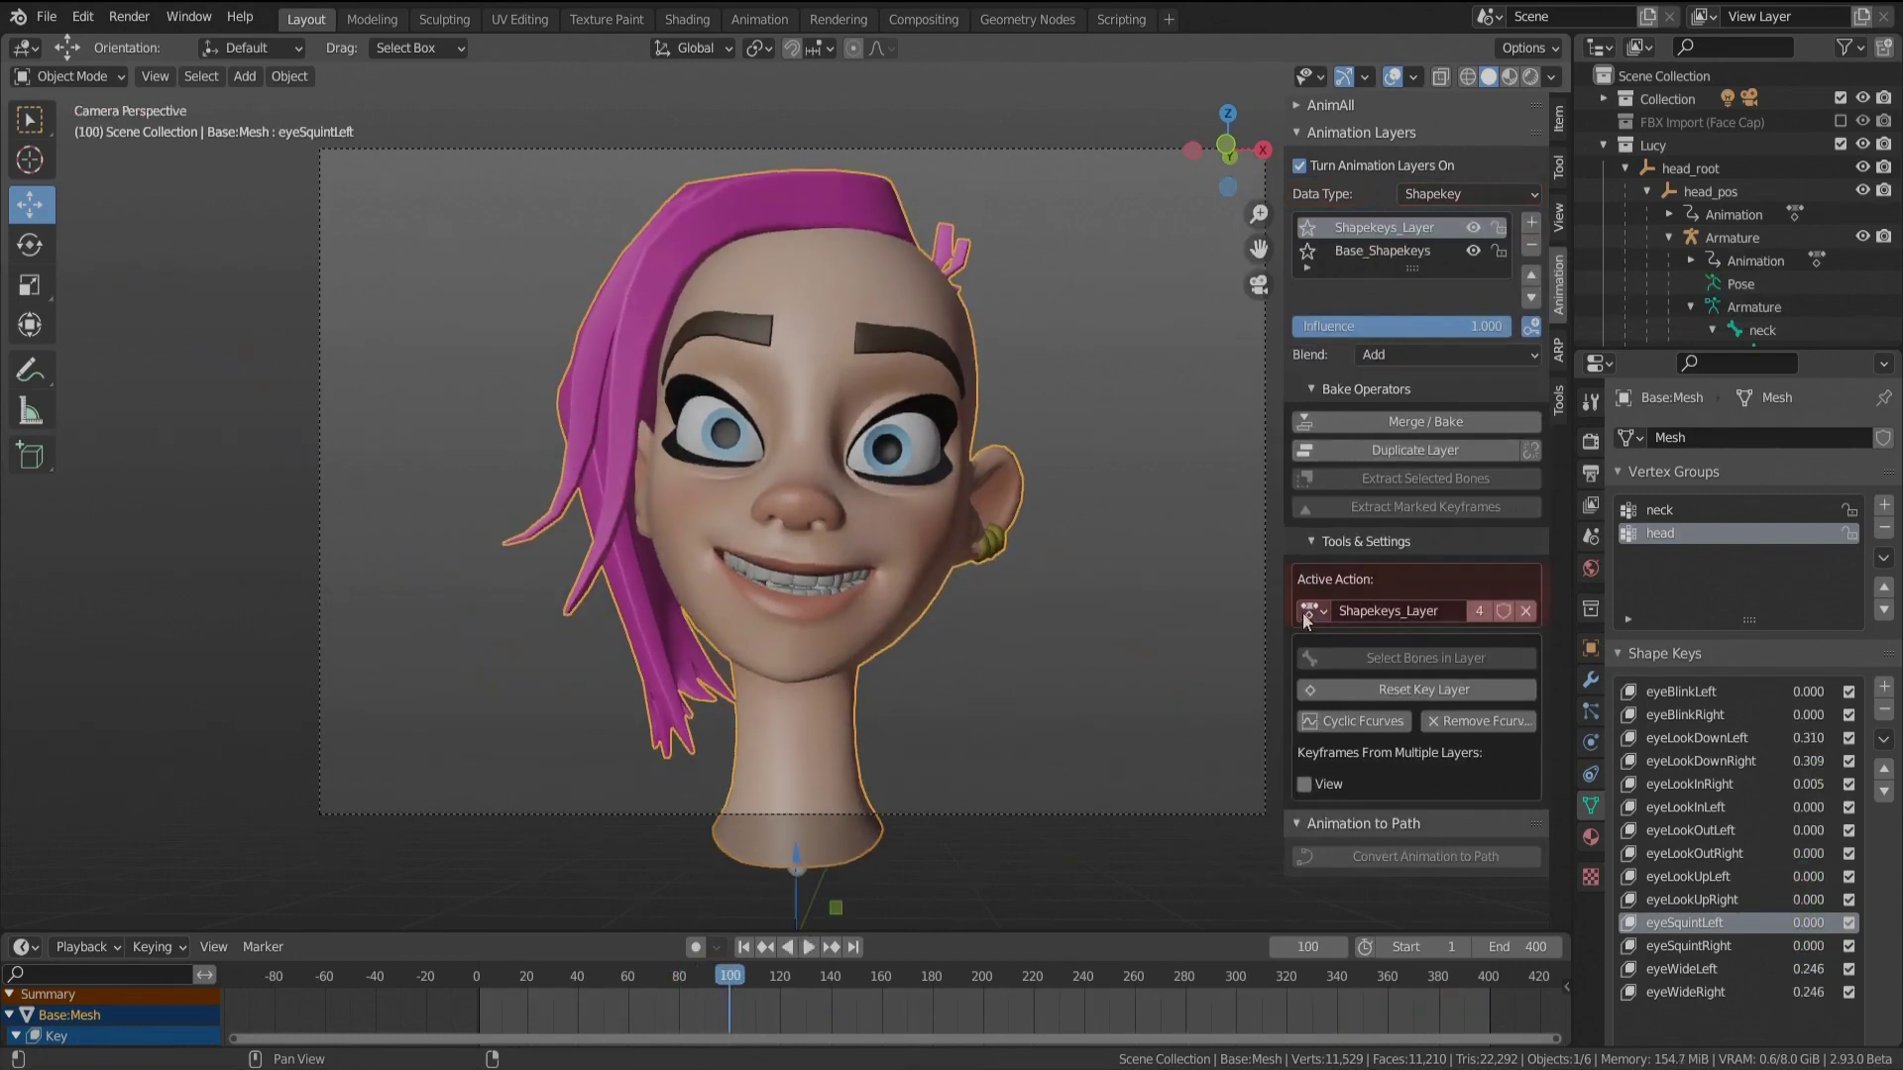
Step: Load the KeyAction.002 action into Shapekeys_Layer and set its blend mode to Replace
{"action": "left_click", "coordinate": [1314, 612]}
{"action": "left_click", "coordinate": [1340, 693]}
{"action": "left_click_drag", "start_coordinate": [731, 981], "coordinate": [742, 983]}
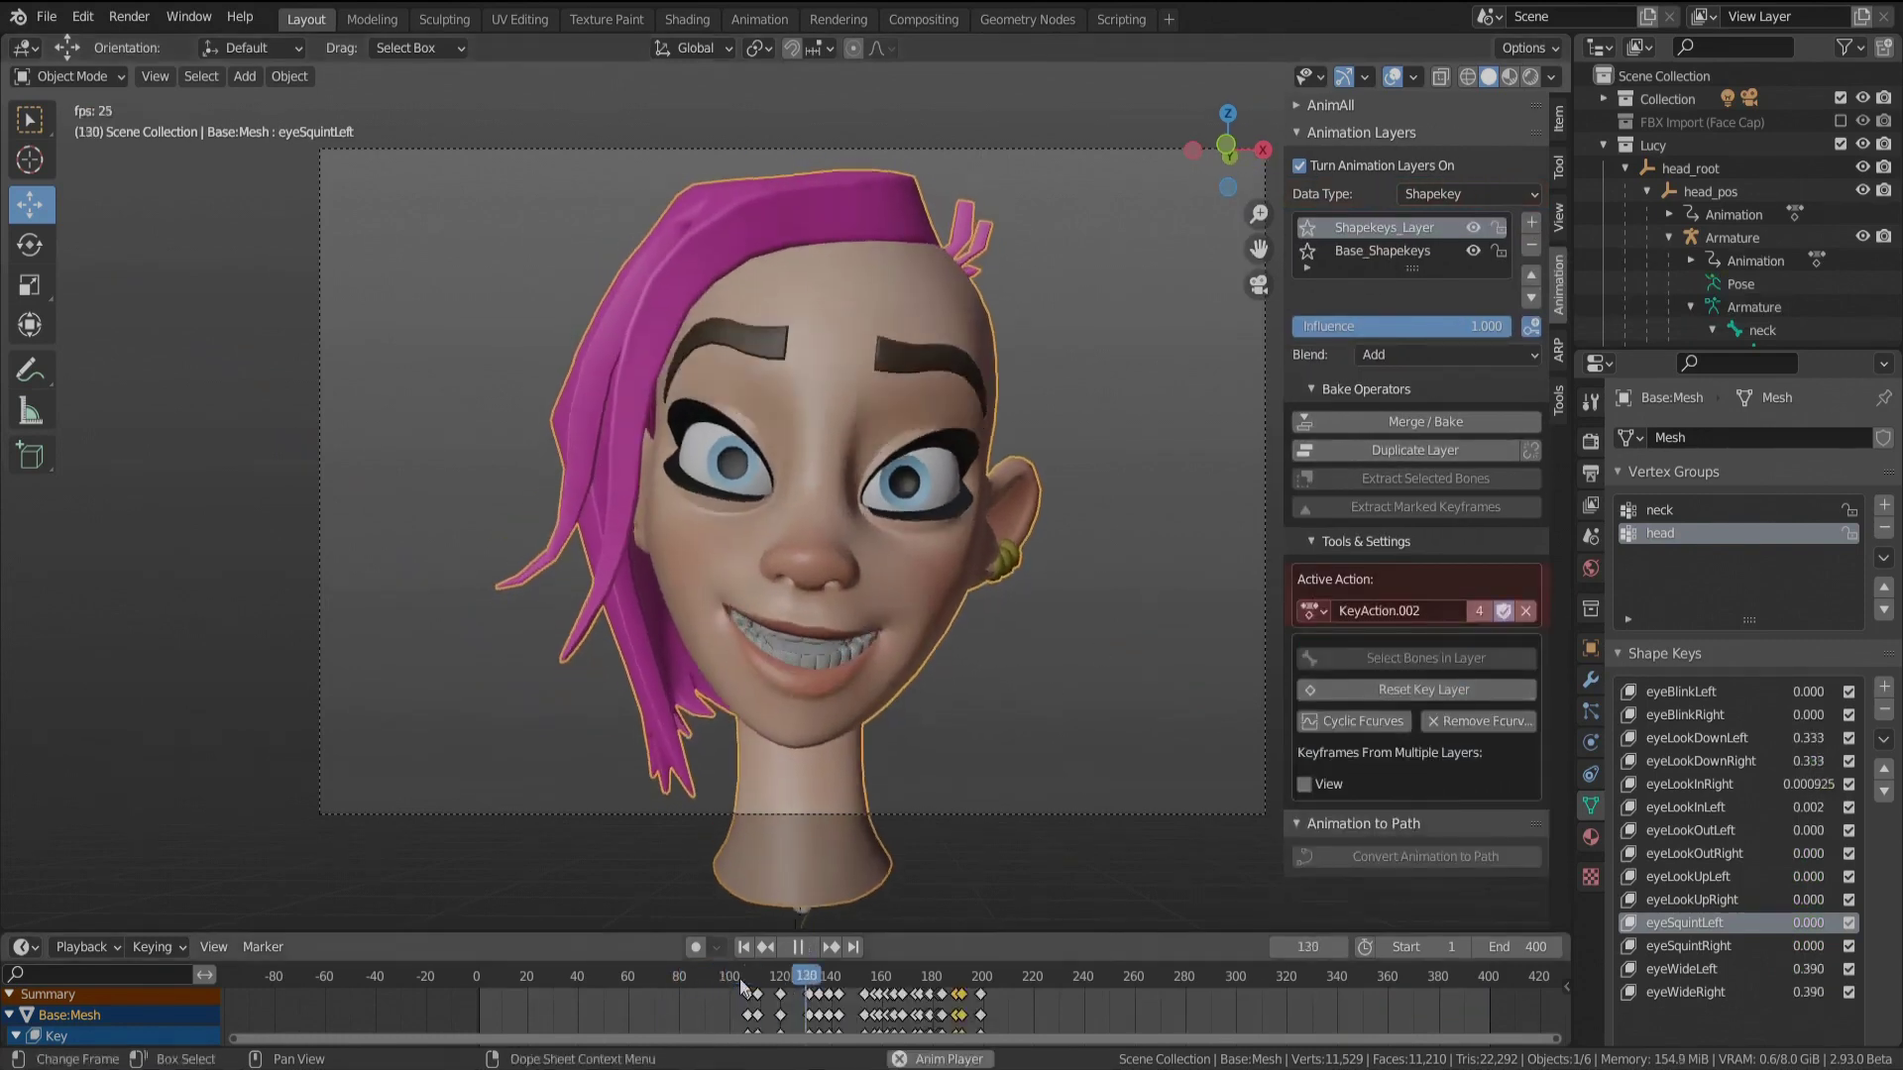
{"action": "left_click", "coordinate": [1449, 357]}
{"action": "left_click", "coordinate": [1386, 380]}
Step: Keyframe Shapekeys_Layer's influence to fade in from 0 at frame 107 and out by frame 199, and preview the transition
{"action": "left_click_drag", "start_coordinate": [980, 979], "coordinate": [981, 981]}
{"action": "key", "text": "space"}
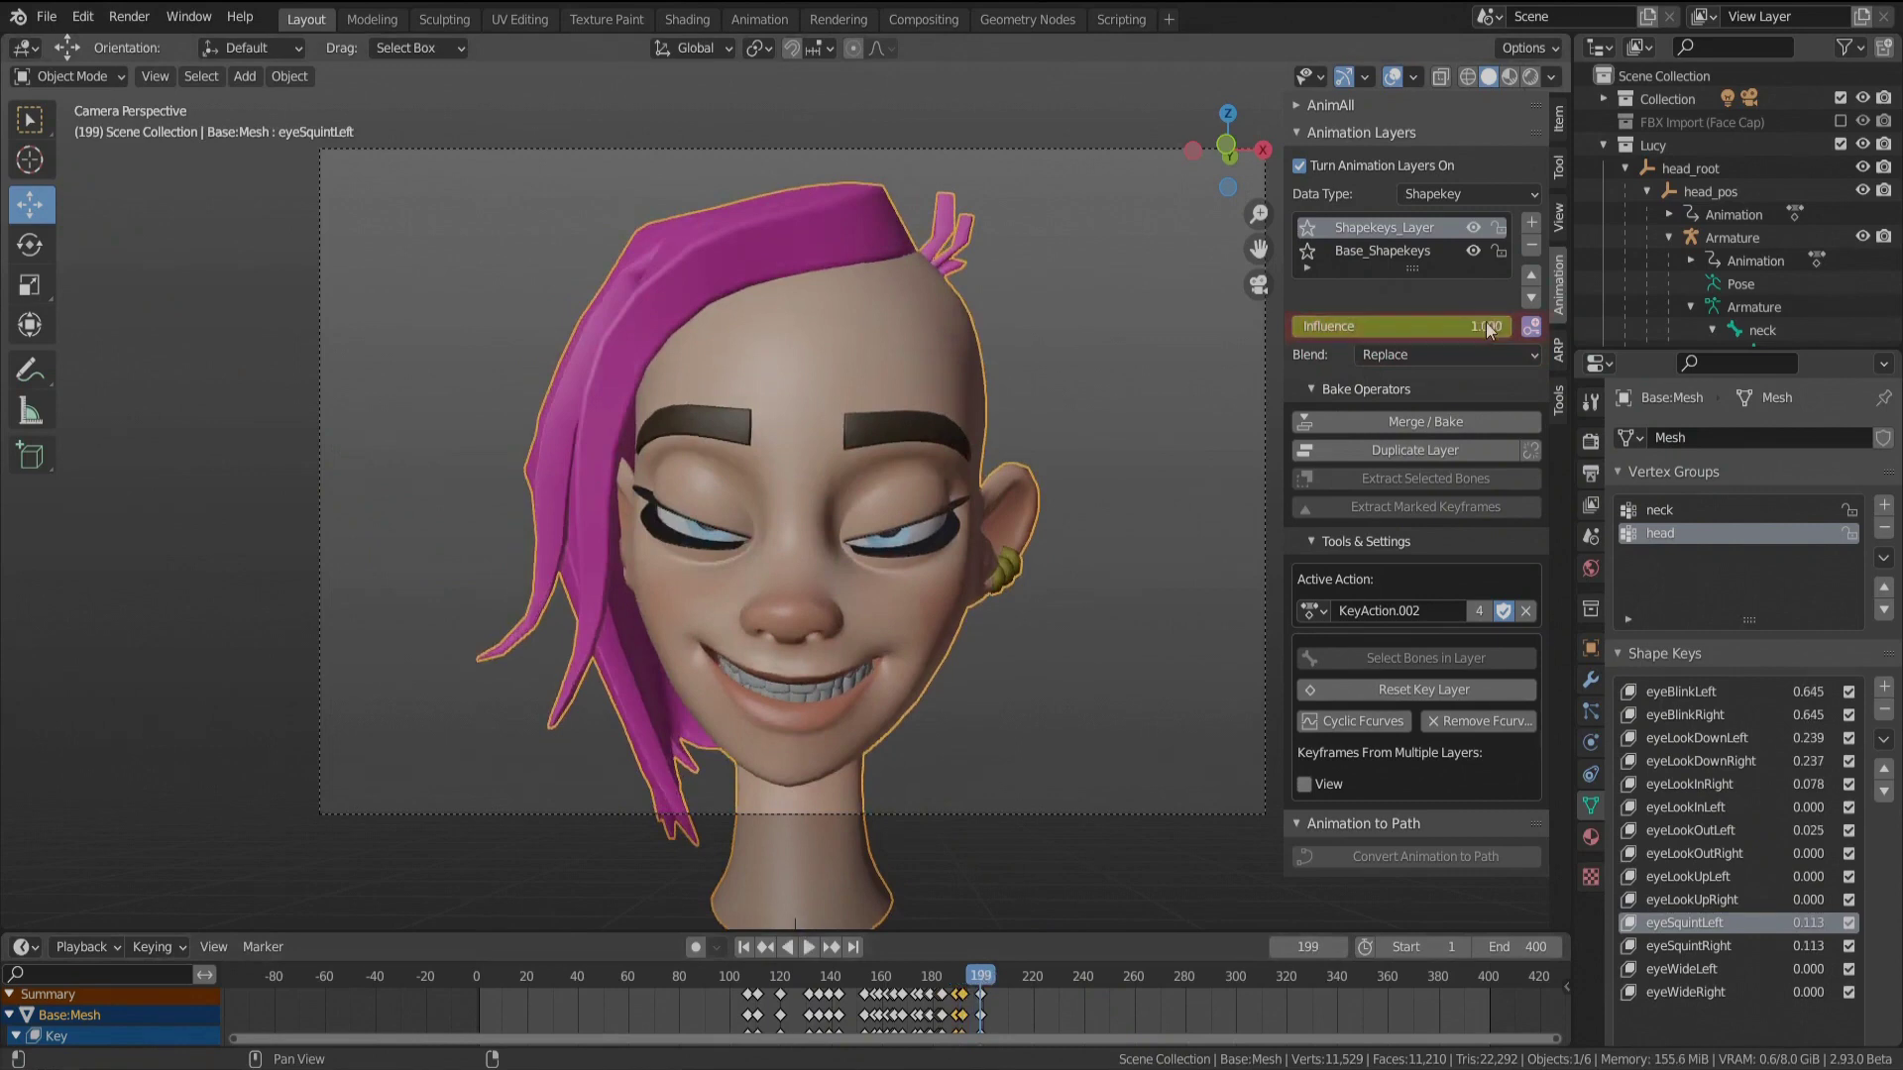
{"action": "key", "text": "i"}
{"action": "mouse_move", "coordinate": [761, 981]}
{"action": "left_mouse_down"}
{"action": "mouse_move", "coordinate": [781, 985]}
{"action": "mouse_move", "coordinate": [748, 979]}
{"action": "left_mouse_up"}
{"action": "left_click_drag", "start_coordinate": [1469, 321], "coordinate": [1414, 323]}
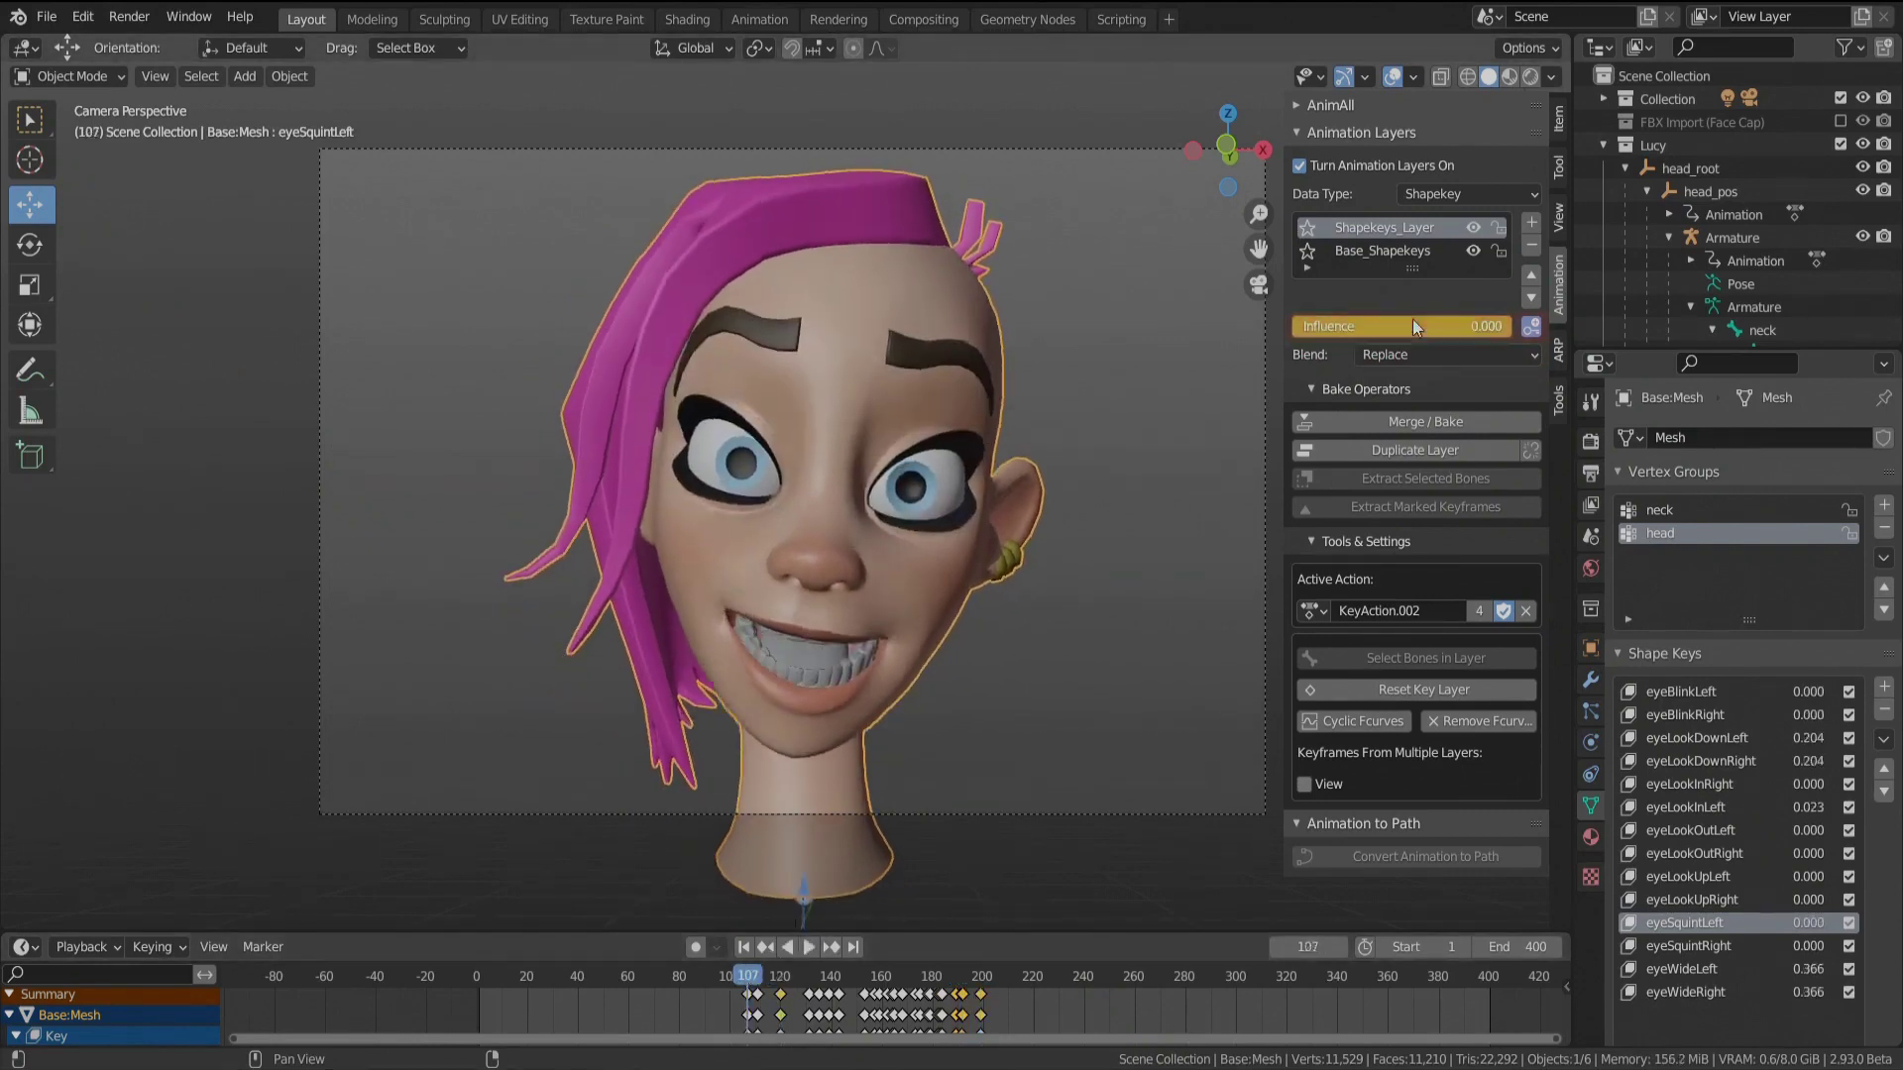
{"action": "key", "text": "i"}
{"action": "key", "text": "space"}
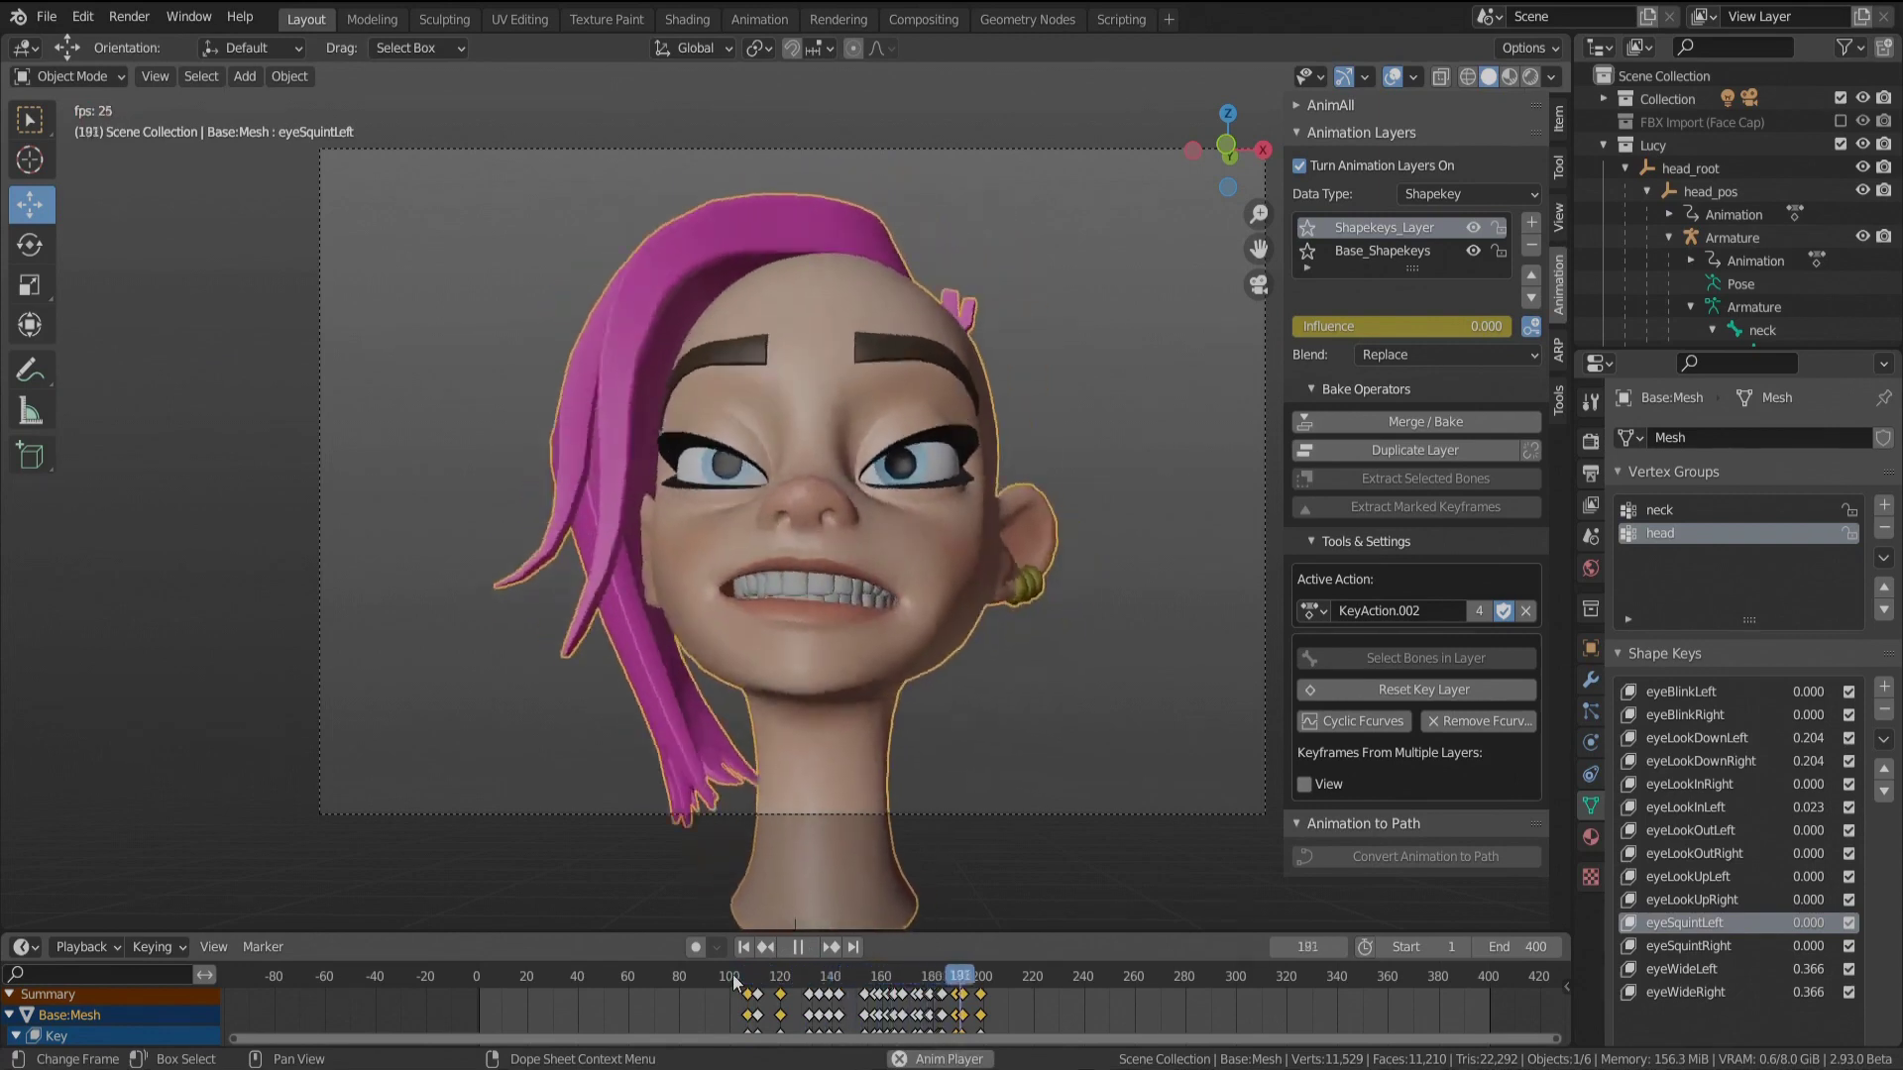
{"action": "key", "text": "space"}
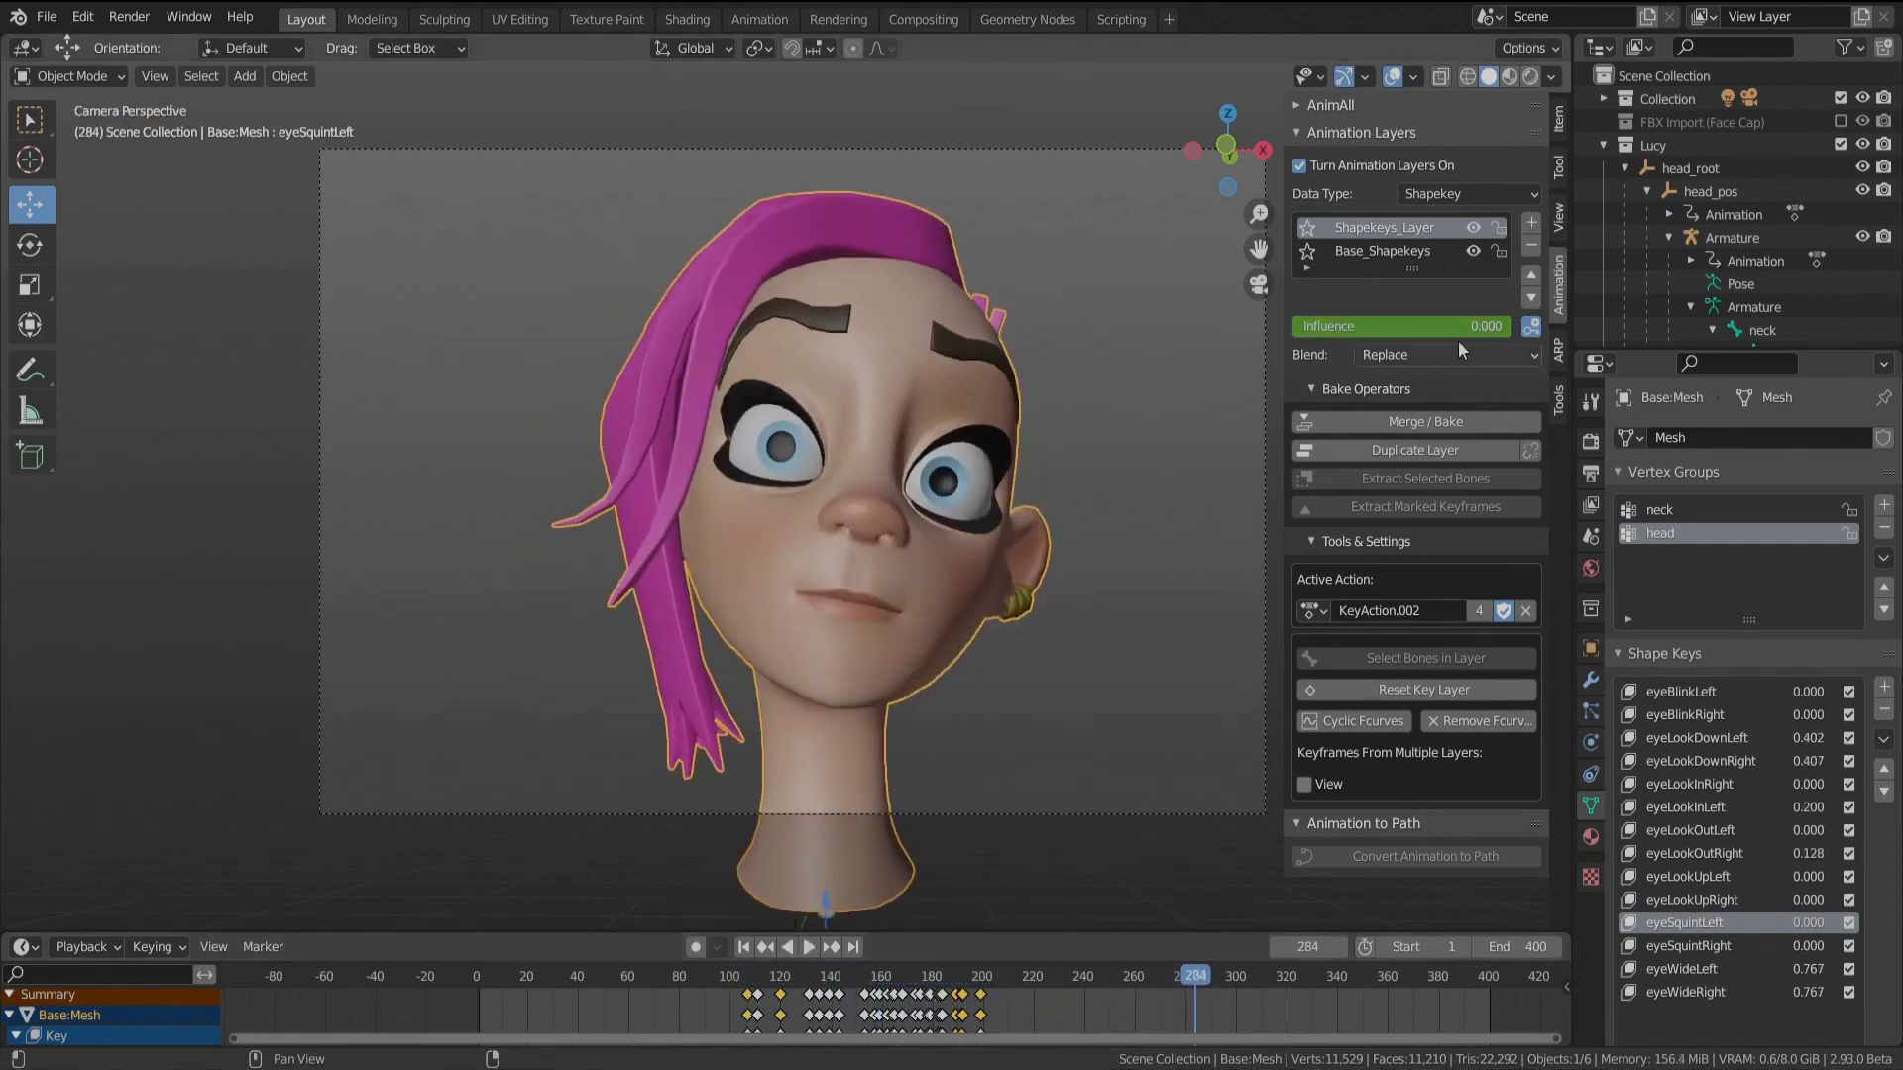
Step: Add a new layer named Blinks and keyframe closed eyes with eyeBlinkLeft and eyeBlinkRight around frame 54
{"action": "left_click", "coordinate": [1530, 224]}
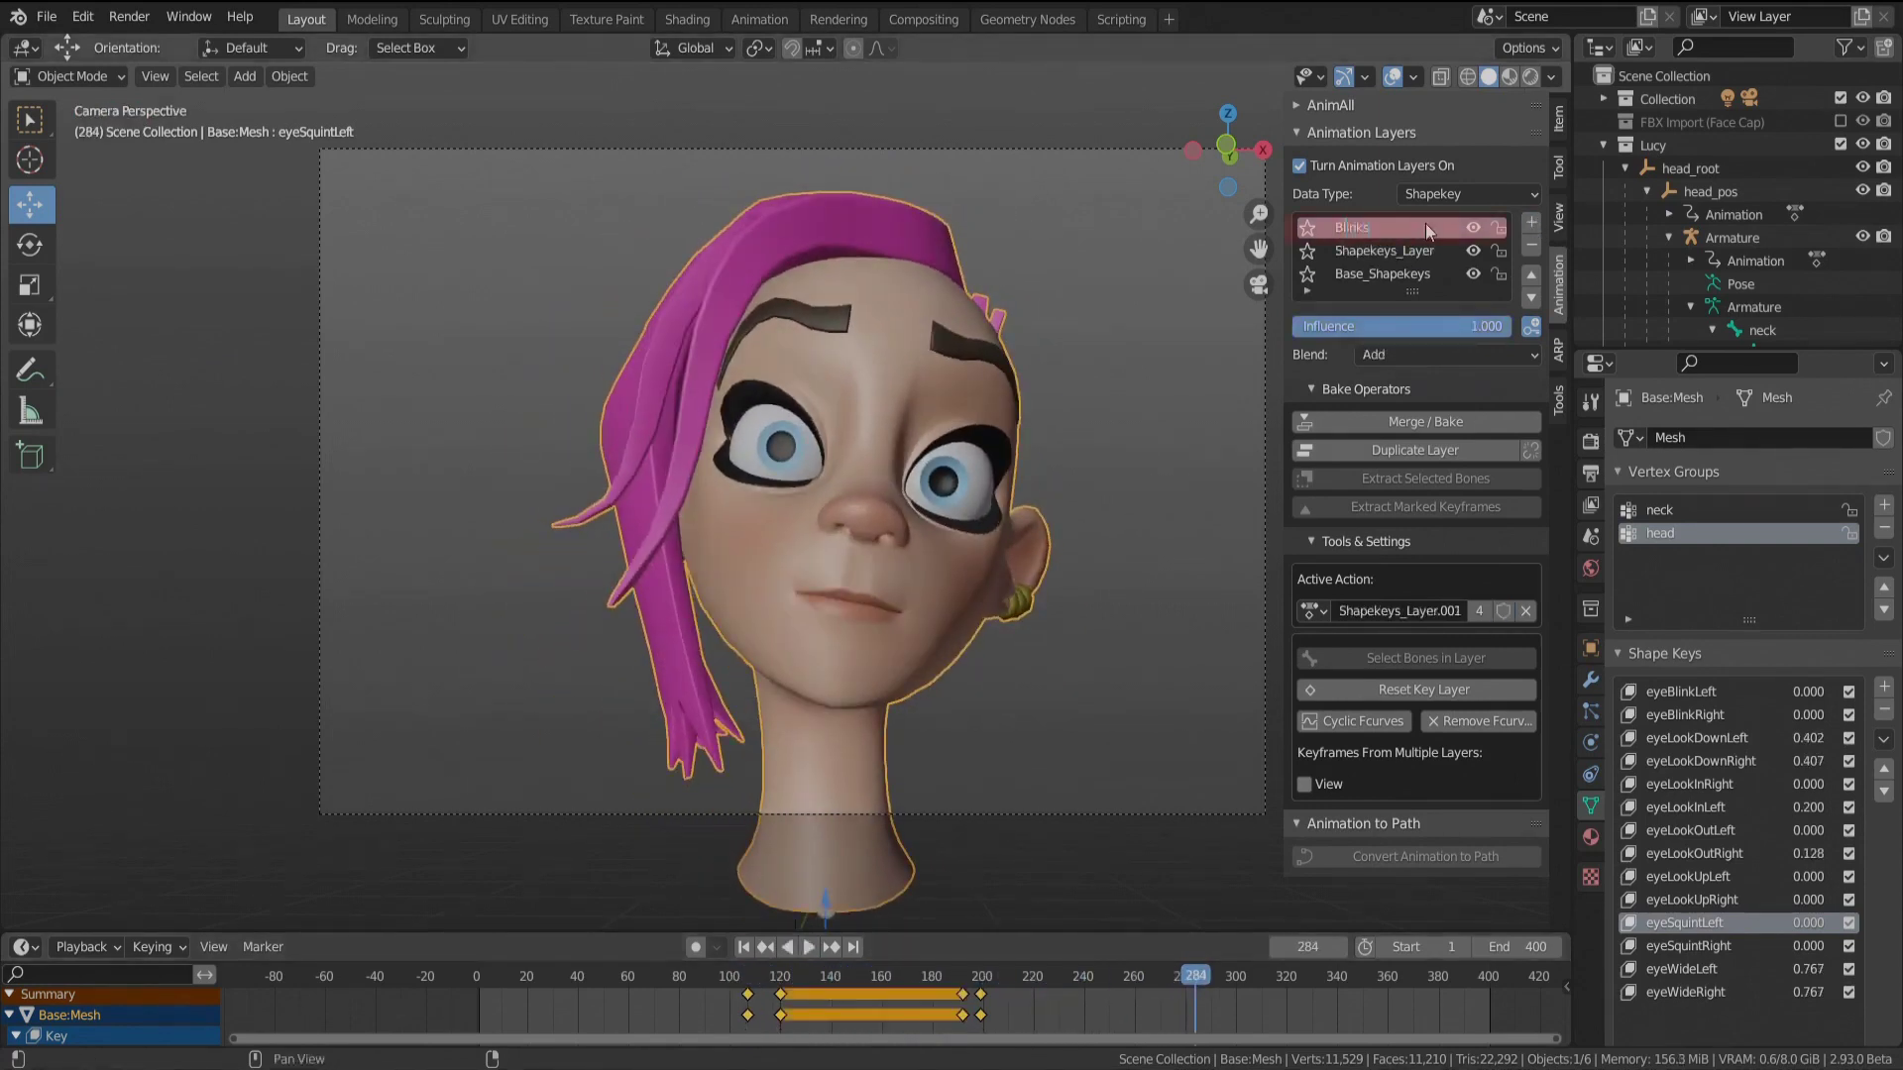
{"action": "left_click_drag", "start_coordinate": [626, 975], "coordinate": [614, 974]}
{"action": "key", "text": "Escape"}
{"action": "left_click_drag", "start_coordinate": [1801, 690], "coordinate": [1834, 716]}
{"action": "key", "text": "i"}
{"action": "key", "text": "i"}
Step: Insert reset keys on the Blinks layer around frames 49 and 59 on either side of the blink, and preview it
{"action": "left_click_drag", "start_coordinate": [614, 976], "coordinate": [597, 975]}
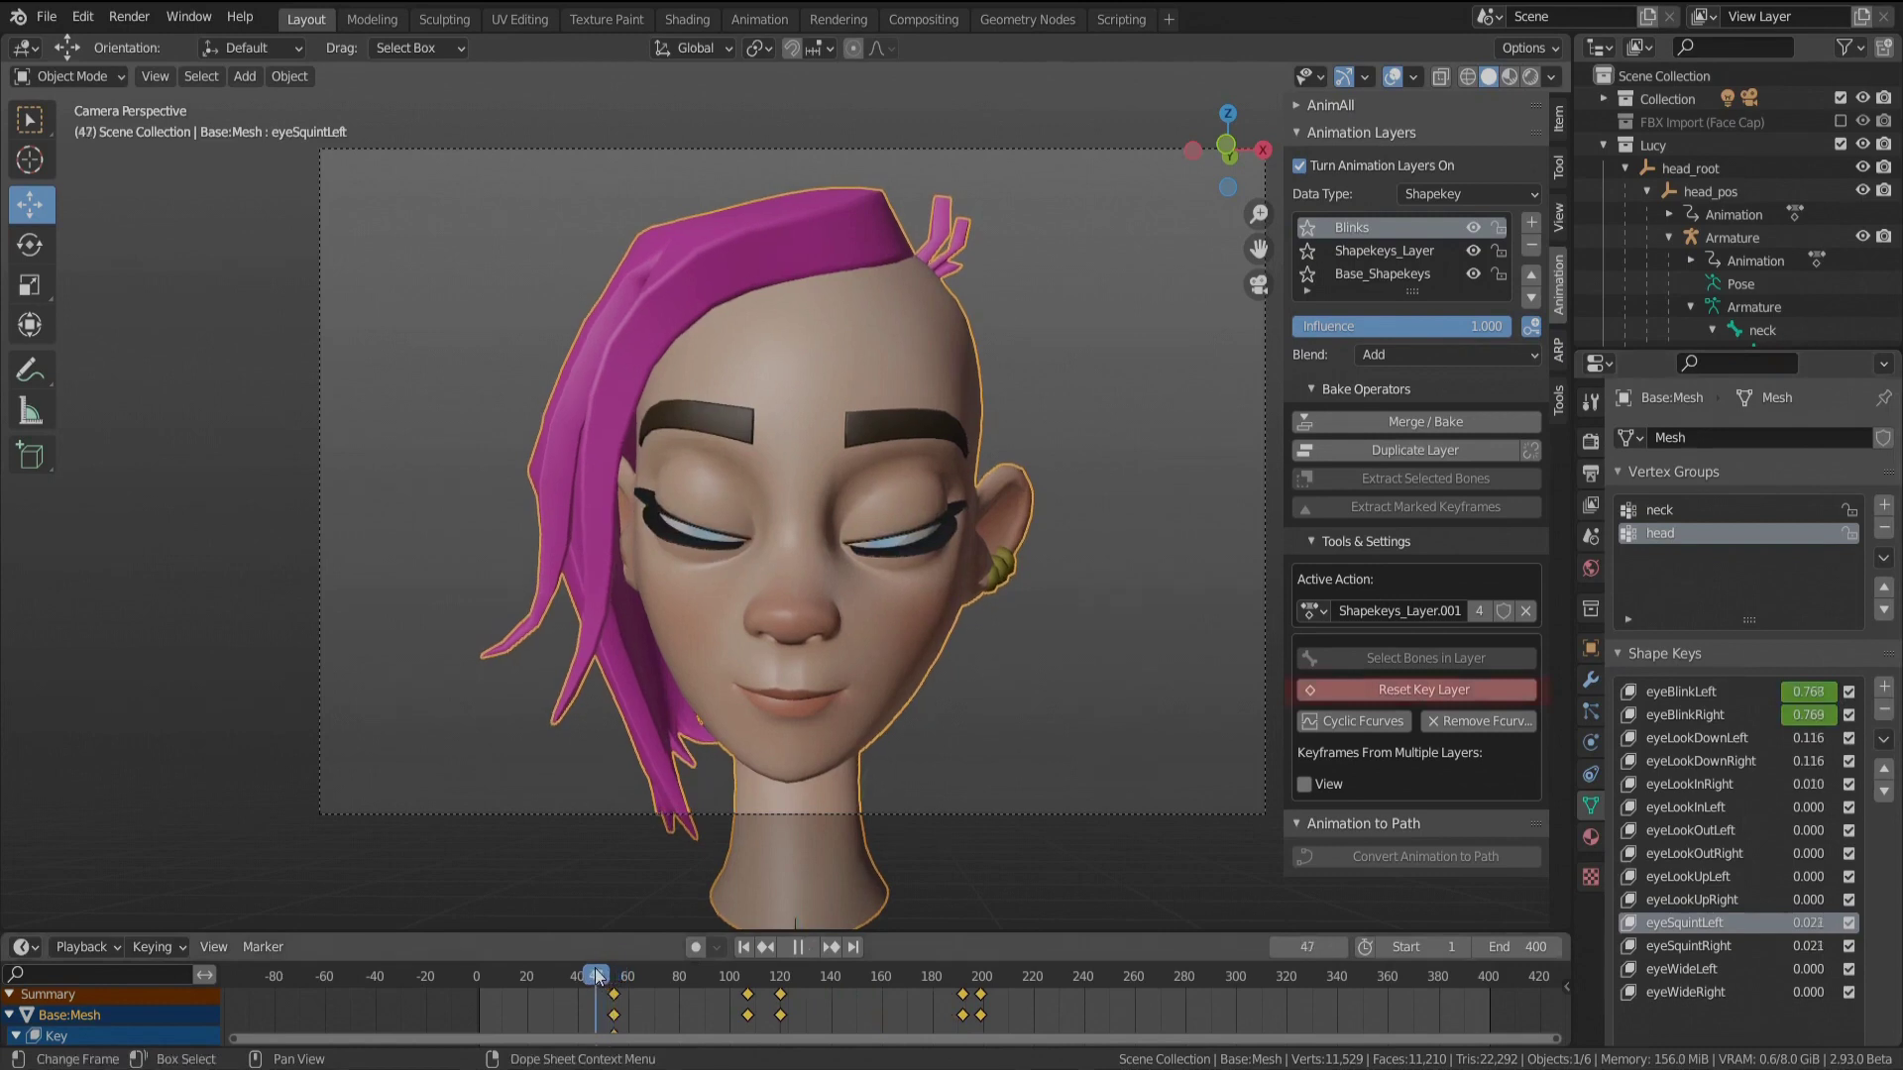
{"action": "left_click", "coordinate": [1394, 696]}
{"action": "middle_click_drag", "start_coordinate": [640, 998], "coordinate": [682, 1009]}
{"action": "key", "text": "g"}
{"action": "left_click", "coordinate": [686, 1009]}
{"action": "key", "text": "space"}
{"action": "key", "text": "space"}
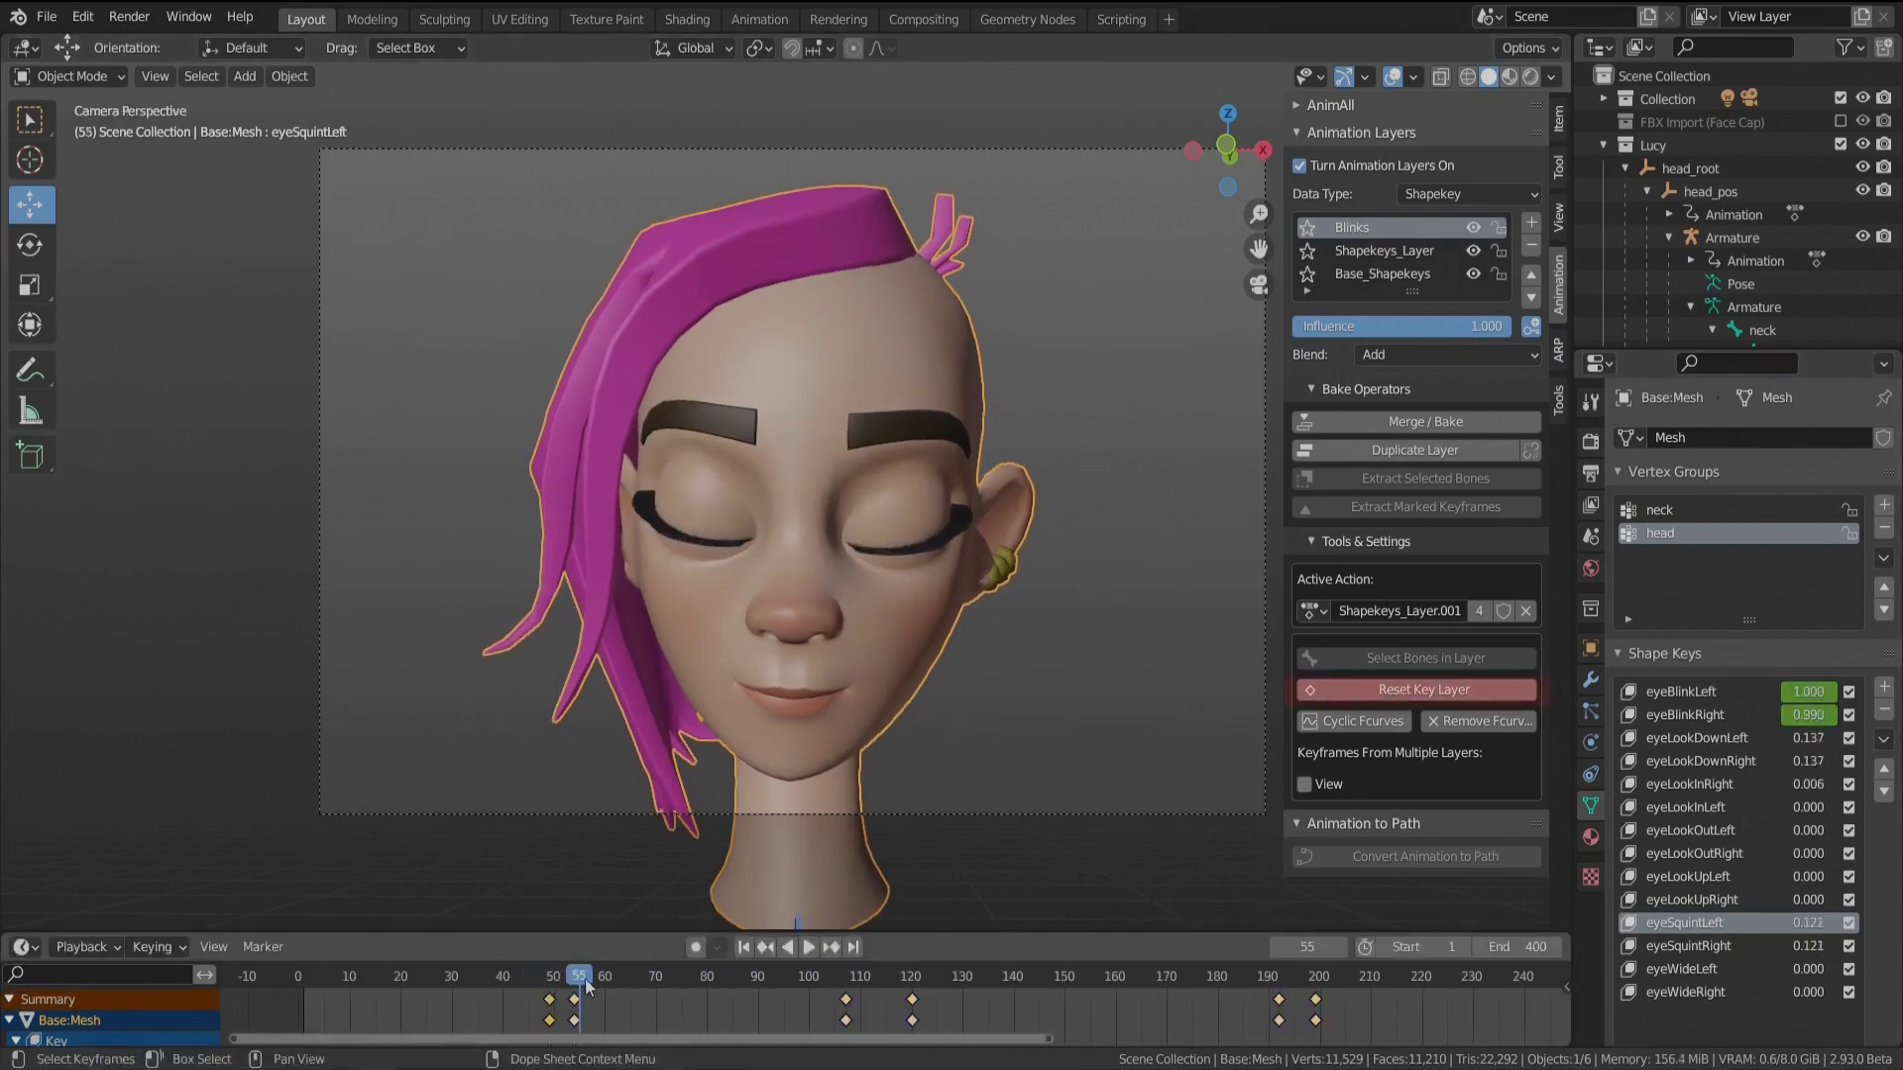
{"action": "left_click_drag", "start_coordinate": [586, 981], "coordinate": [600, 981]}
{"action": "key", "text": "space"}
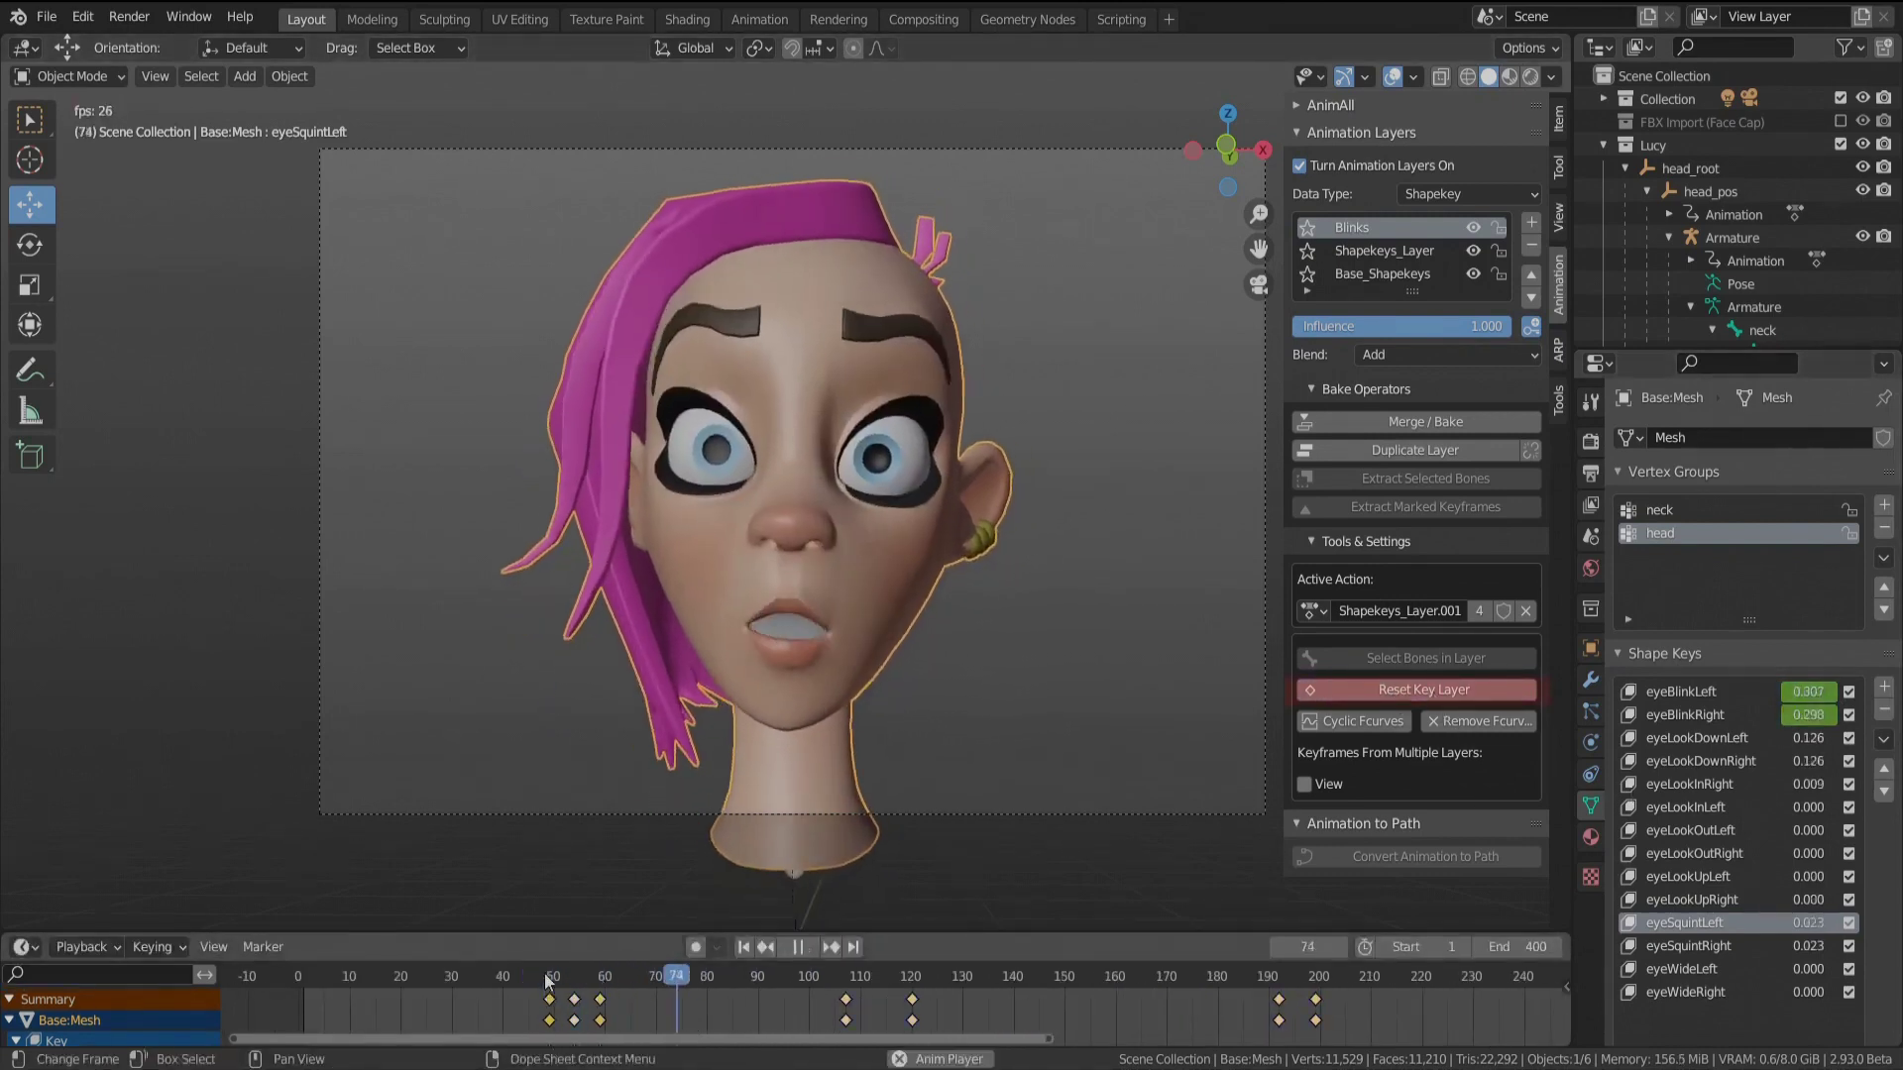
Step: Duplicate the blink keyframes to make a second blink ending around frame 69, and preview the result
{"action": "left_click_drag", "start_coordinate": [643, 988], "coordinate": [540, 1036]}
{"action": "right_click", "coordinate": [554, 1039]}
{"action": "left_click", "coordinate": [643, 1021]}
{"action": "left_click", "coordinate": [556, 984]}
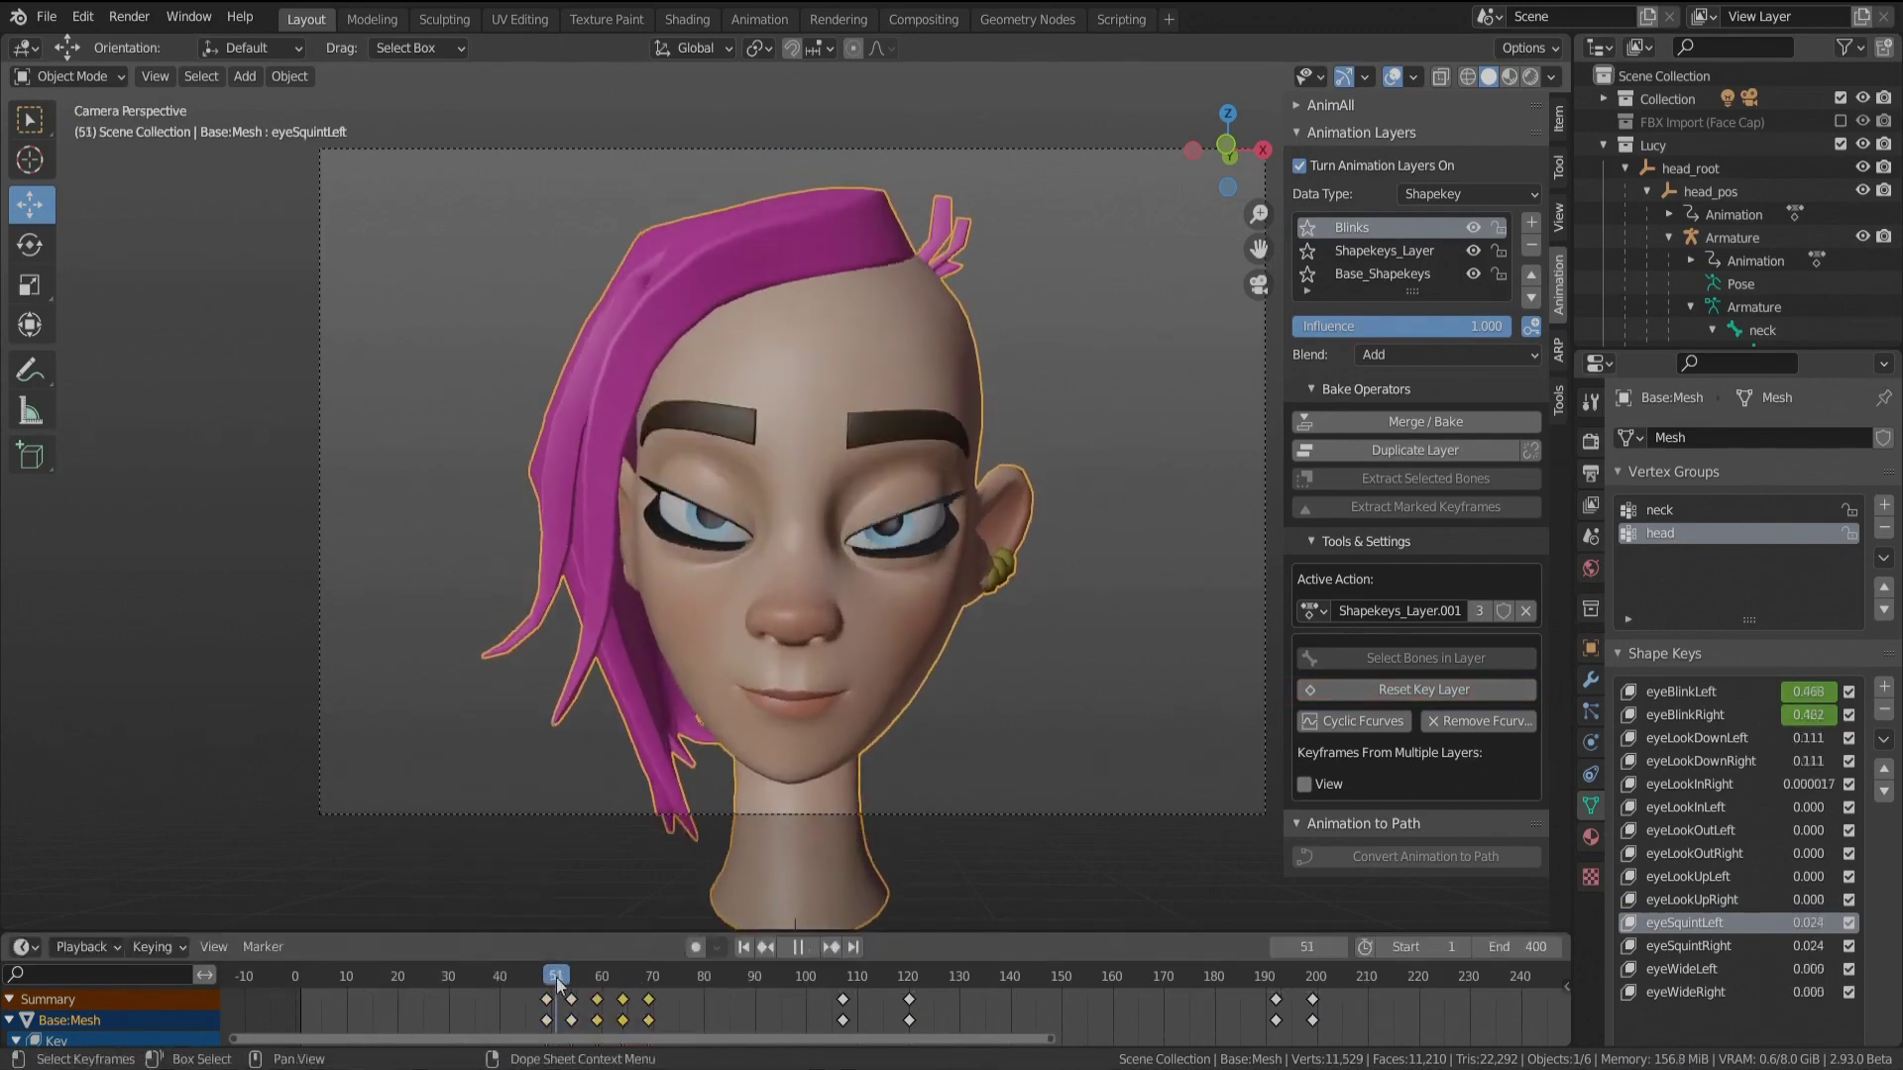
{"action": "key", "text": "space"}
{"action": "key", "text": "space"}
{"action": "left_click_drag", "start_coordinate": [616, 984], "coordinate": [622, 985]}
{"action": "key", "text": "space"}
{"action": "key", "text": "space"}
Step: At frame 114, keyframe eyeBlinkLeft and eyeBlinkRight at 1.000, eyeSquintLeft at 0.814 and eyeSquintRight at 0.678
{"action": "left_click", "coordinate": [876, 983]}
{"action": "left_click_drag", "start_coordinate": [1806, 692], "coordinate": [1853, 692]}
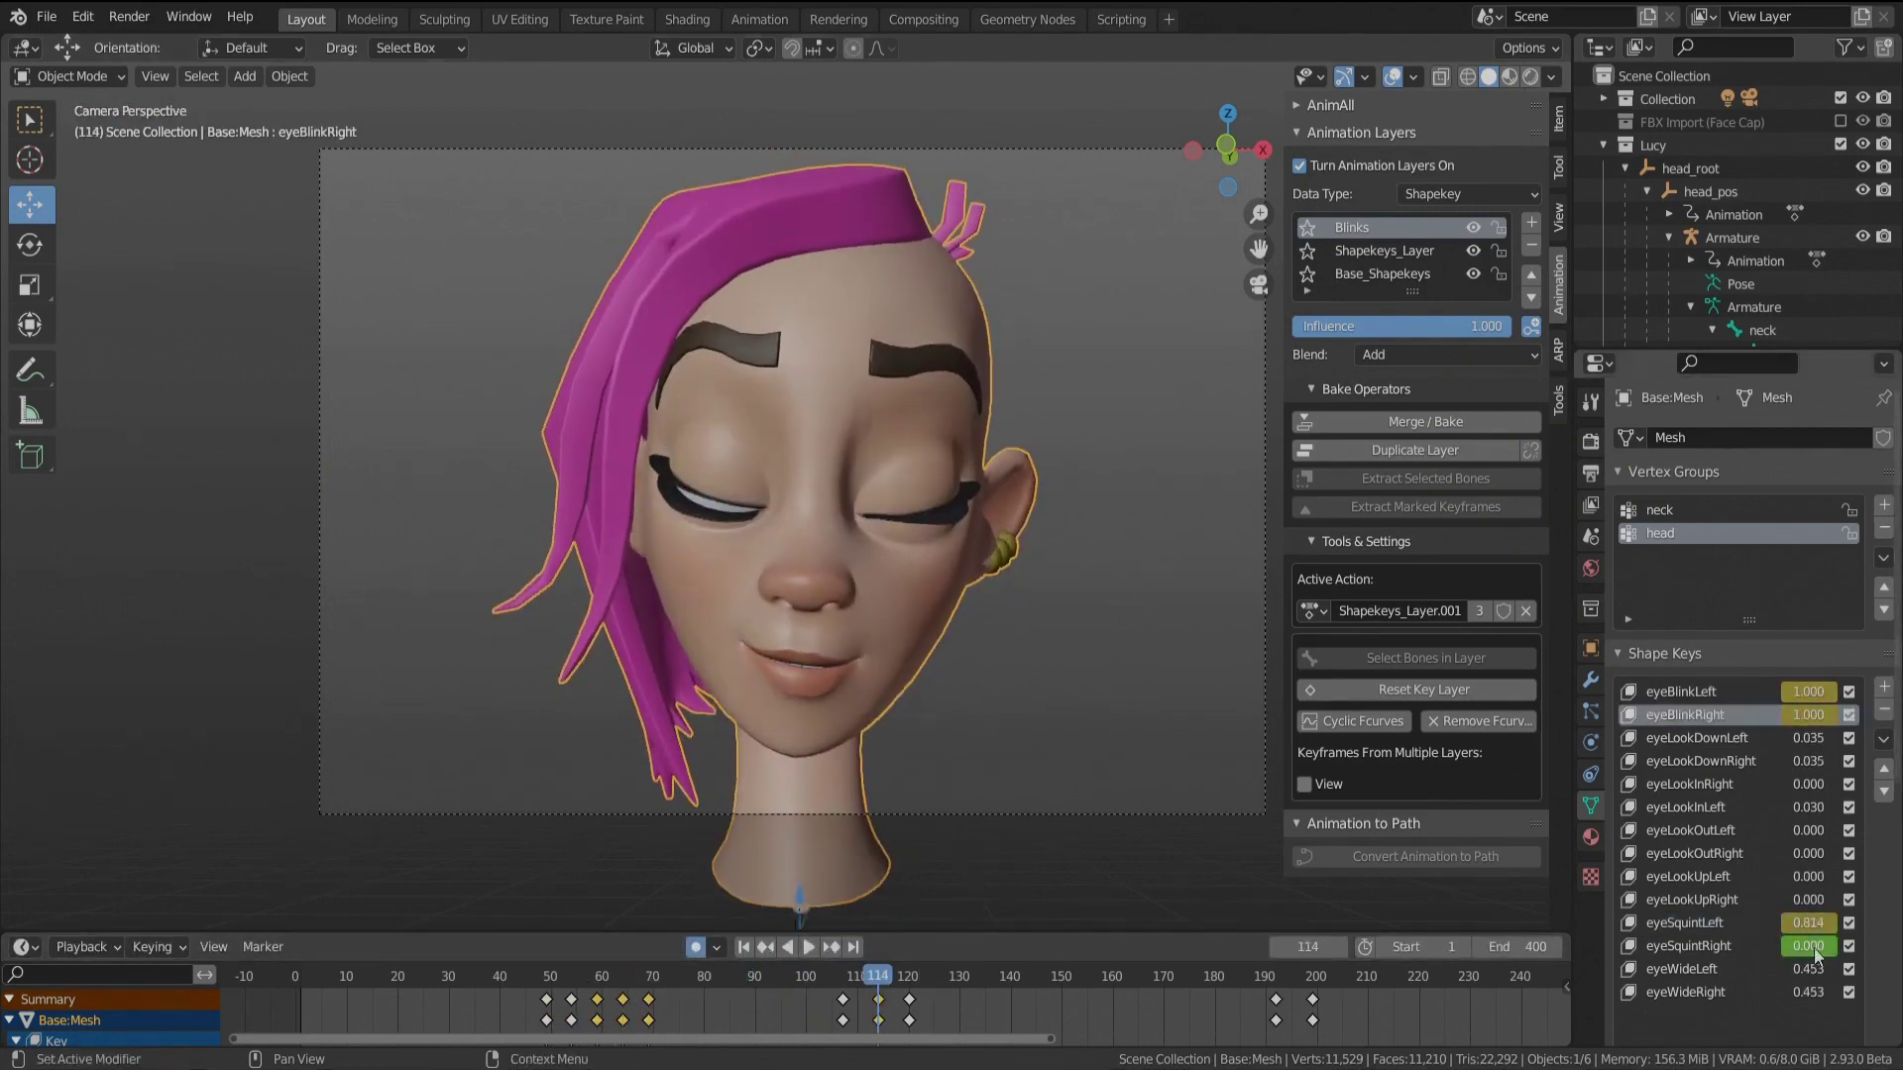
{"action": "left_click_drag", "start_coordinate": [1804, 952], "coordinate": [1842, 951]}
Step: Insert reset keys on the Blinks layer around frames 107 and 120 and play back the squinting blink
{"action": "left_click", "coordinate": [842, 979]}
{"action": "left_click", "coordinate": [1437, 687]}
{"action": "left_click", "coordinate": [909, 975]}
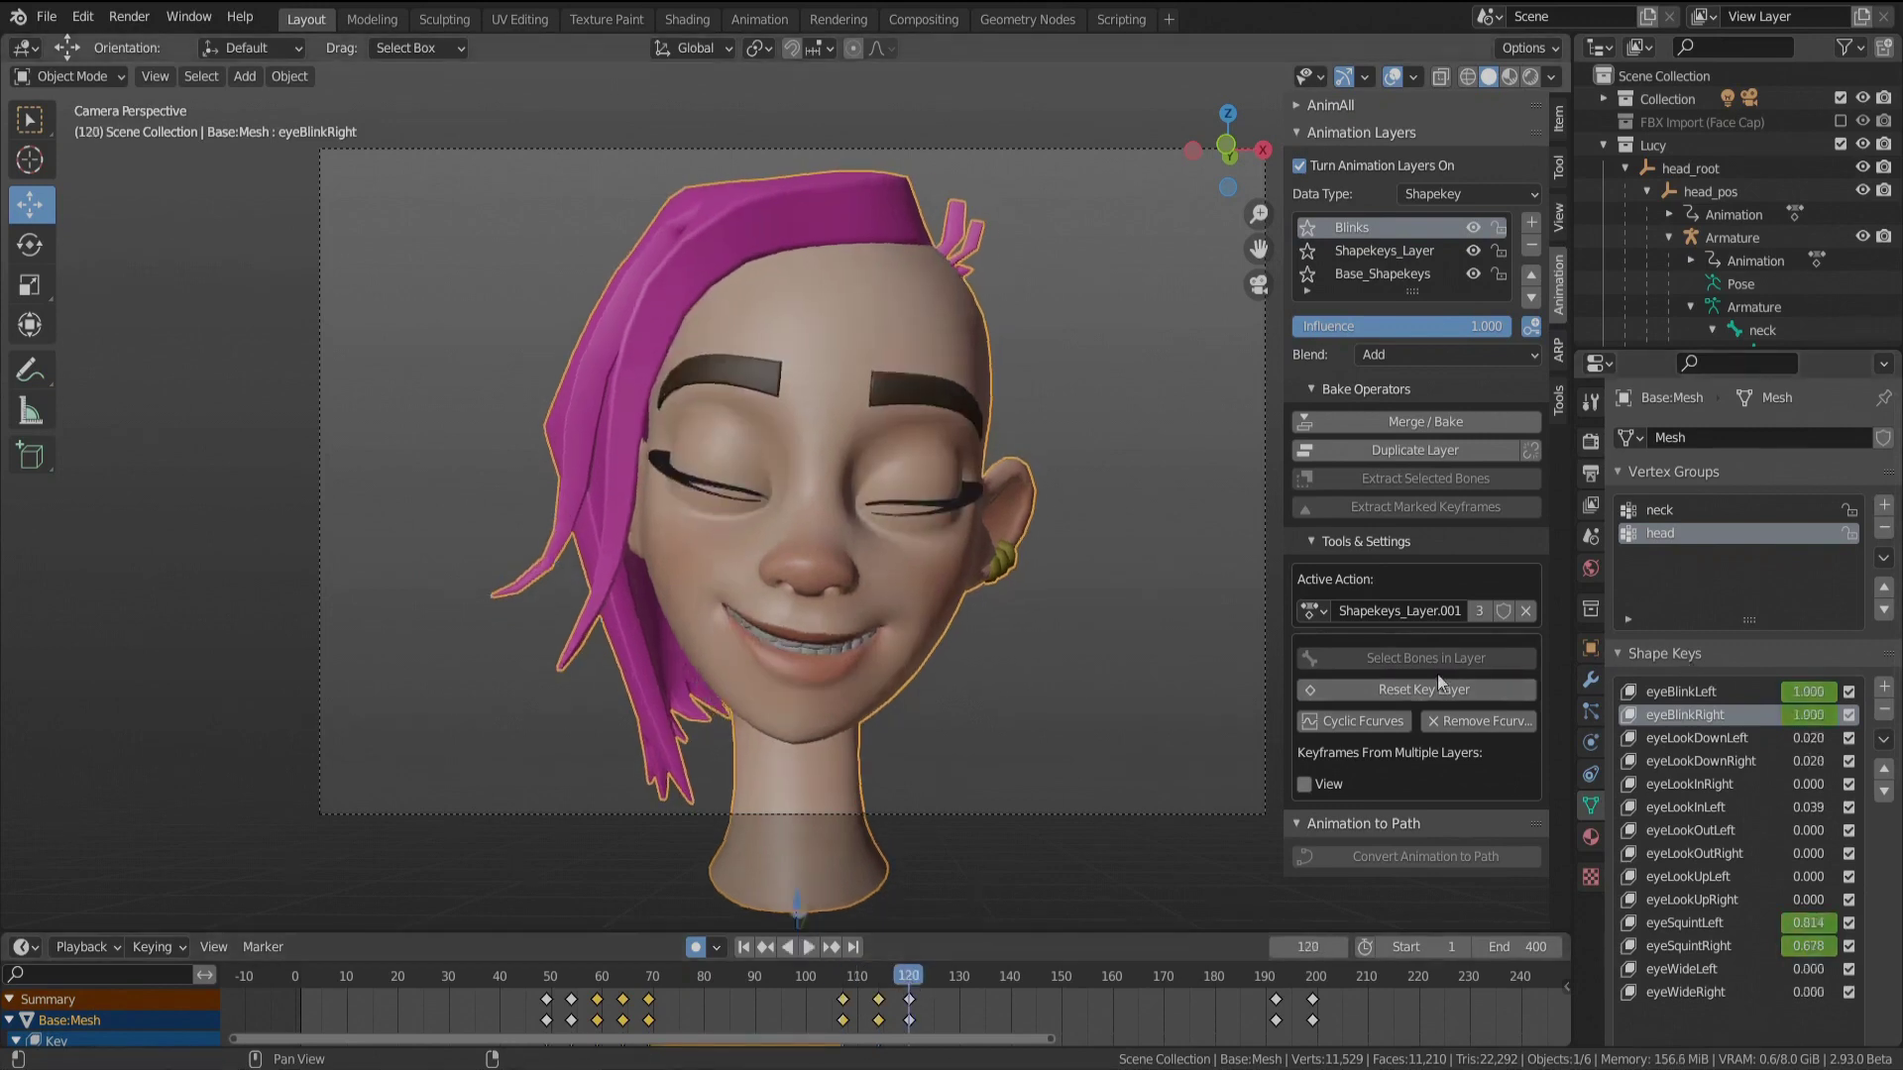
{"action": "left_click", "coordinate": [1442, 689]}
{"action": "left_click", "coordinate": [840, 982]}
{"action": "key", "text": "space"}
{"action": "key", "text": "space"}
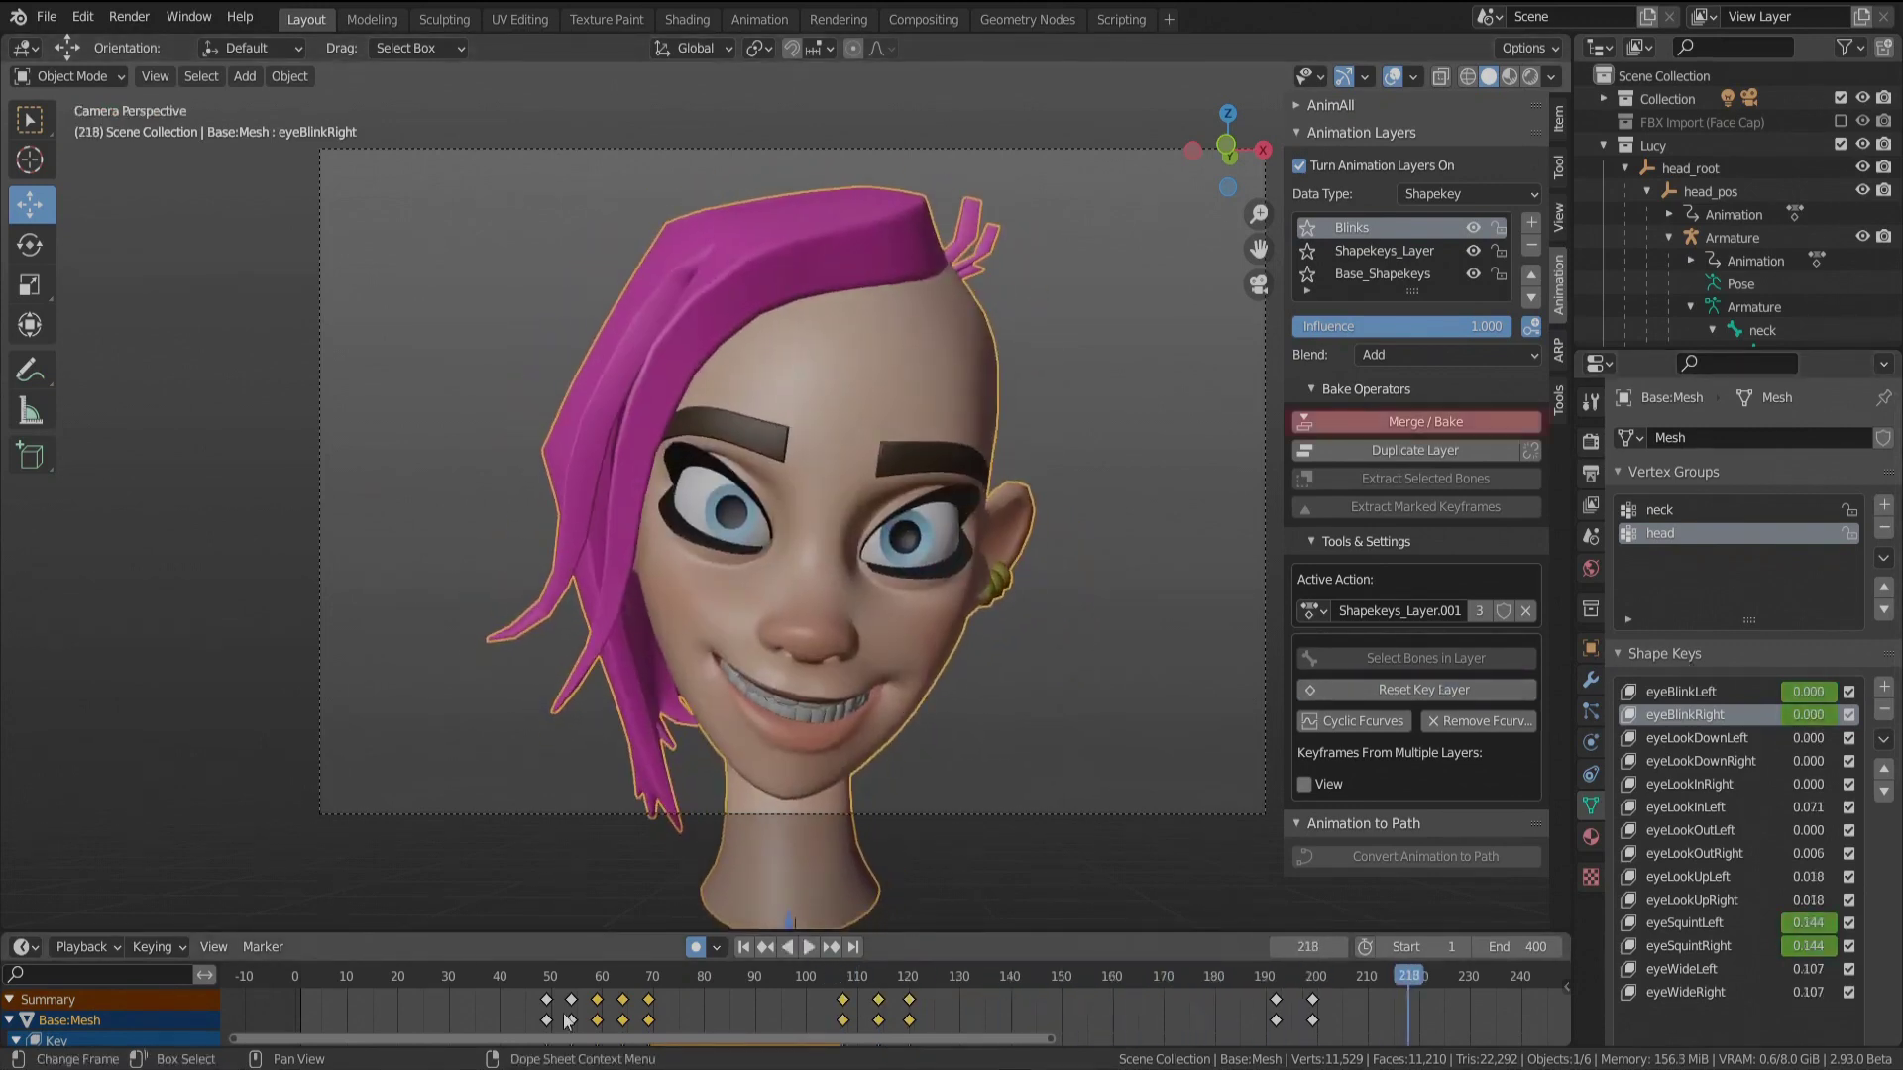
Step: Merge the shape key layers down into Base_Shapekeys without Smart Bake and preview the baked animation
{"action": "key", "text": "space"}
{"action": "left_click", "coordinate": [1415, 421]}
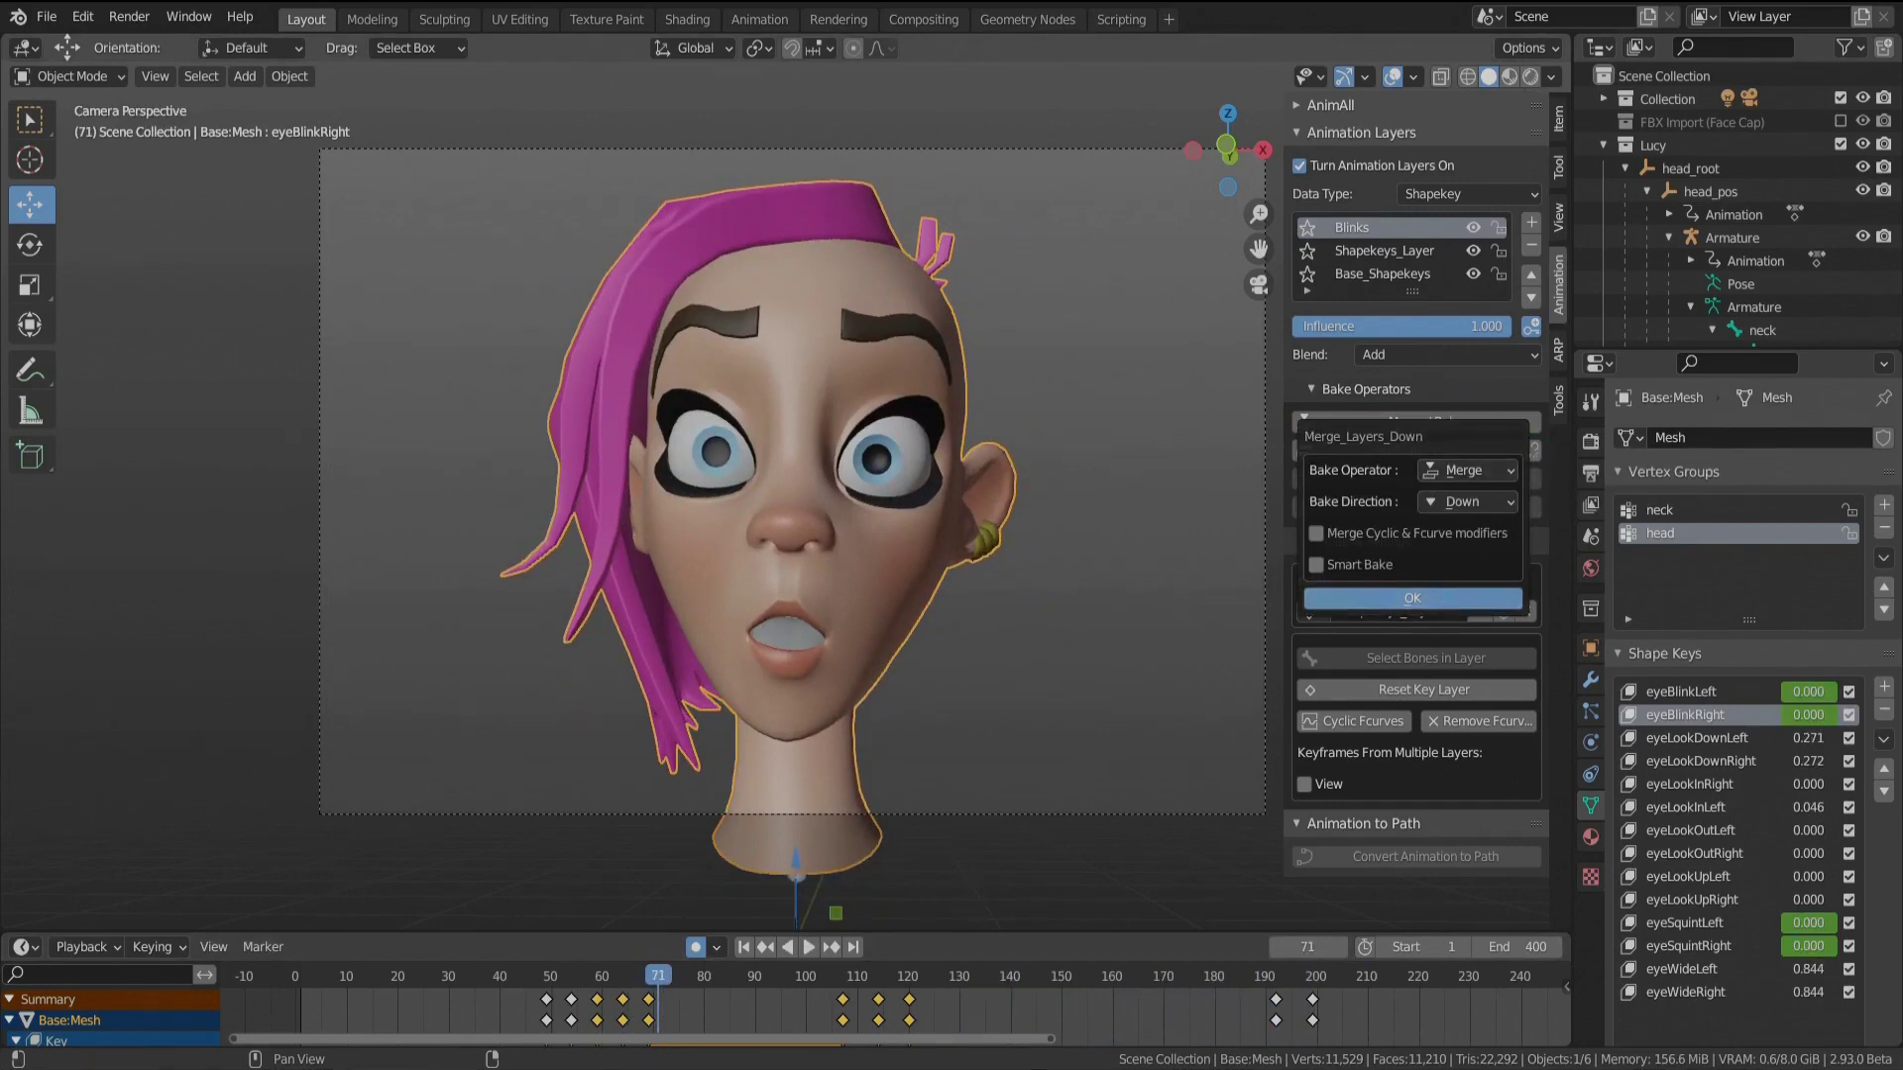
{"action": "left_click", "coordinate": [1413, 598]}
{"action": "key", "text": "space"}
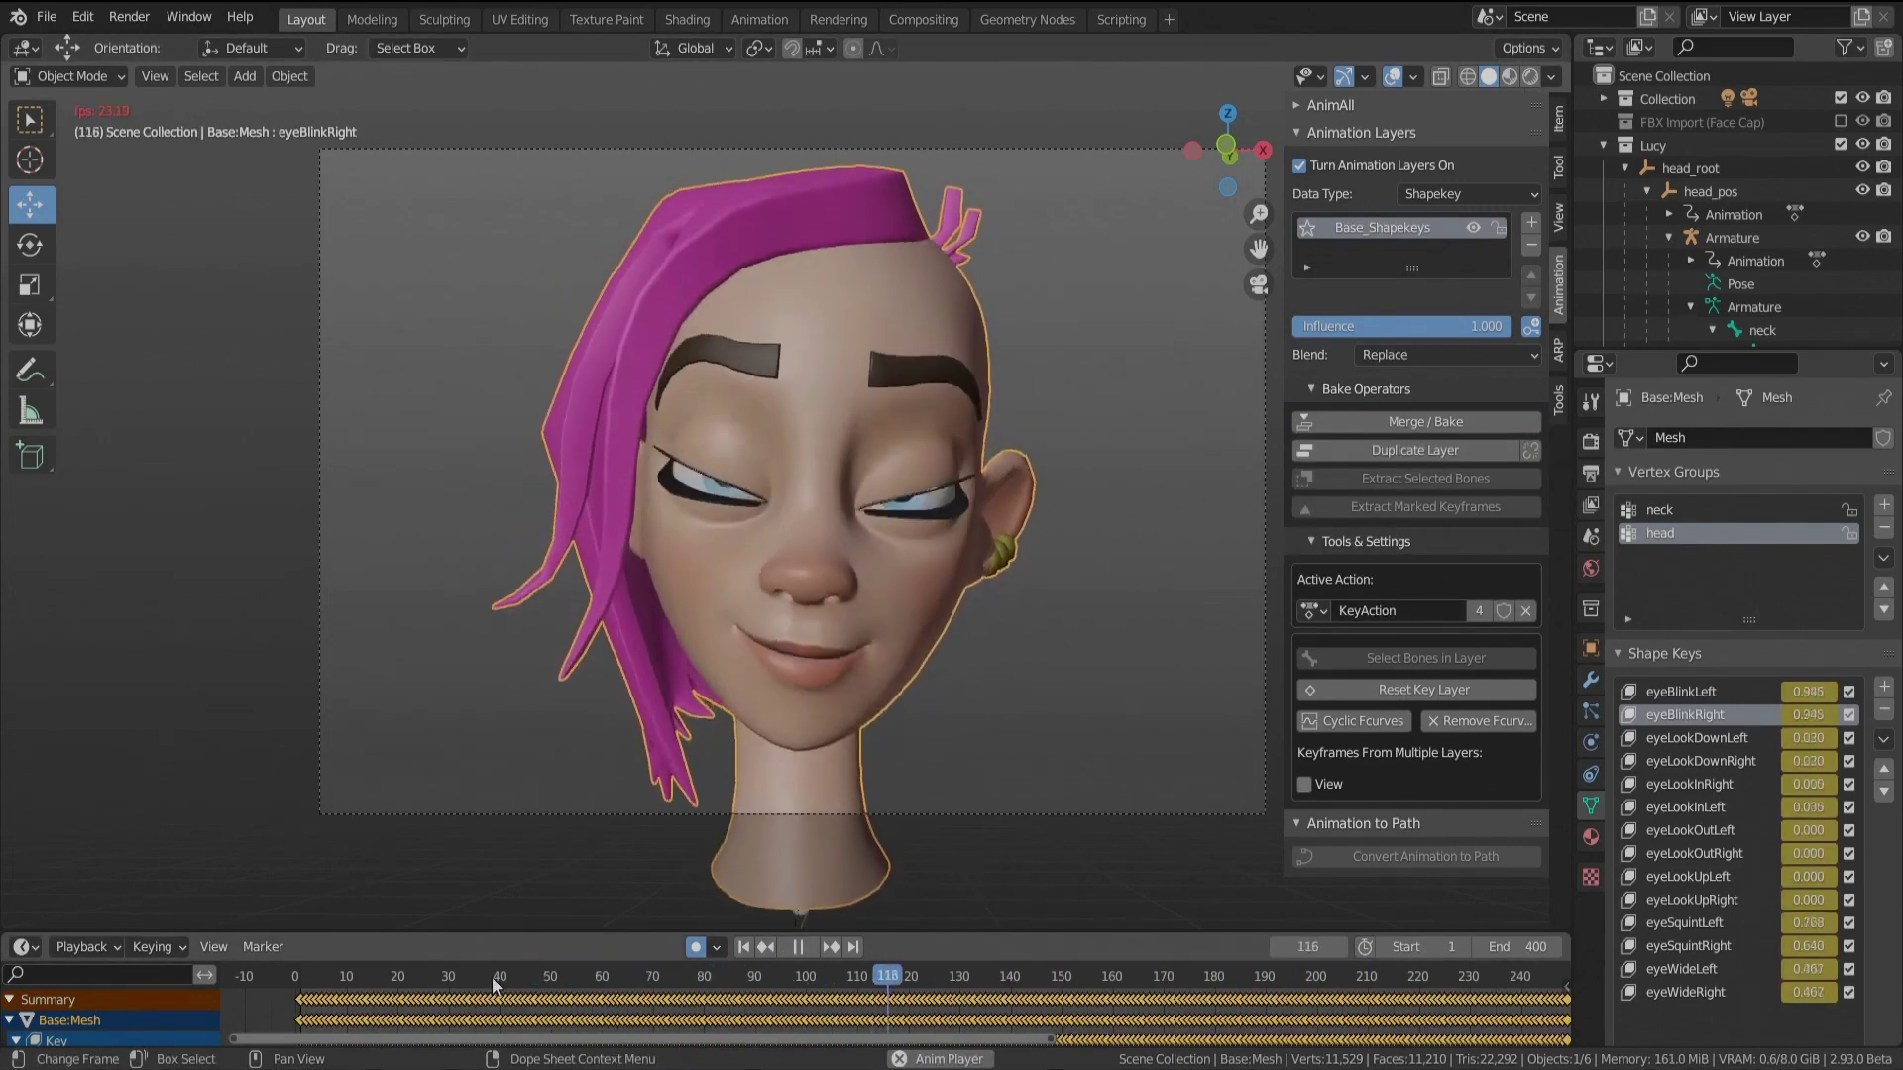
{"action": "key", "text": "space"}
Step: Enlarge the timeline and mark the face's key poses between frames 59 and 82
{"action": "left_click_drag", "start_coordinate": [658, 978], "coordinate": [670, 879]}
{"action": "key", "text": "space"}
{"action": "key", "text": "m"}
{"action": "key", "text": "space"}
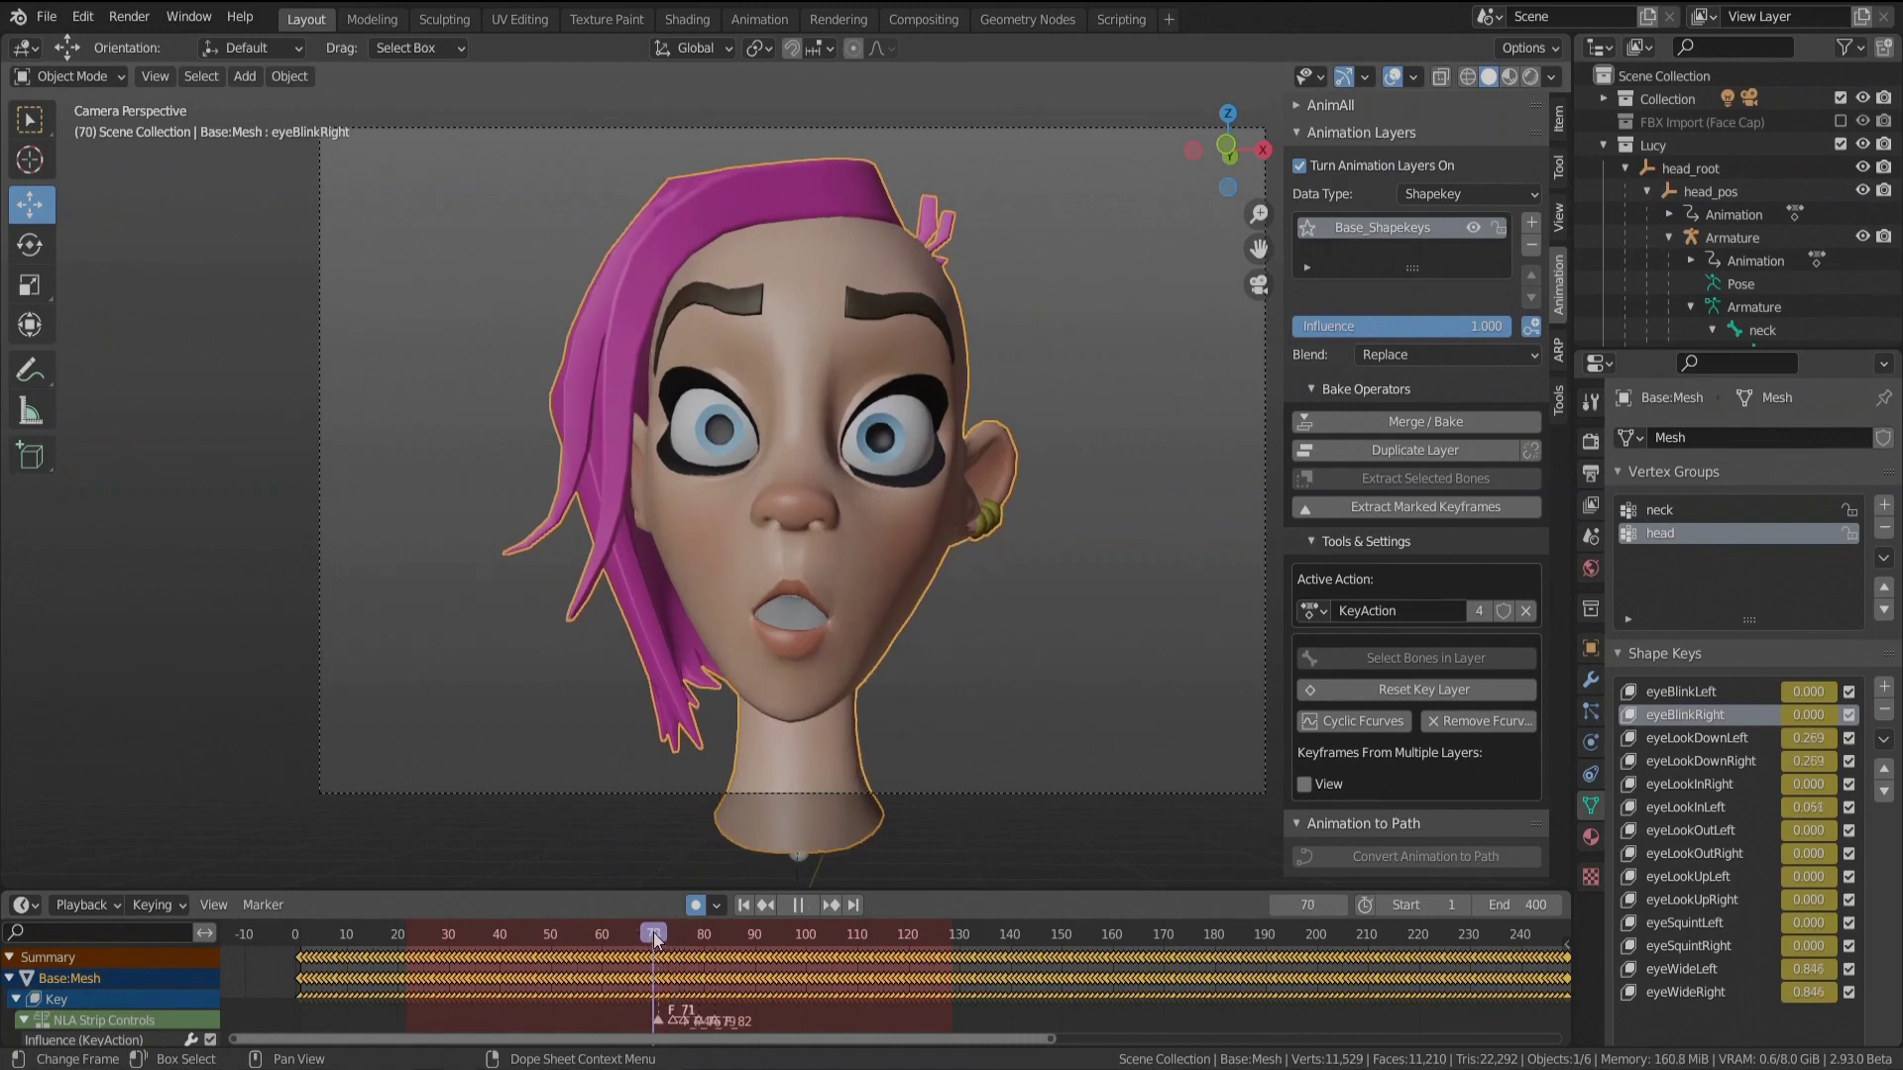
{"action": "left_click_drag", "start_coordinate": [635, 938], "coordinate": [619, 936]}
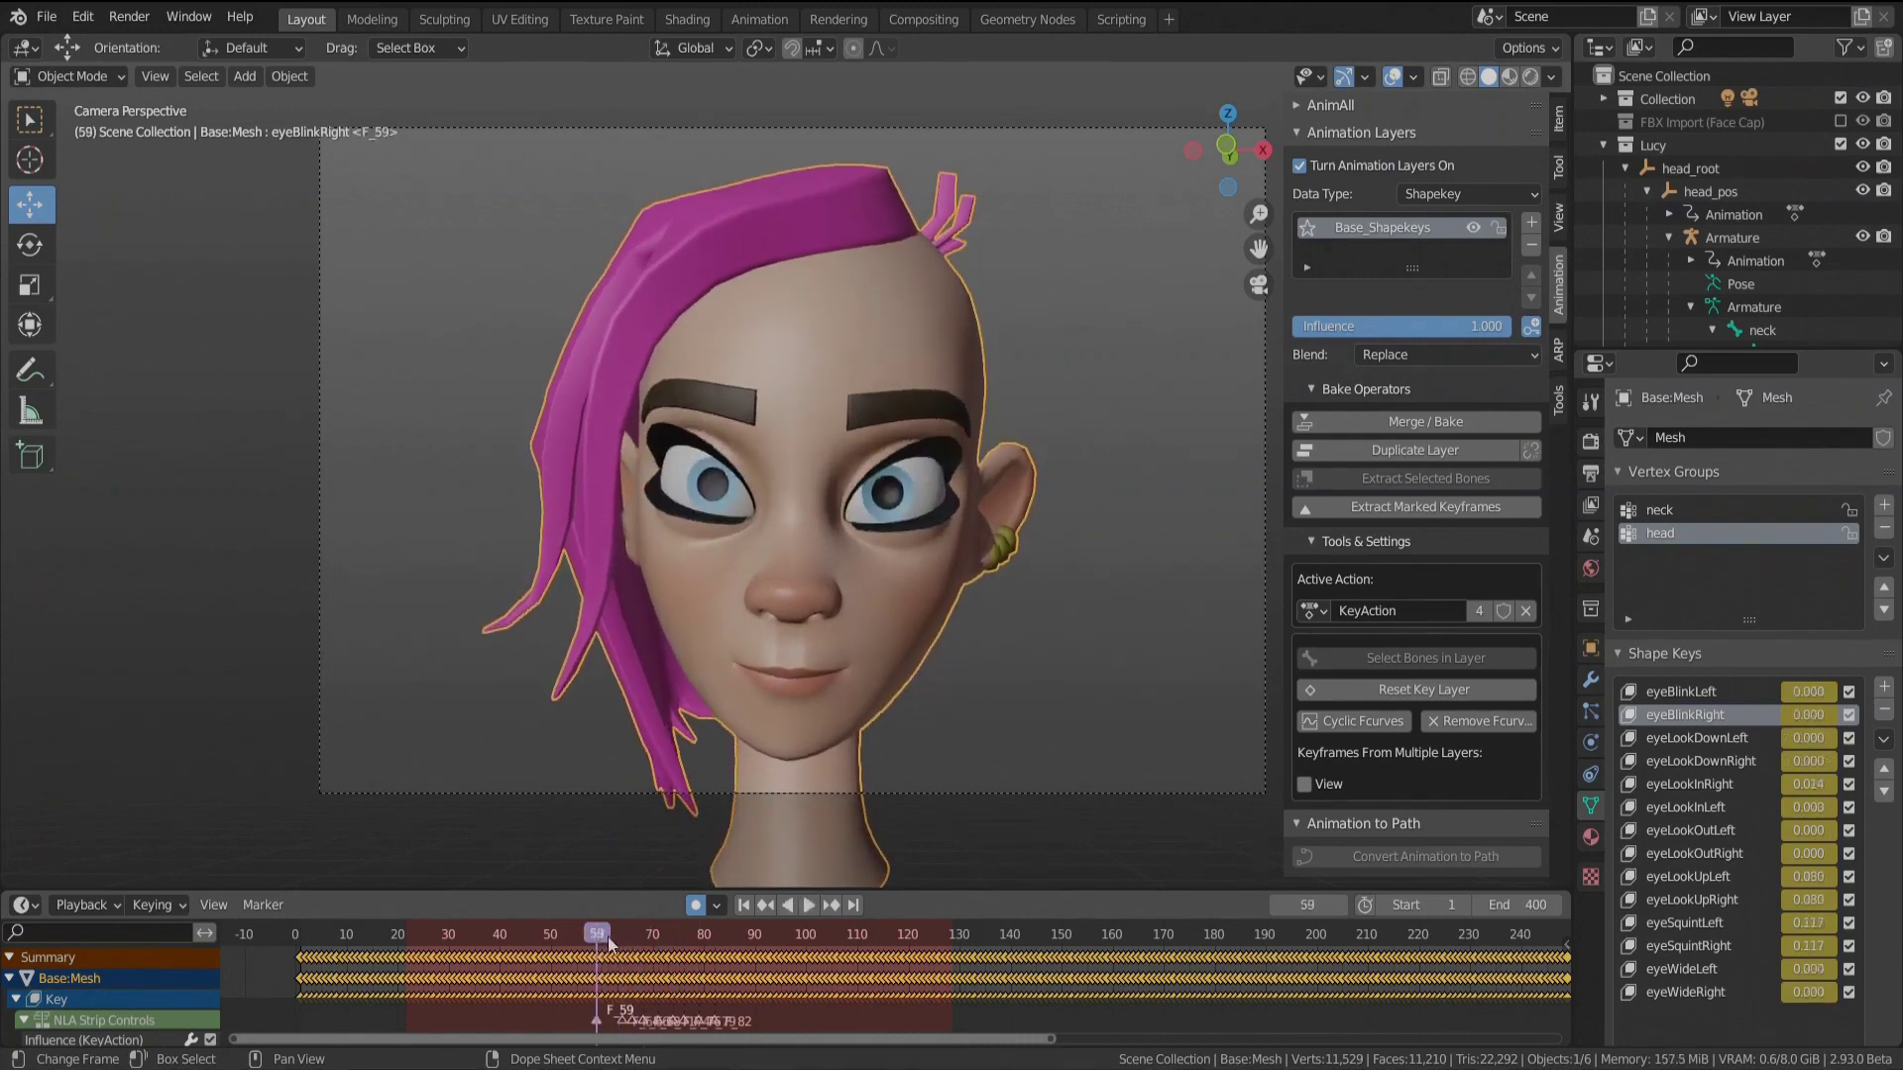
Step: Mark the face's remaining key poses between frames 91 and 121
{"action": "left_click", "coordinate": [736, 941]}
{"action": "key", "text": "space"}
{"action": "left_click_drag", "start_coordinate": [755, 942], "coordinate": [787, 939]}
{"action": "key", "text": "m"}
{"action": "middle_click_drag", "start_coordinate": [788, 941], "coordinate": [683, 943], "text": "ctrl"}
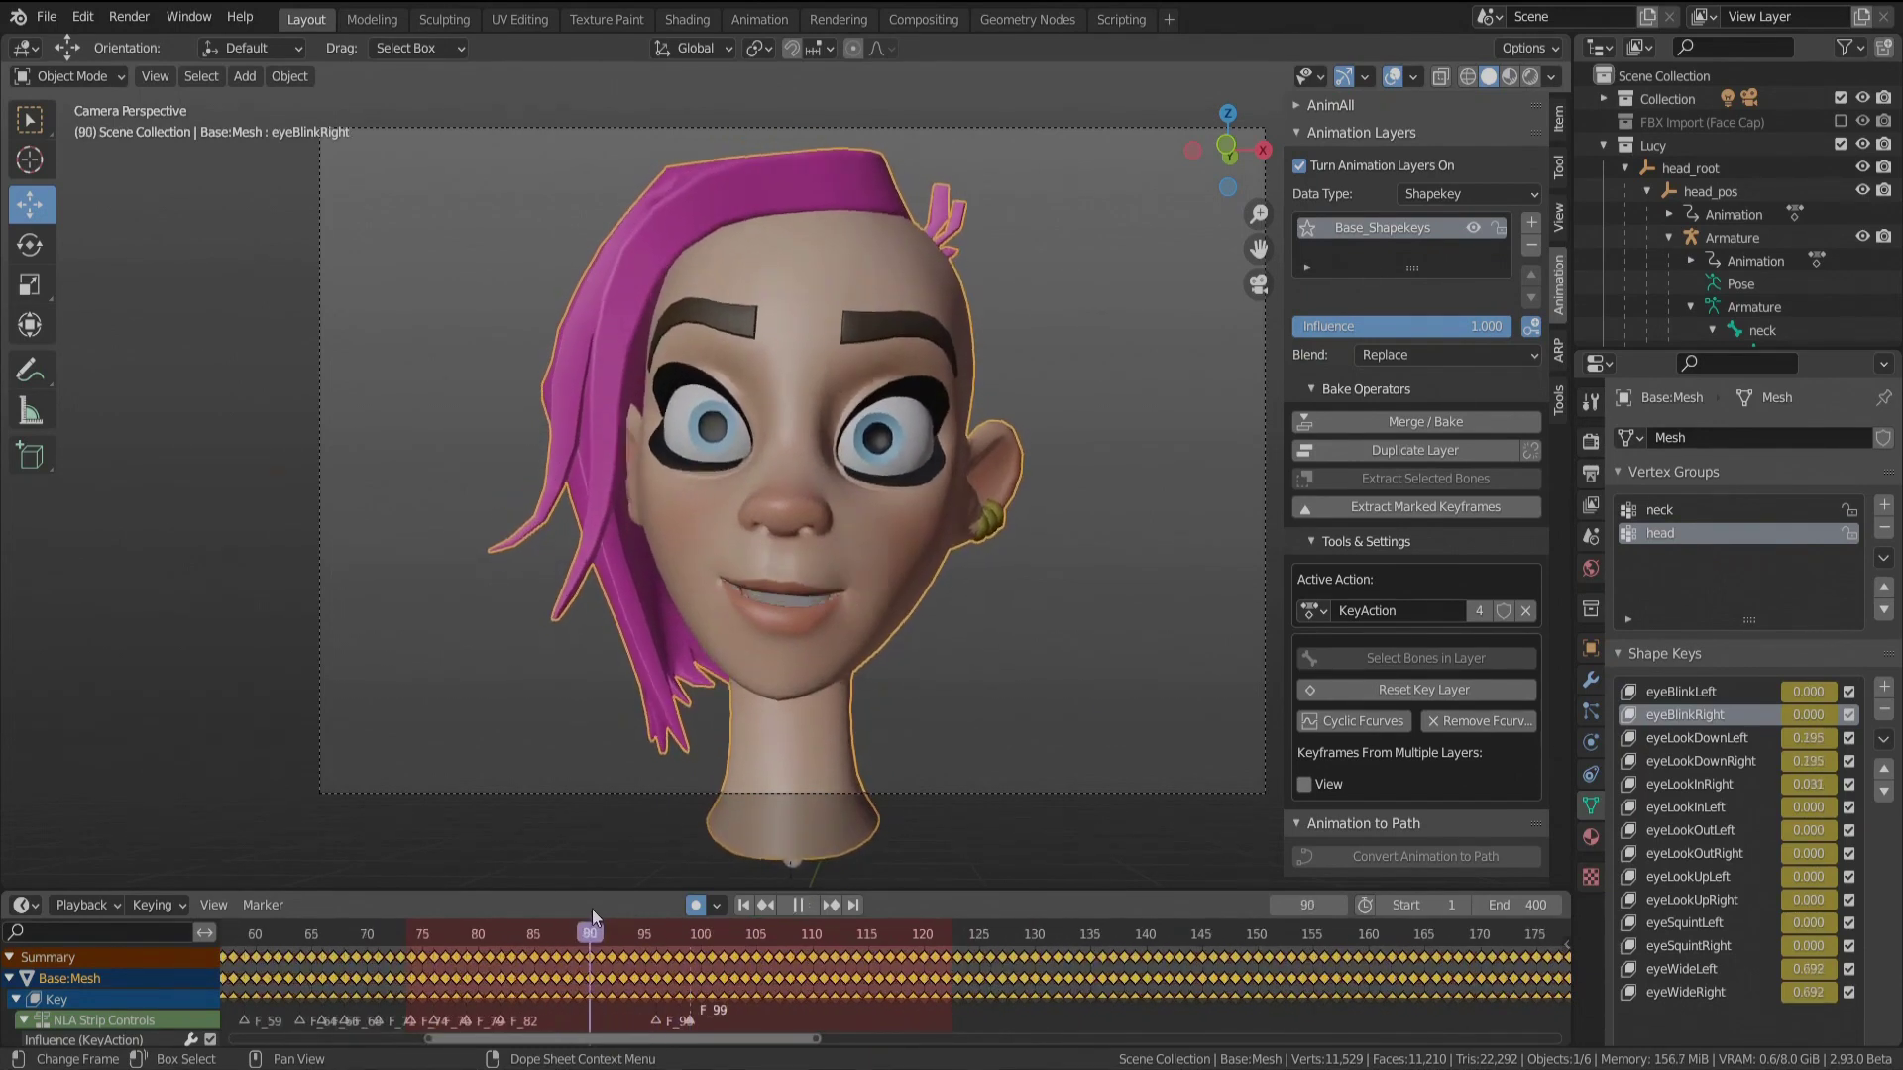
{"action": "key", "text": "space"}
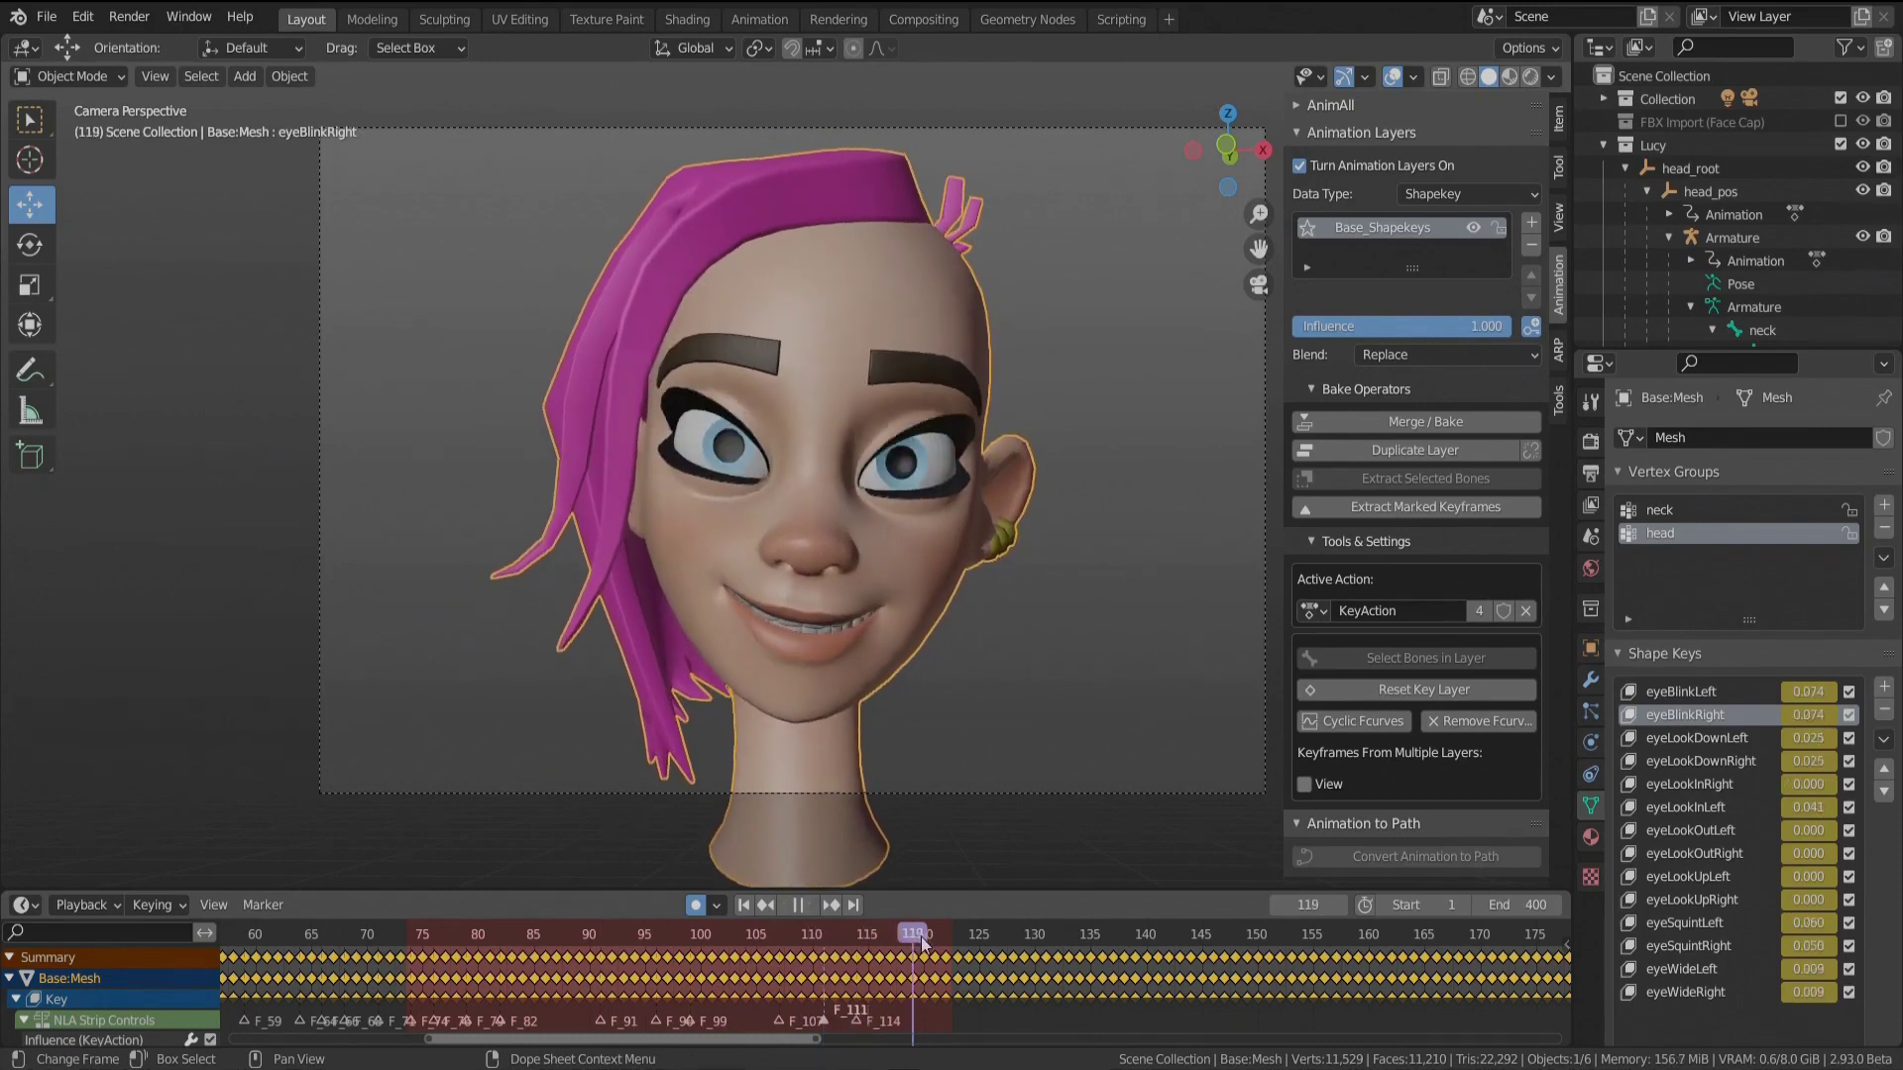
Step: Extract the marked keyframes of Base_Shapekeys into a separate layer and return to its first marked pose at frame 59
{"action": "left_click", "coordinate": [1368, 506]}
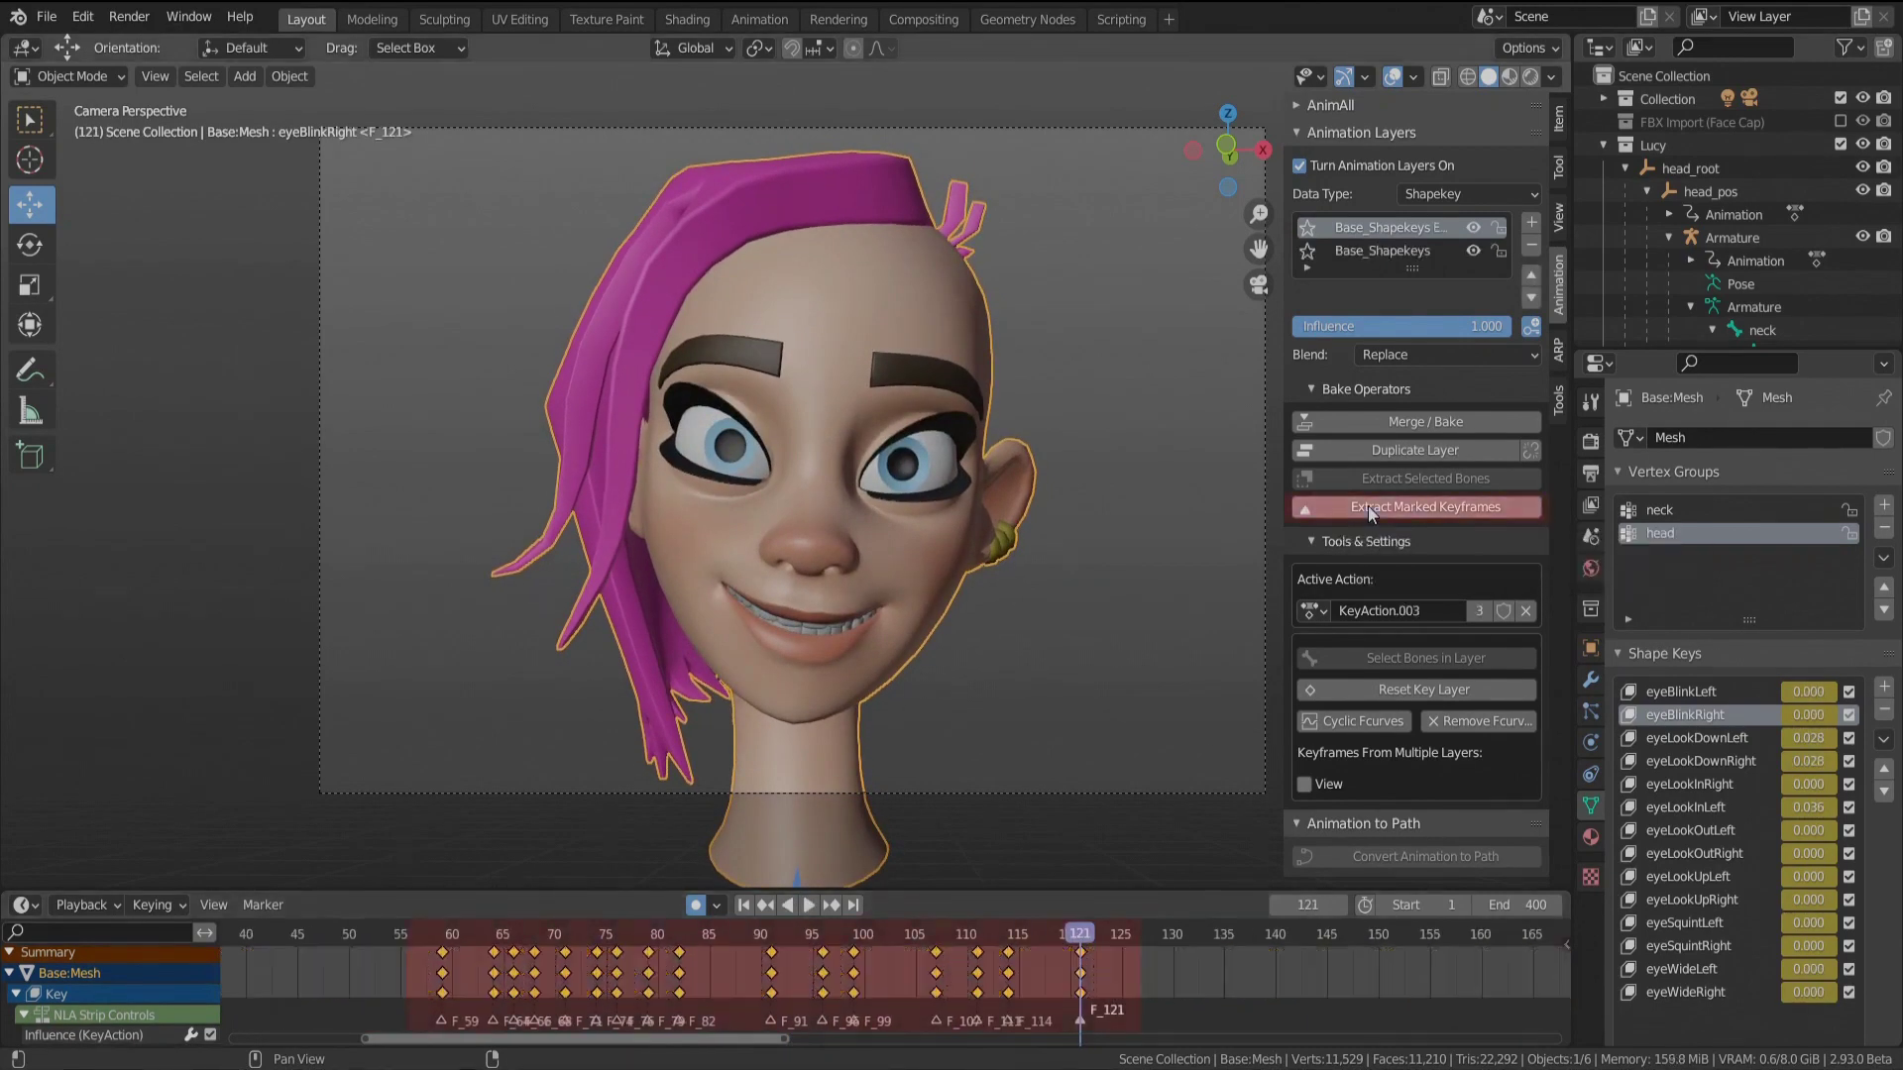
{"action": "left_click", "coordinate": [441, 937]}
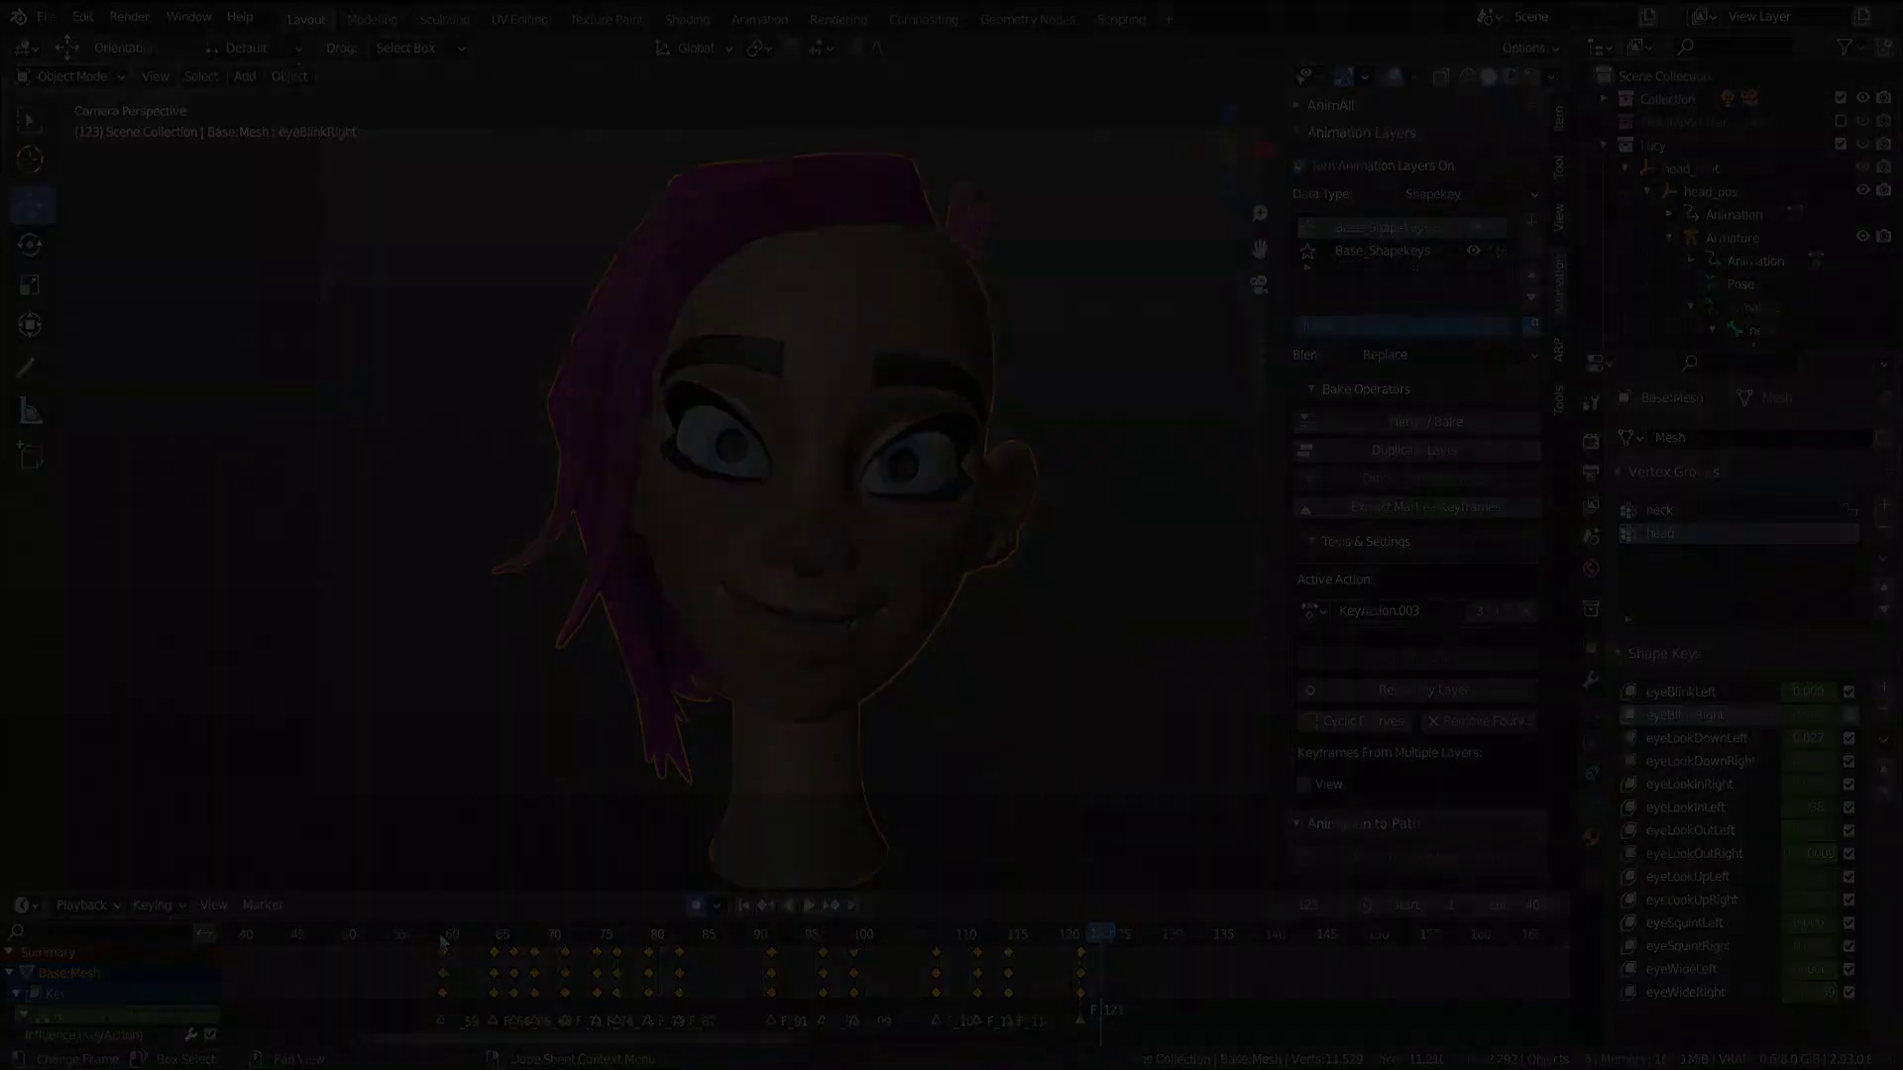